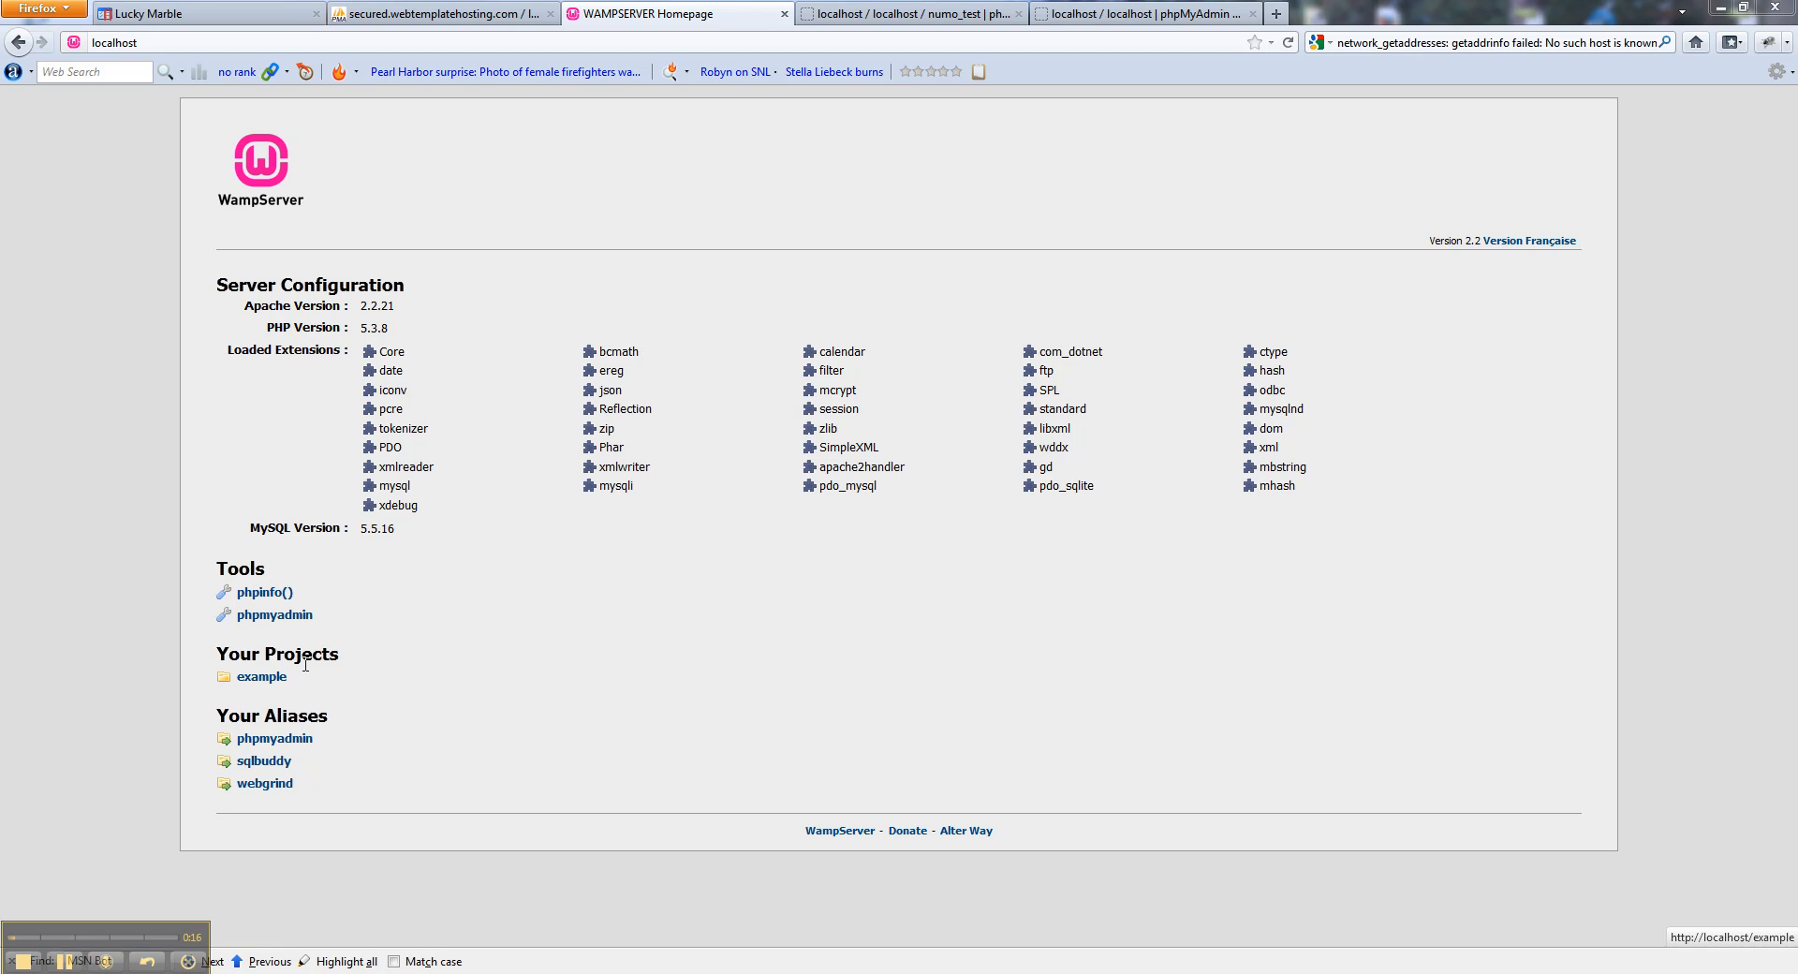
# Open the 'example' project from the WampServer homepage, which returns a 500 Internal Server Error.
pyautogui.click(258, 677)
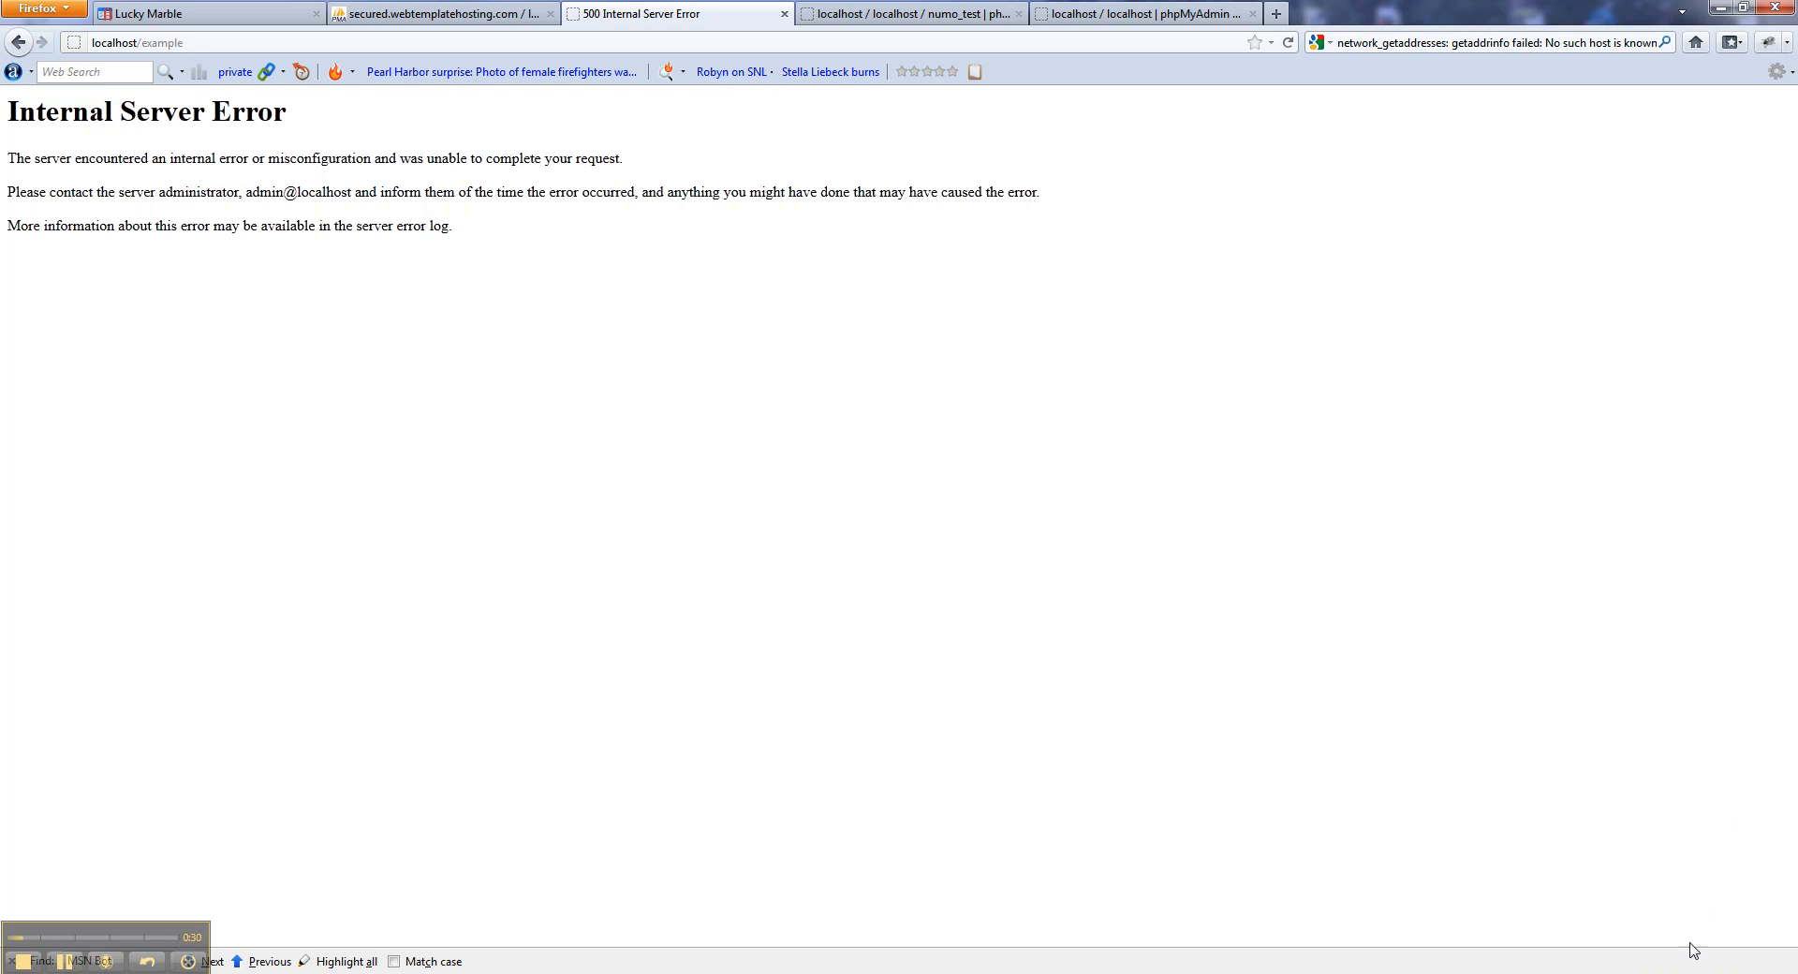
# Enable Apache's rewrite_module through the WampServer tray menu's Apache modules list.
pyautogui.click(1635, 969)
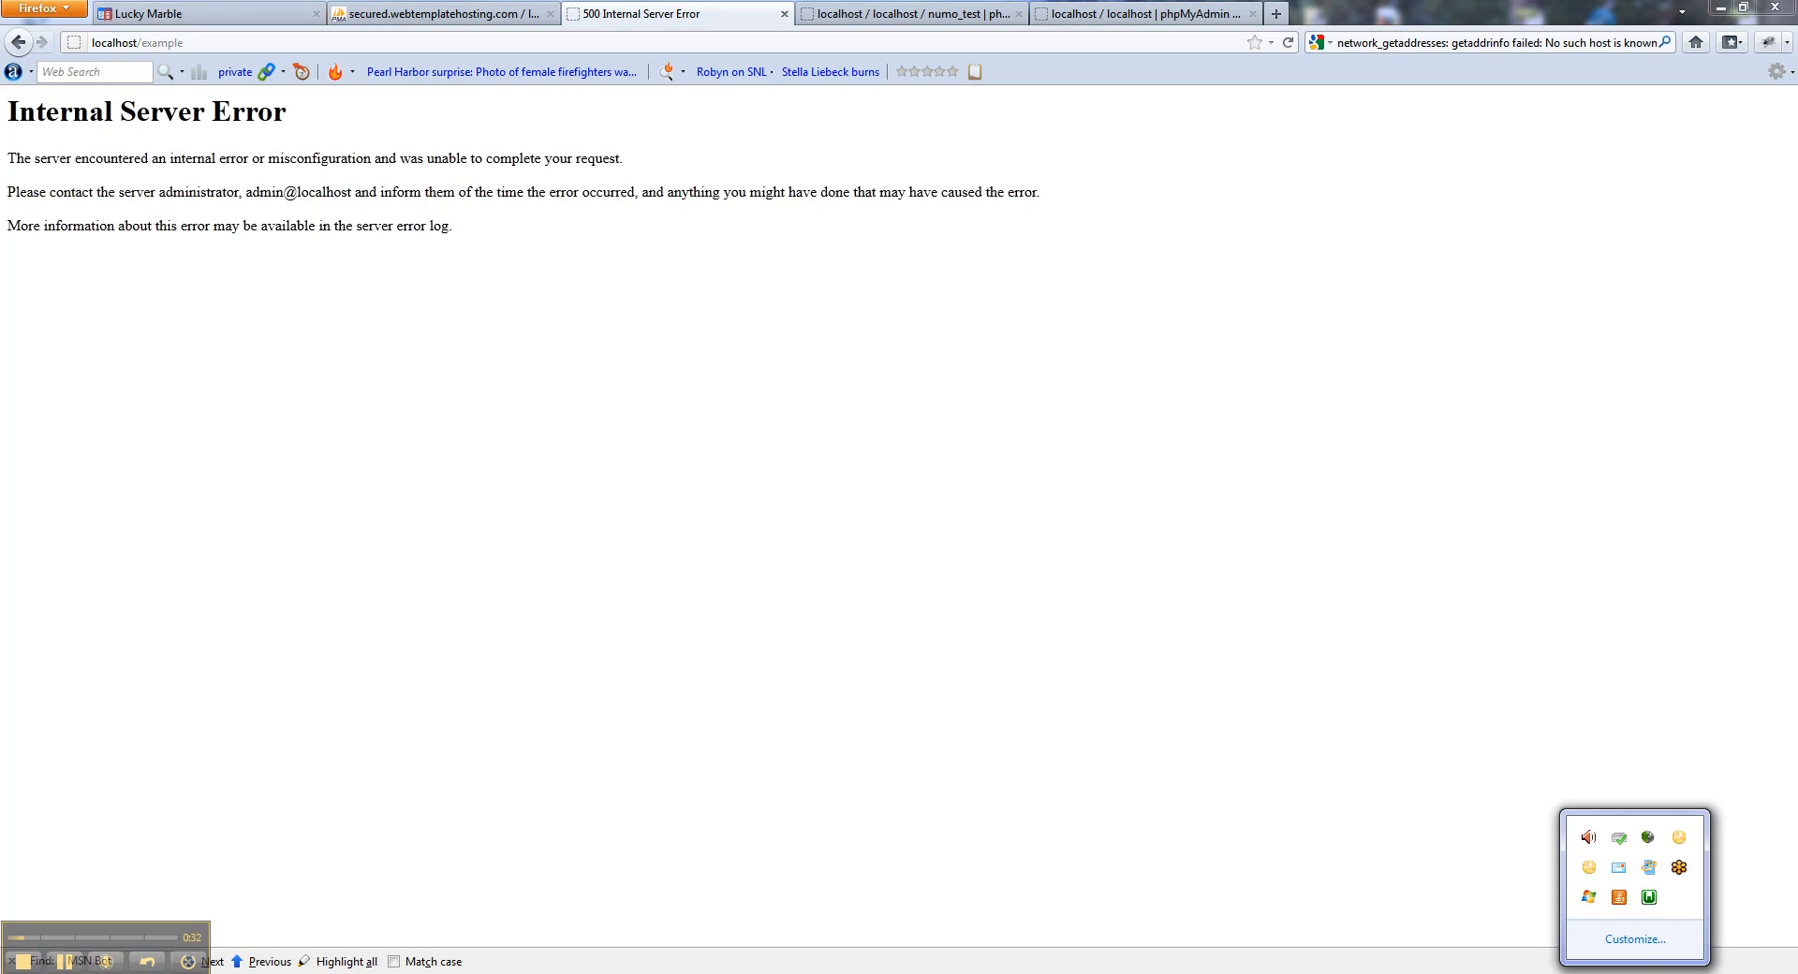
pyautogui.click(1649, 899)
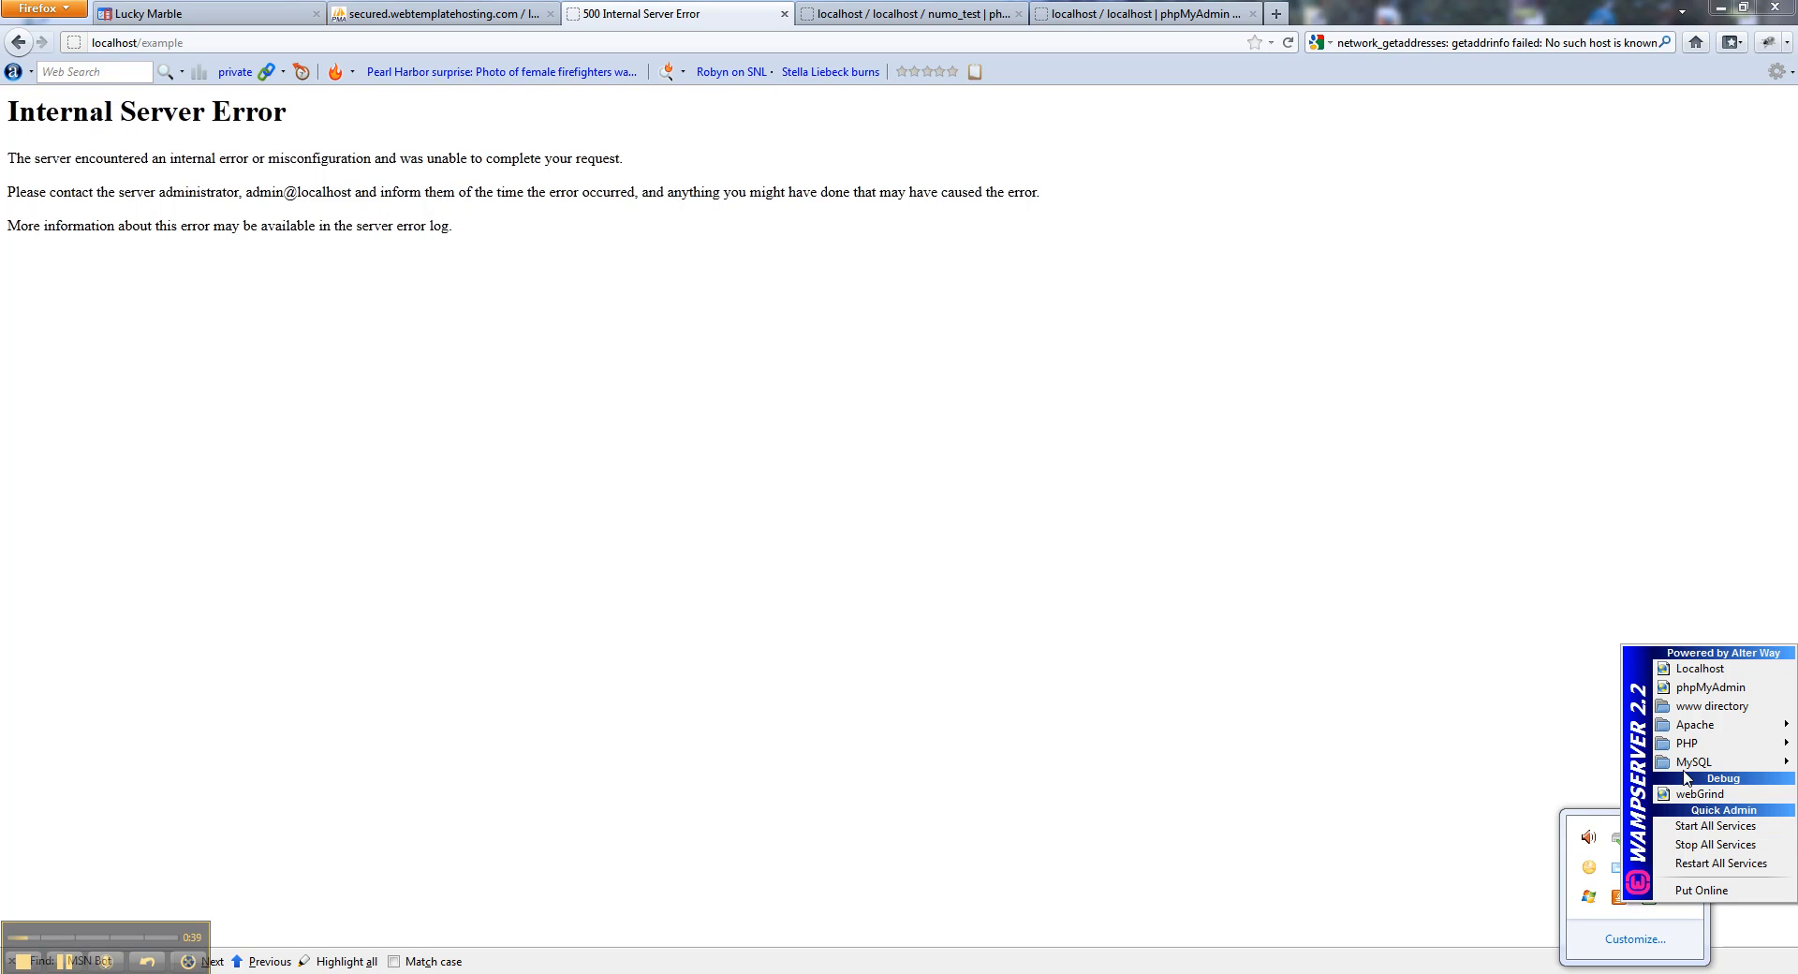
pyautogui.moveTo(1685, 774)
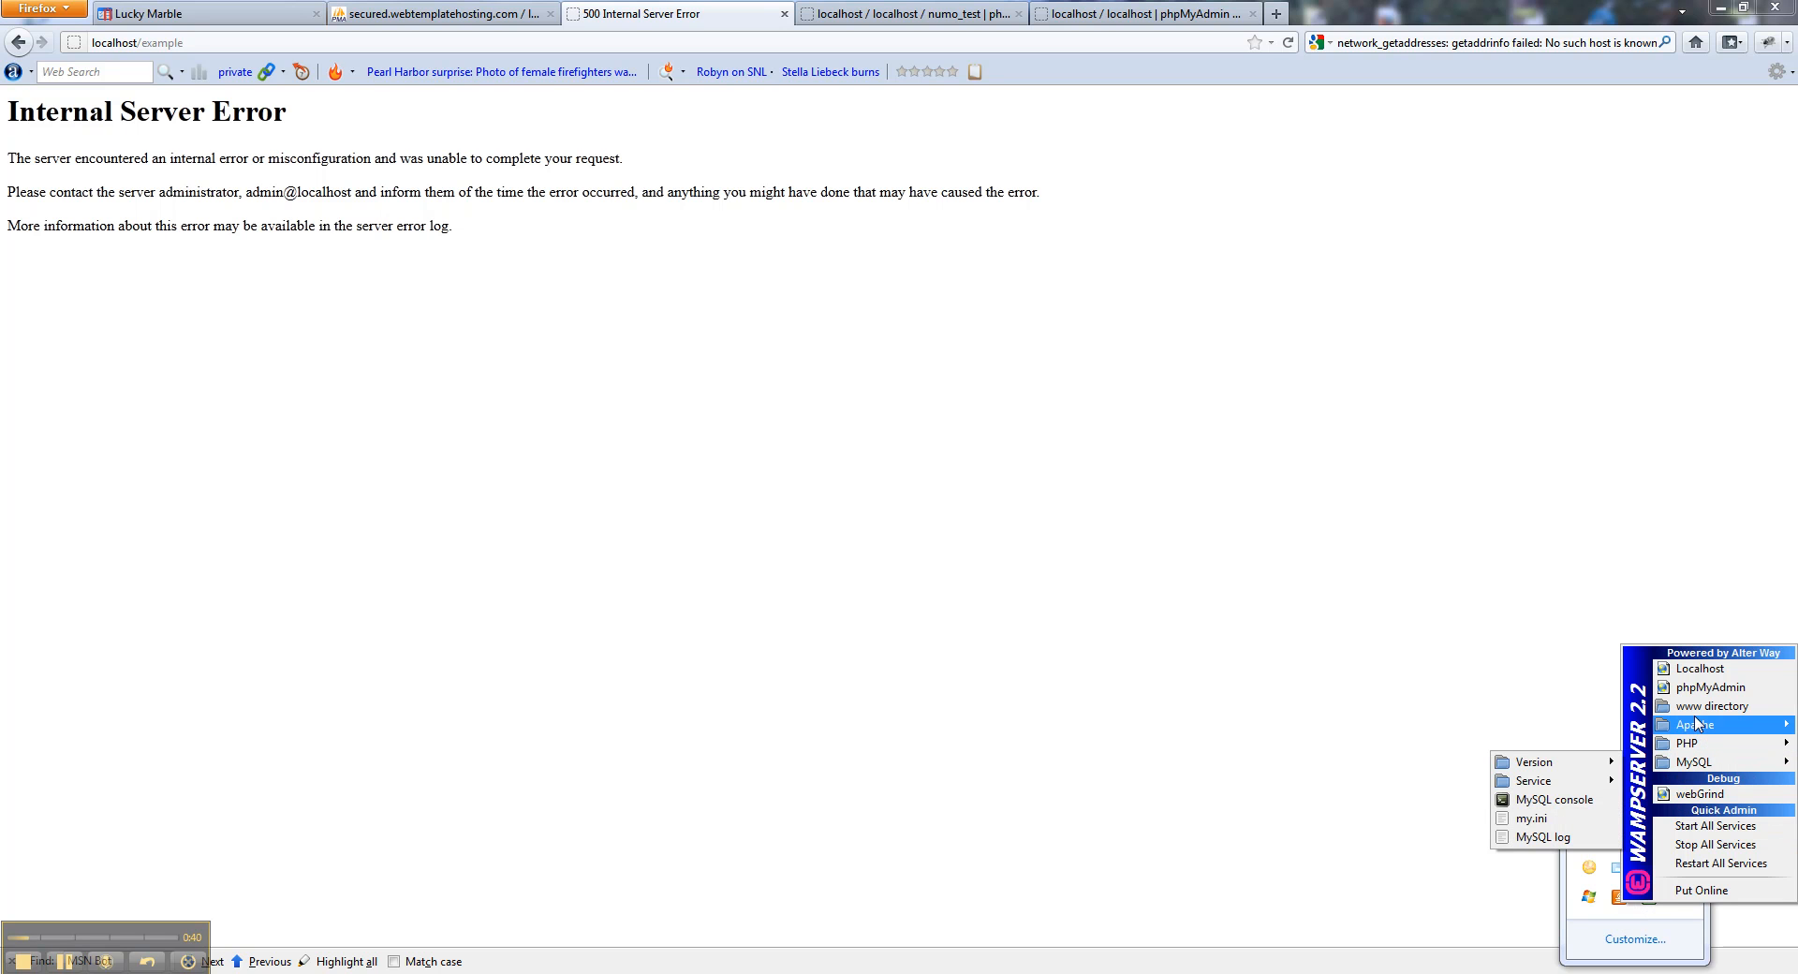
pyautogui.moveTo(1697, 722)
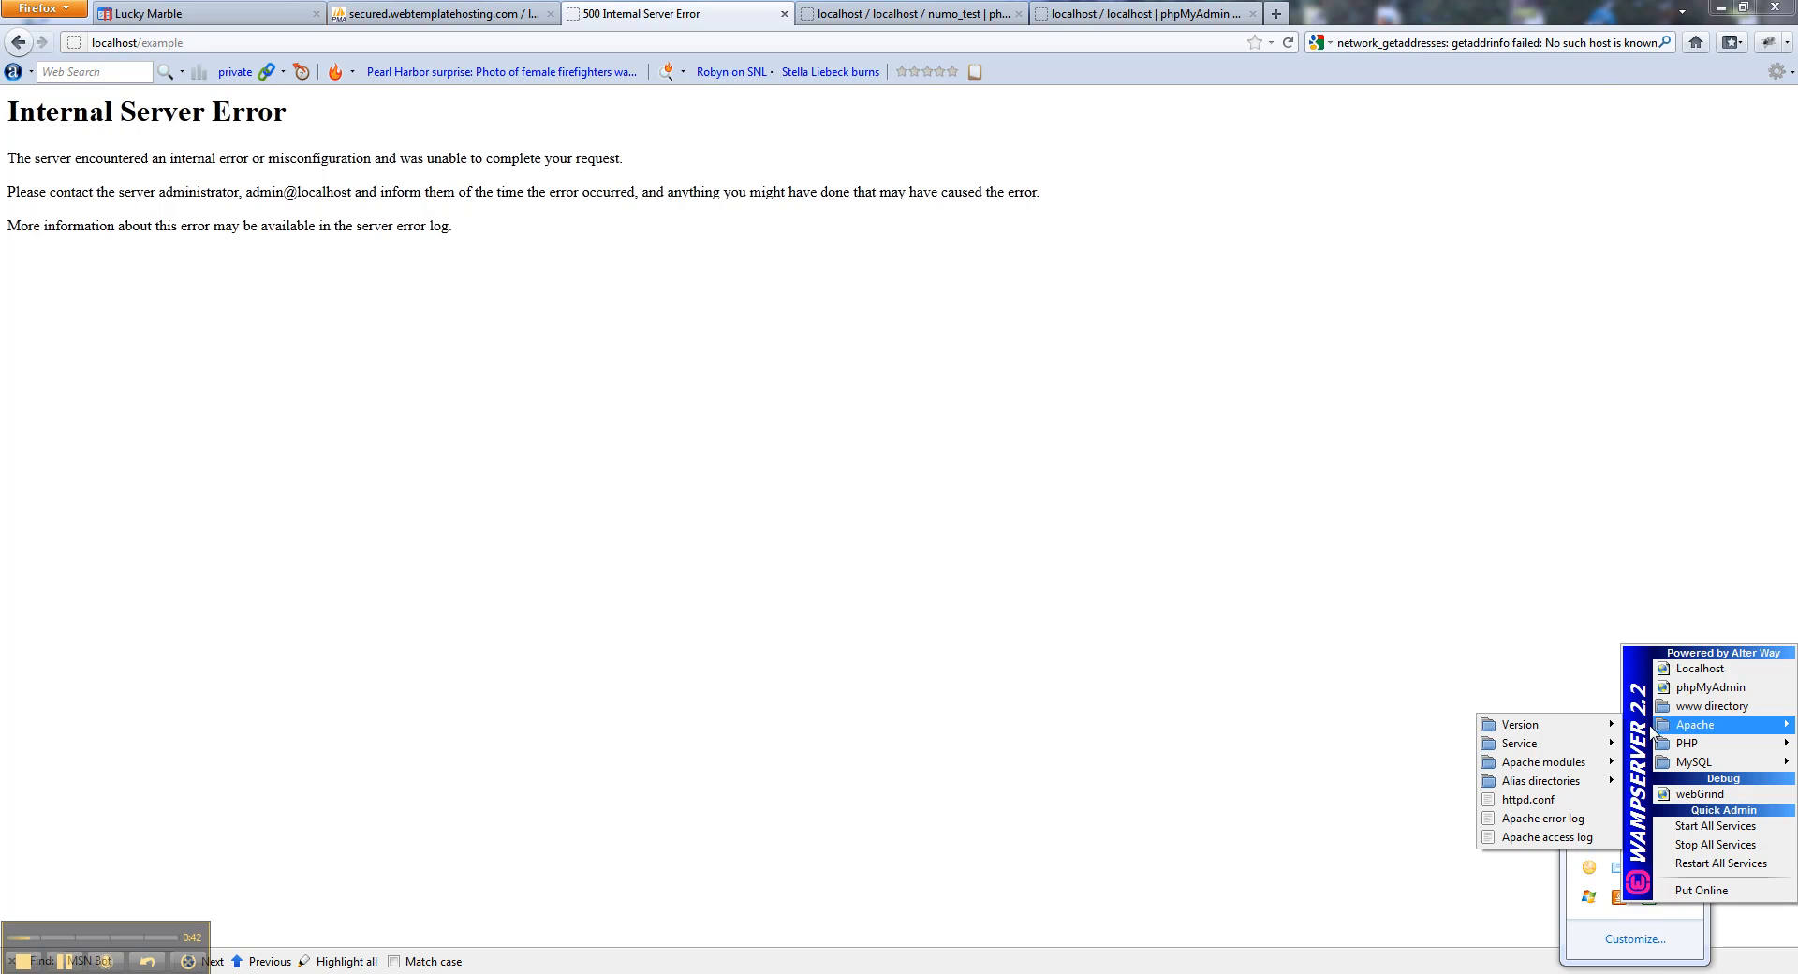
pyautogui.moveTo(1580, 764)
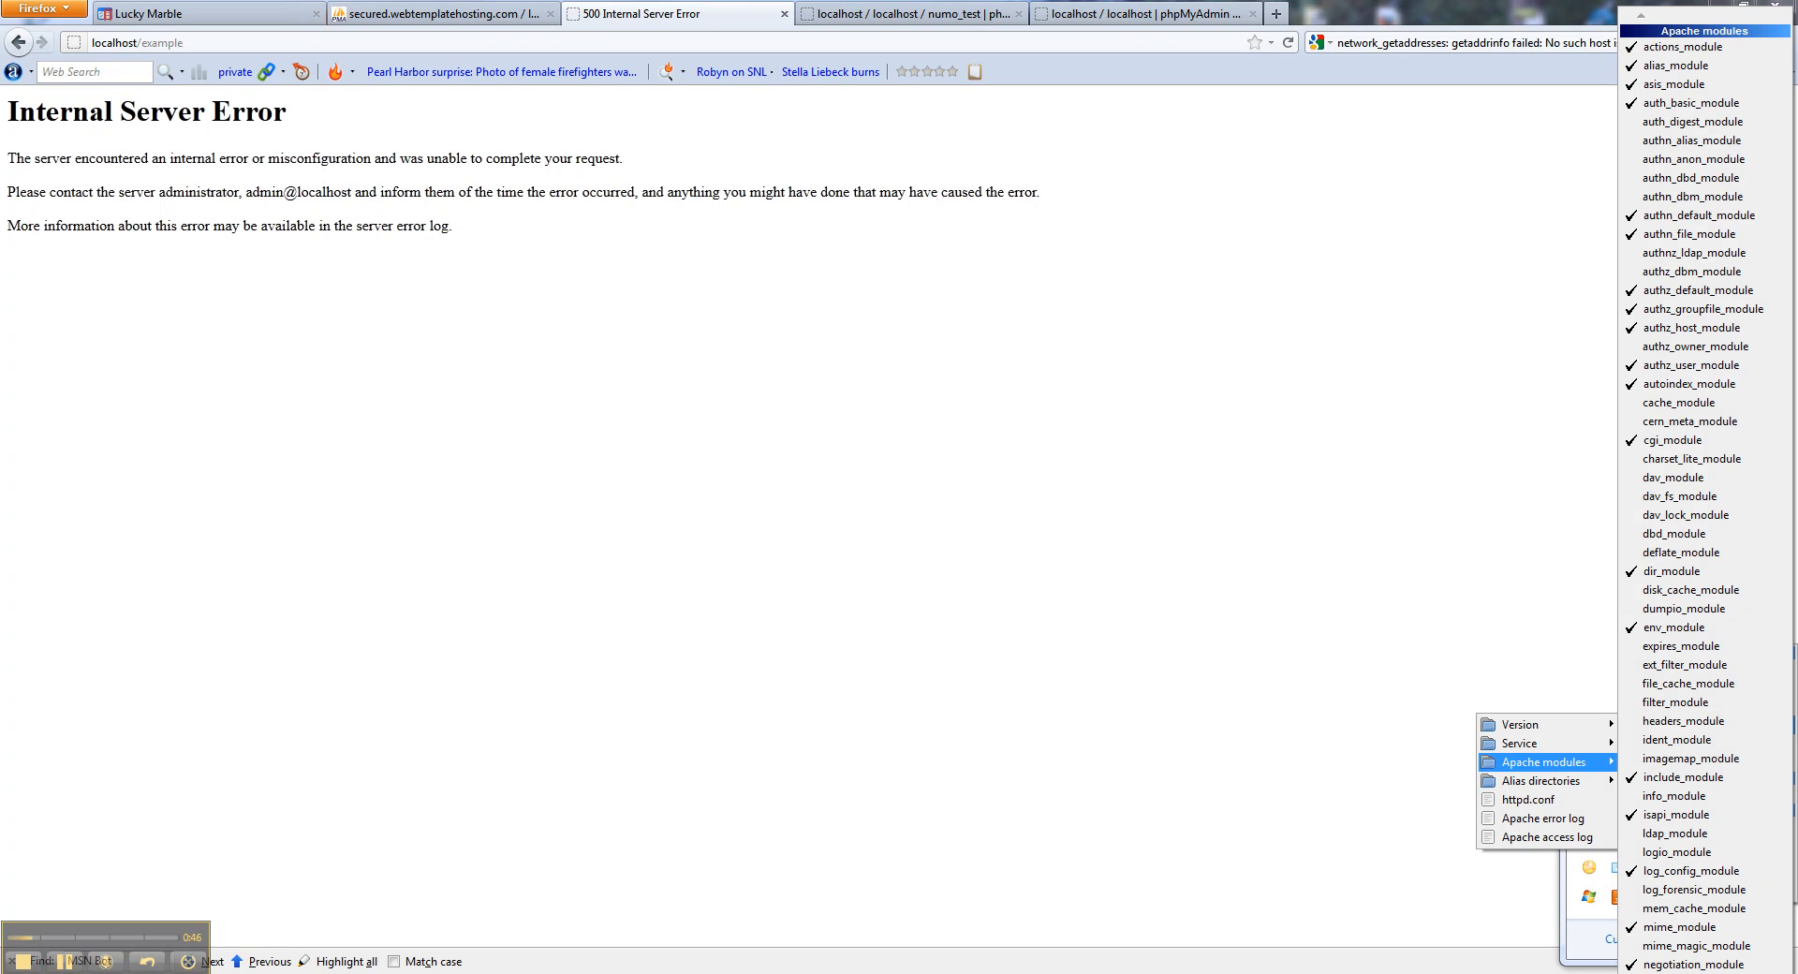
pyautogui.moveTo(1655, 971)
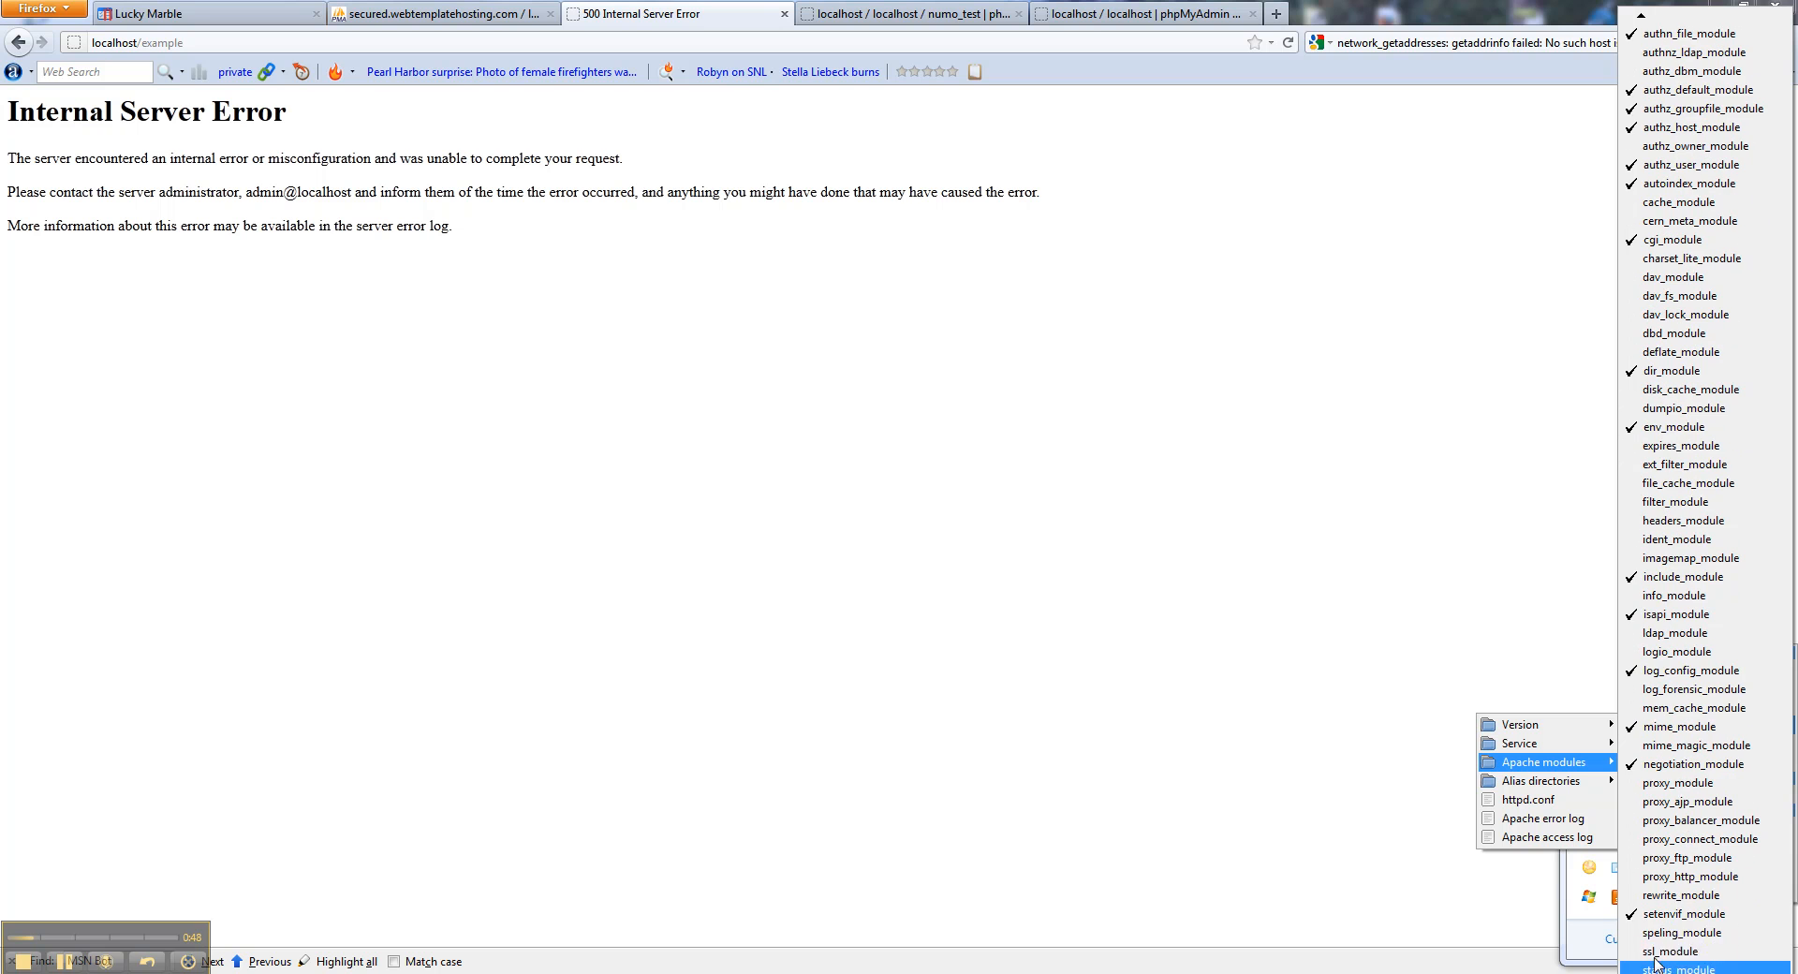
pyautogui.click(1673, 910)
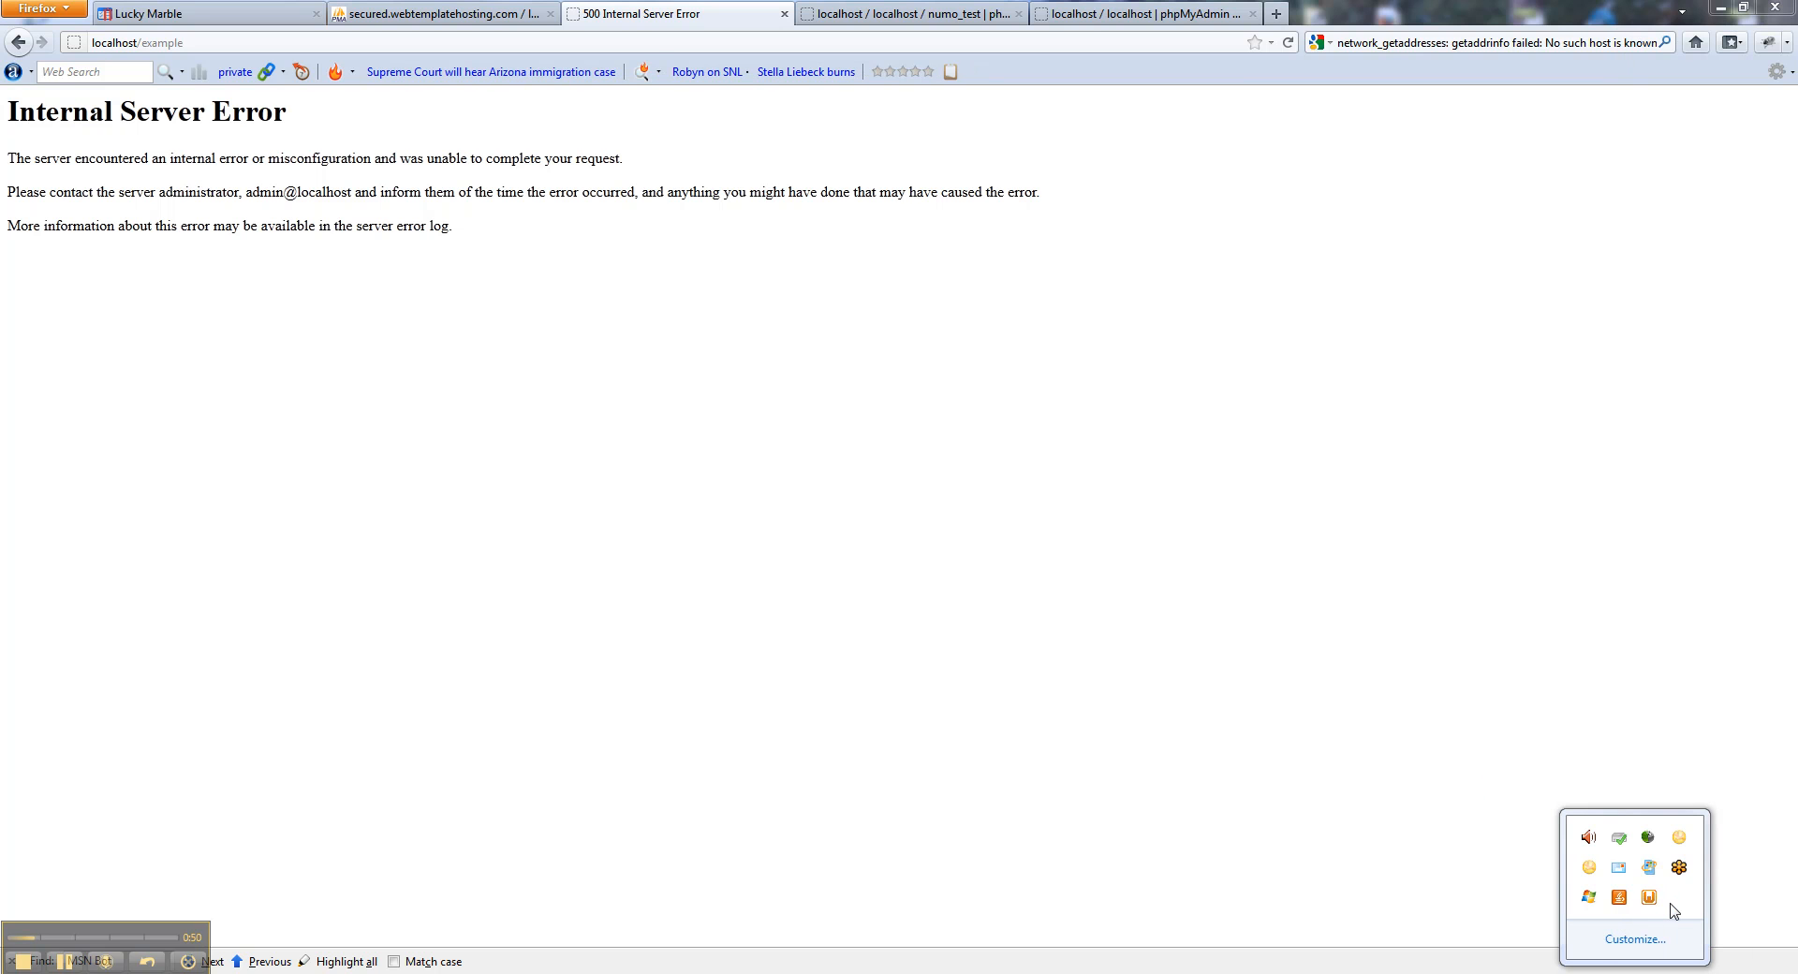
# Reload the example page, then open C:\wamp\www\example\.htaccess in TextPad.
pyautogui.click(1290, 43)
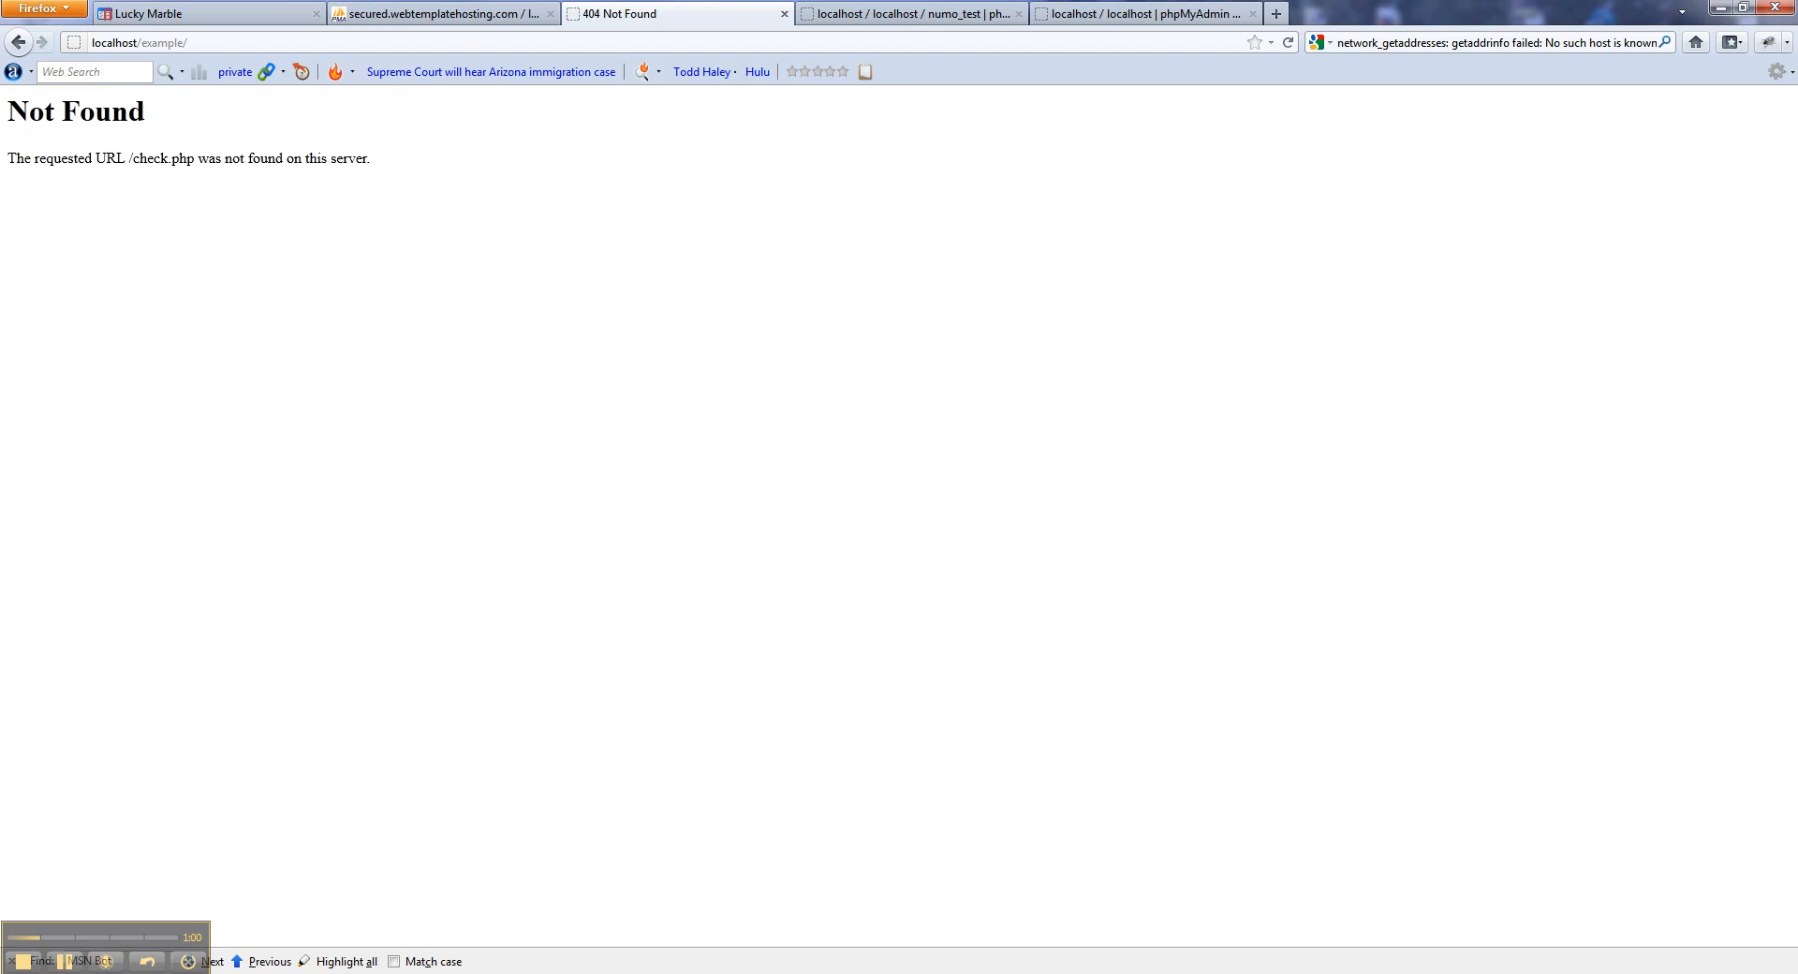
pyautogui.moveTo(0, 174); pyautogui.dragTo(769, 170)
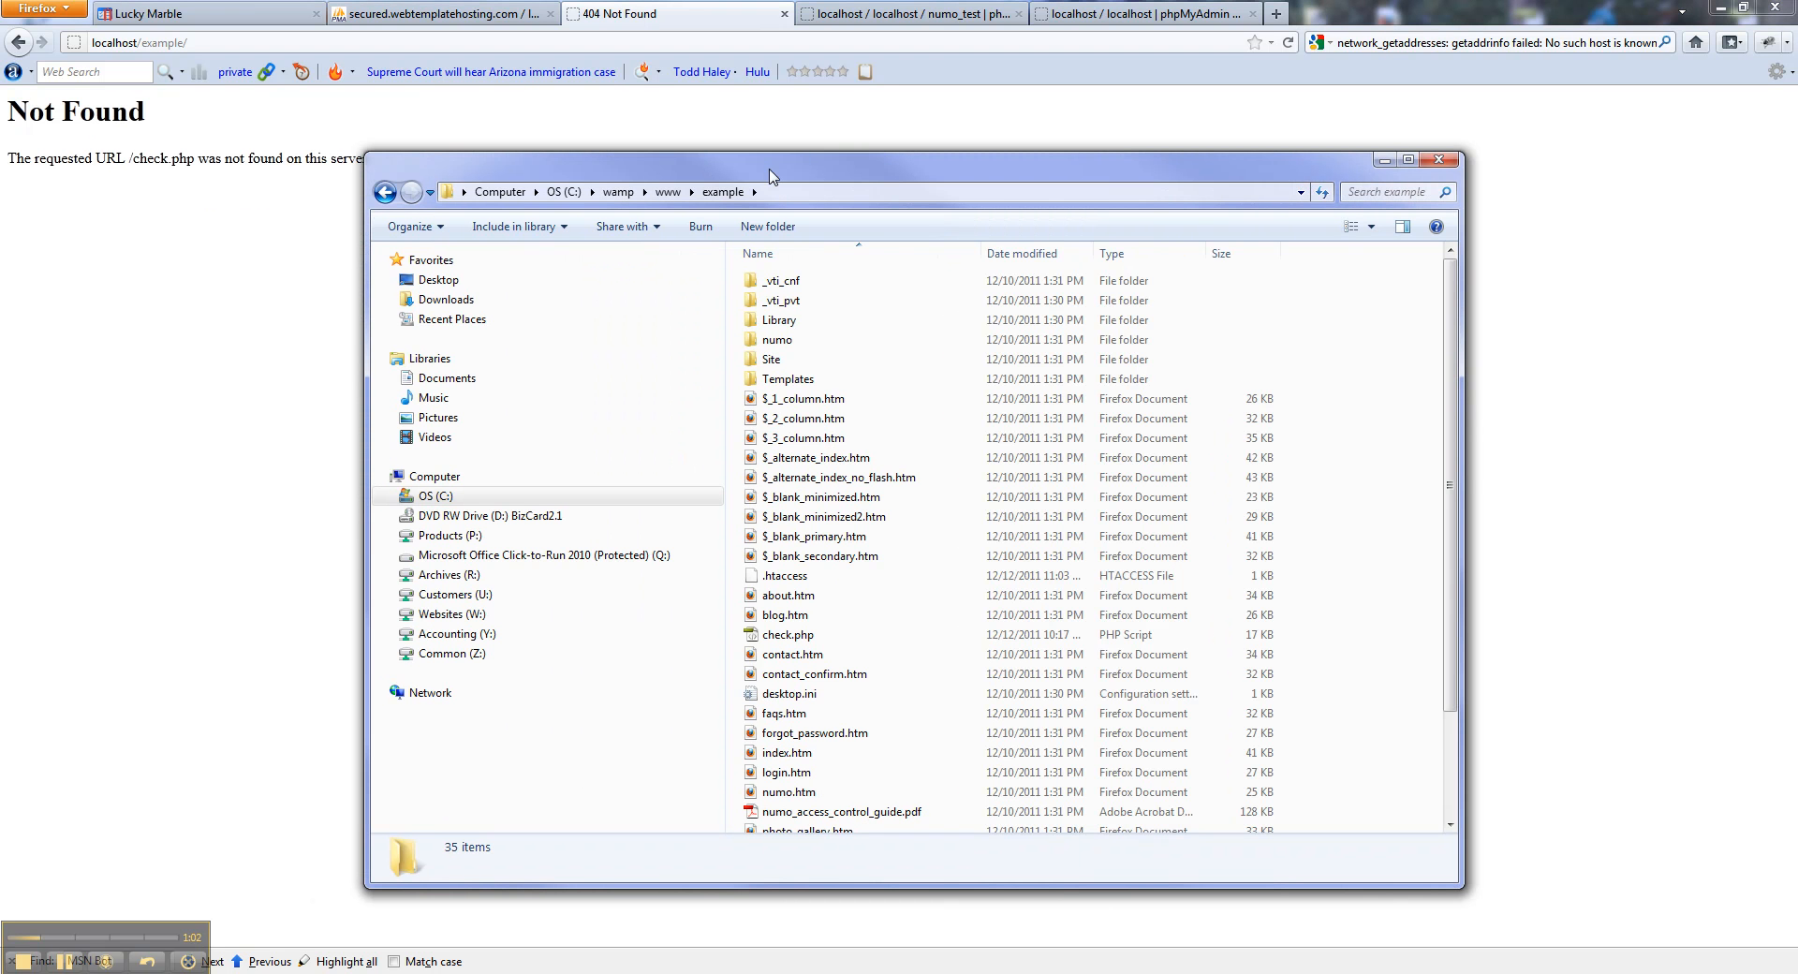
pyautogui.rightClick(769, 579)
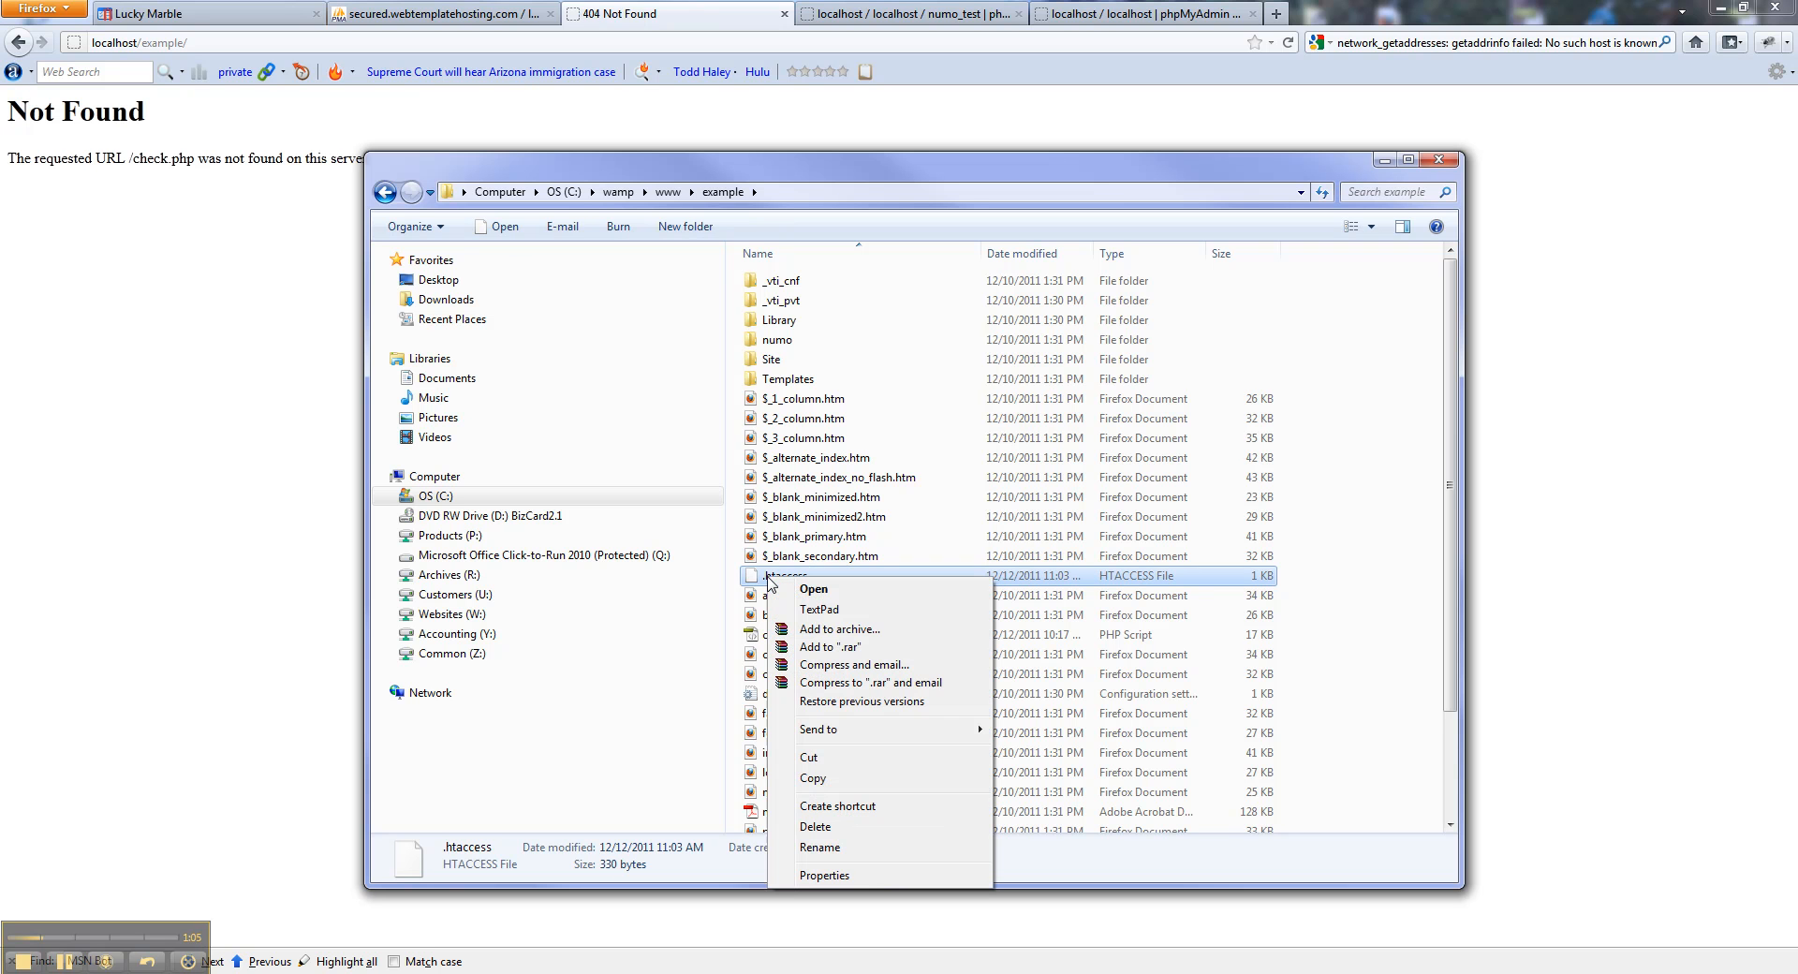
pyautogui.click(826, 614)
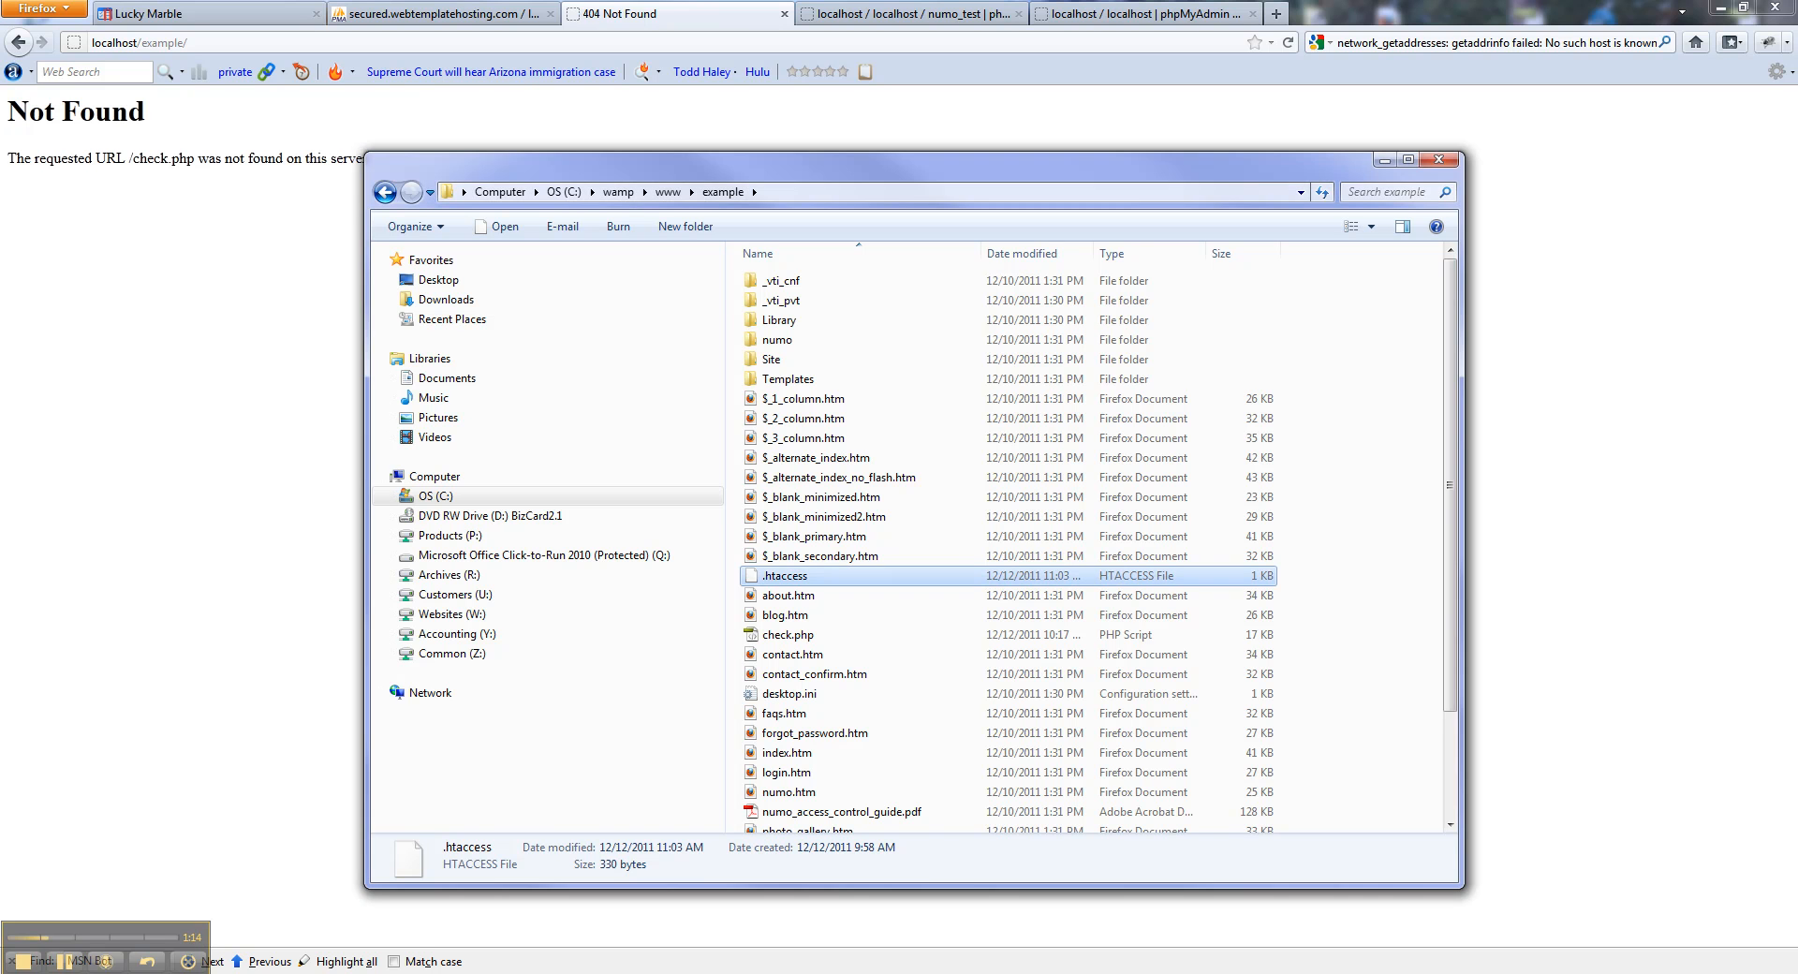
pyautogui.rightClick(769, 577)
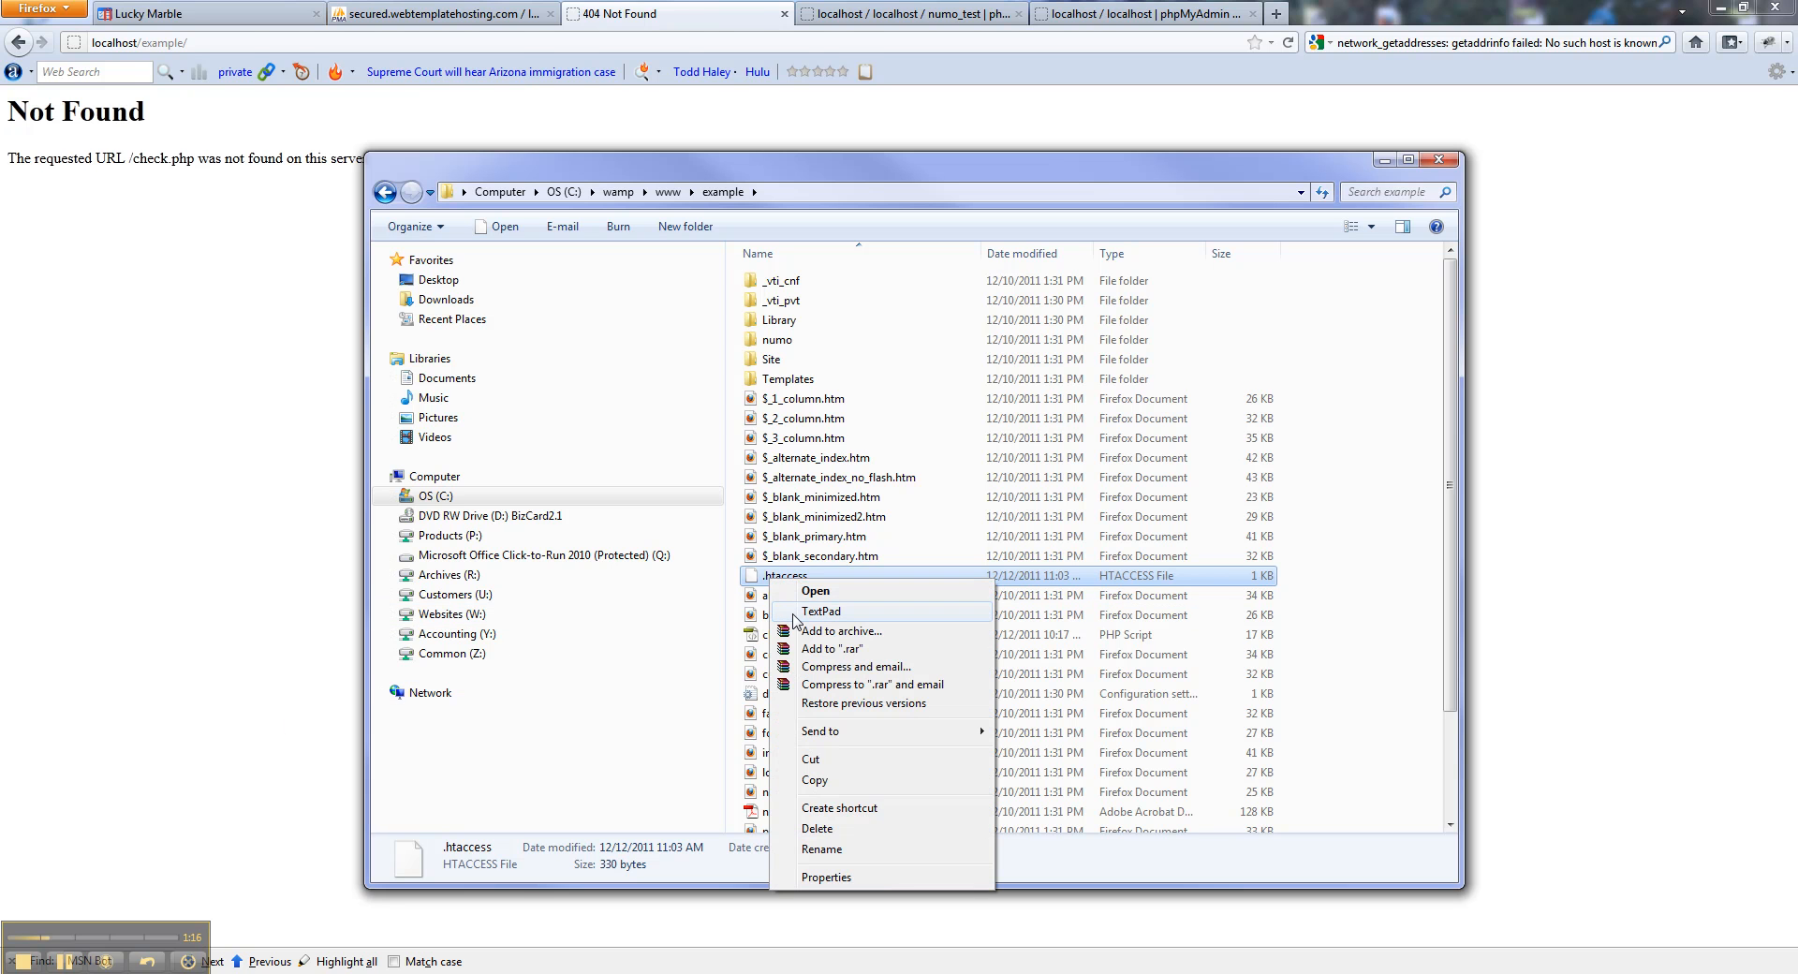
pyautogui.click(806, 617)
# Change the example site's .htaccess to RewriteBase /example/ and save it.
pyautogui.doubleClick(826, 8)
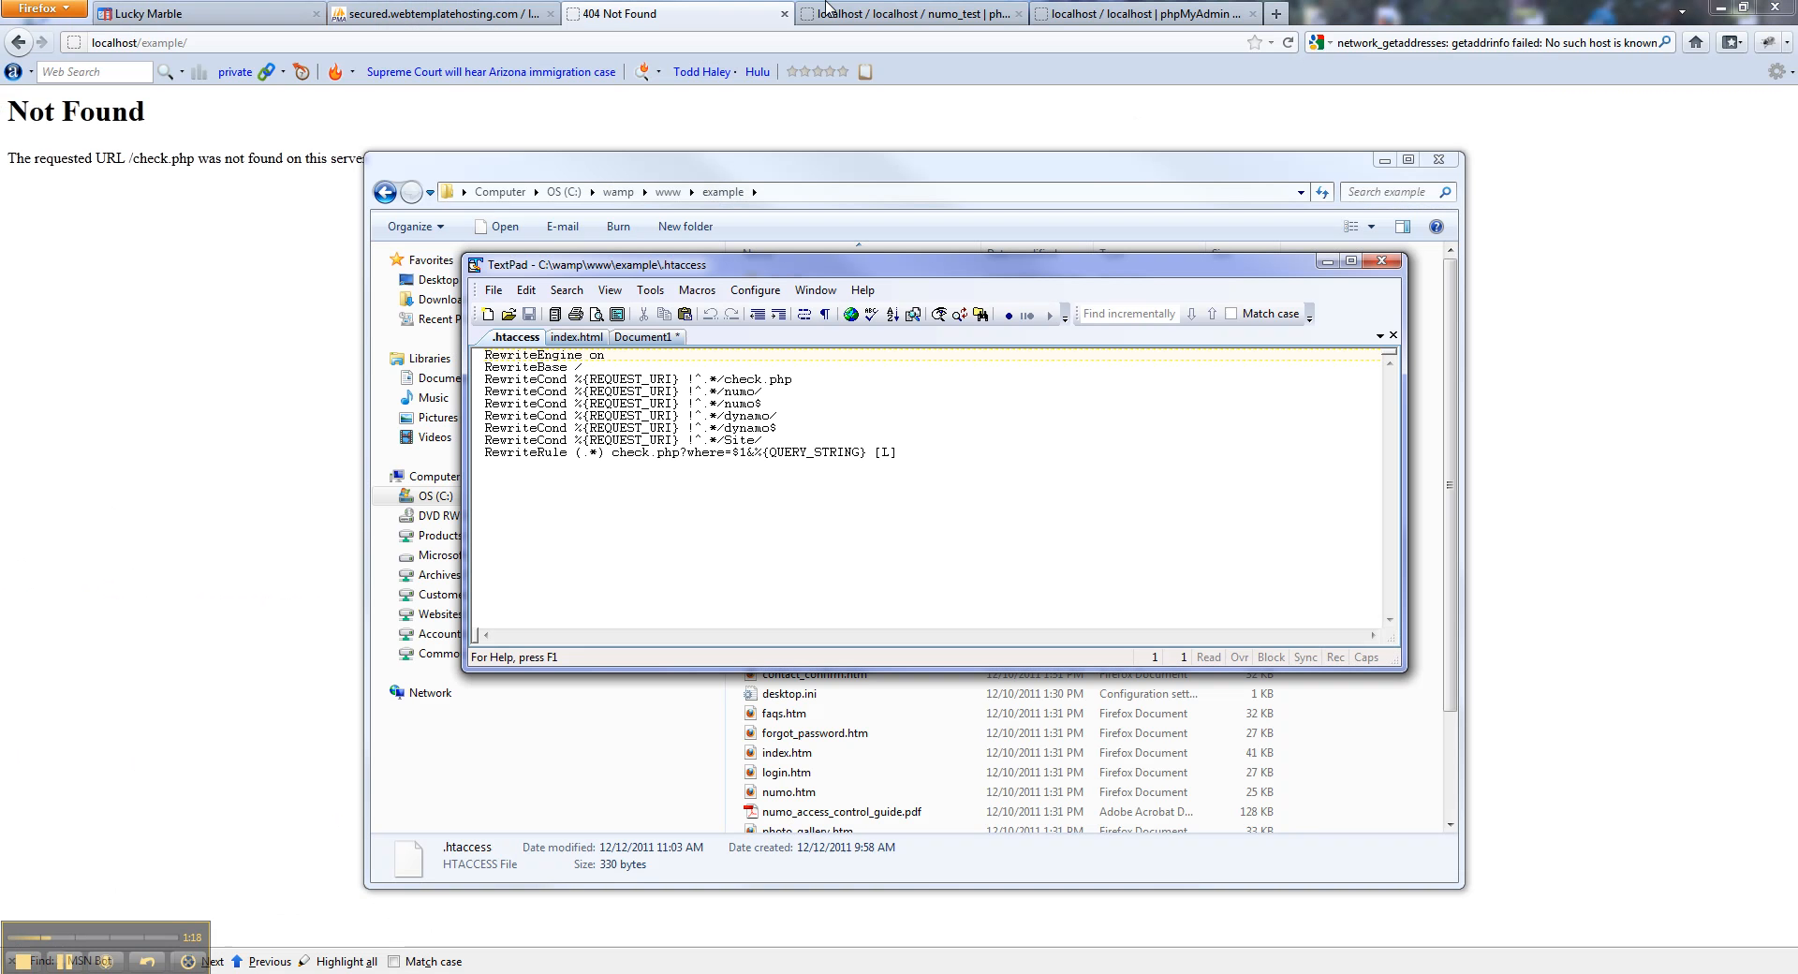
pyautogui.click(584, 366)
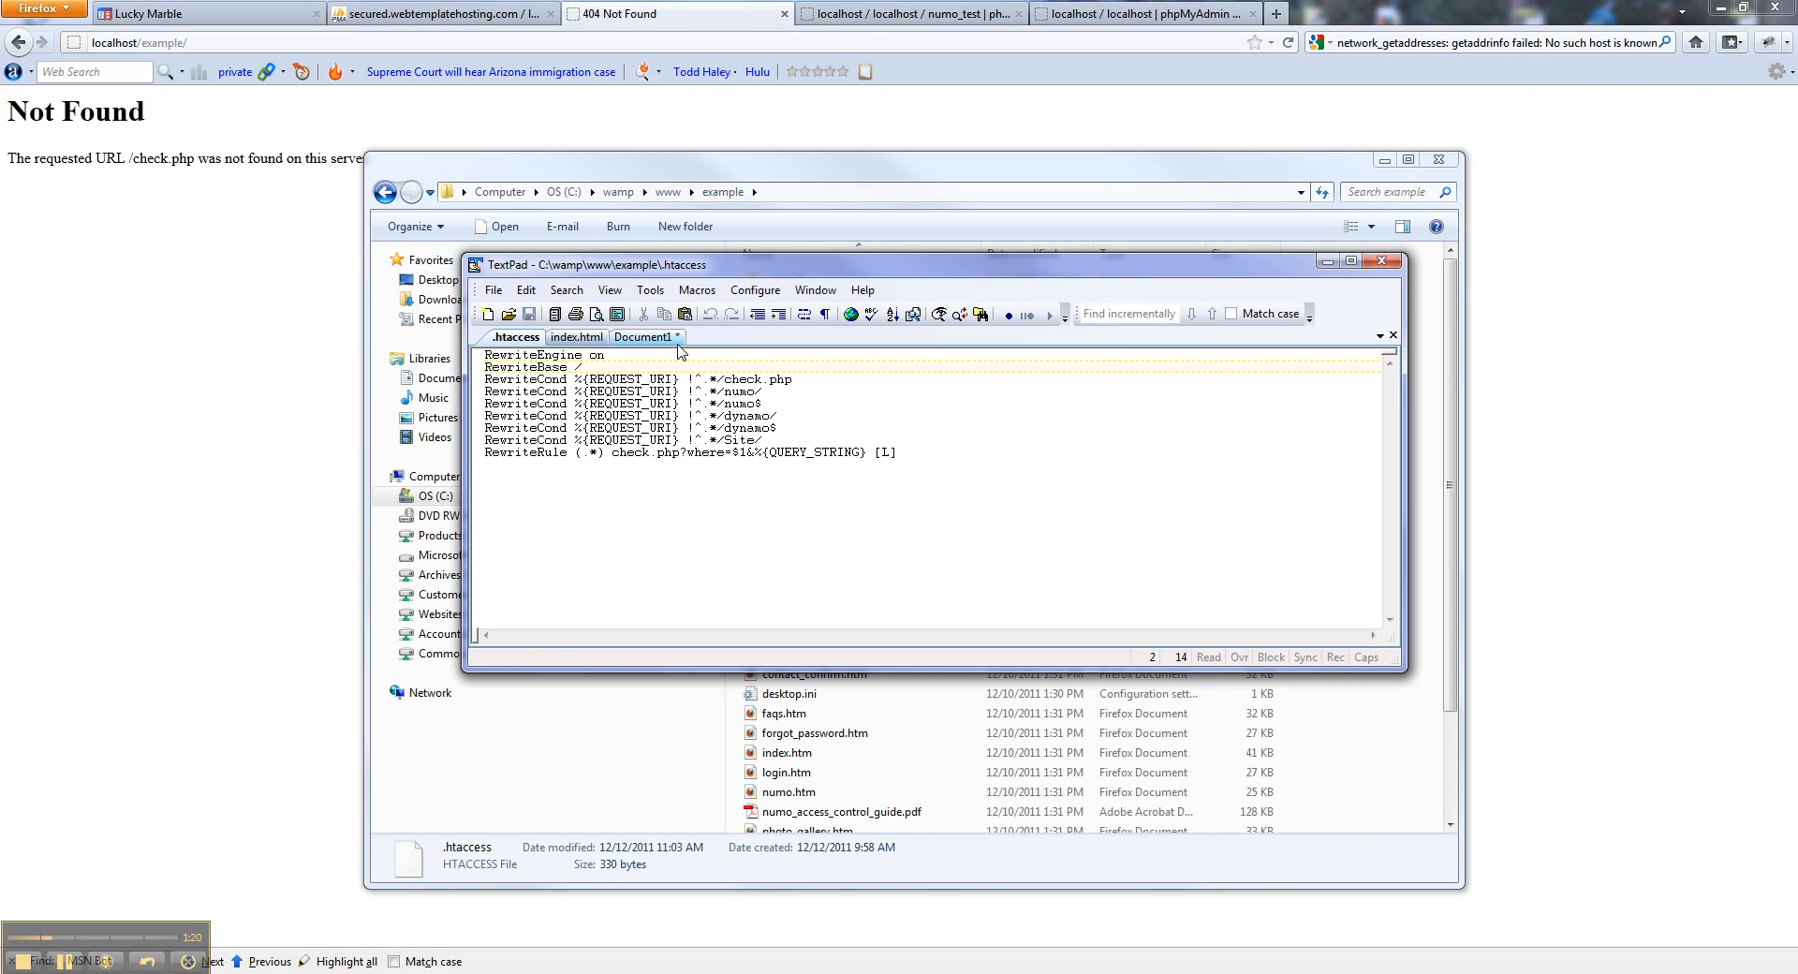
pyautogui.write('e')
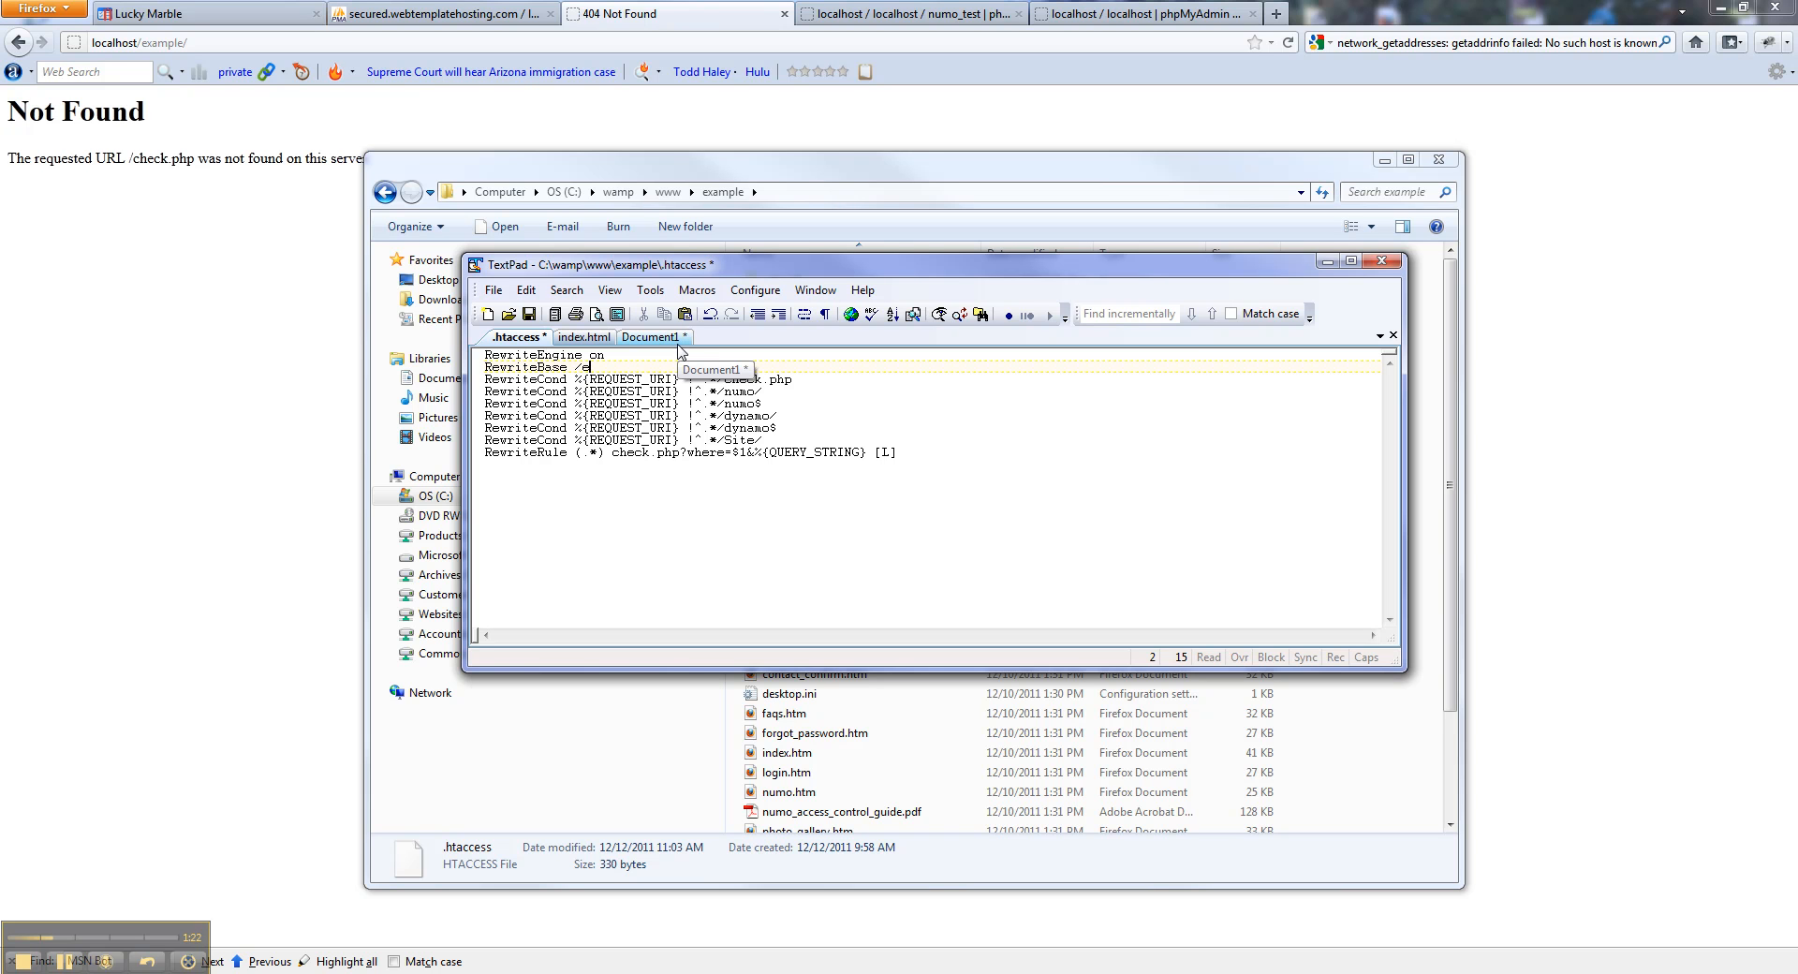
pyautogui.write('xample/')
pyautogui.moveTo(578, 367); pyautogui.dragTo(643, 367)
pyautogui.press('BackSpace')
pyautogui.hotkey('ctrl', 'z')
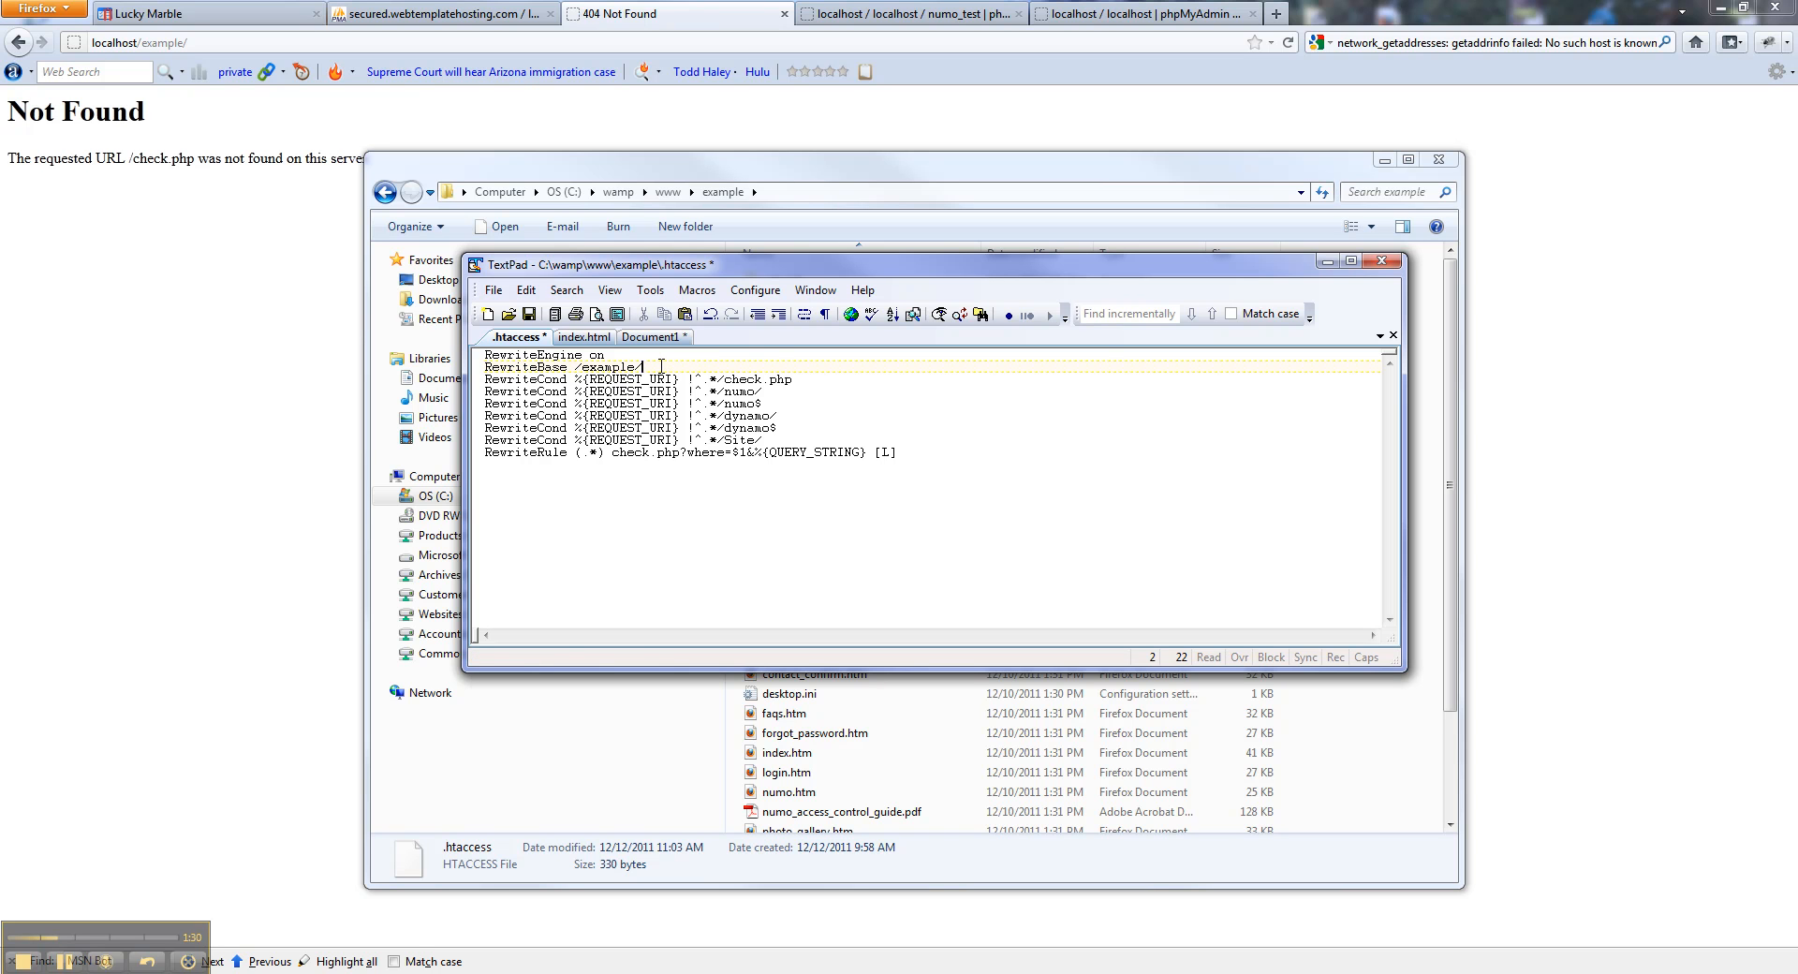
pyautogui.hotkey('ctrl', 's')
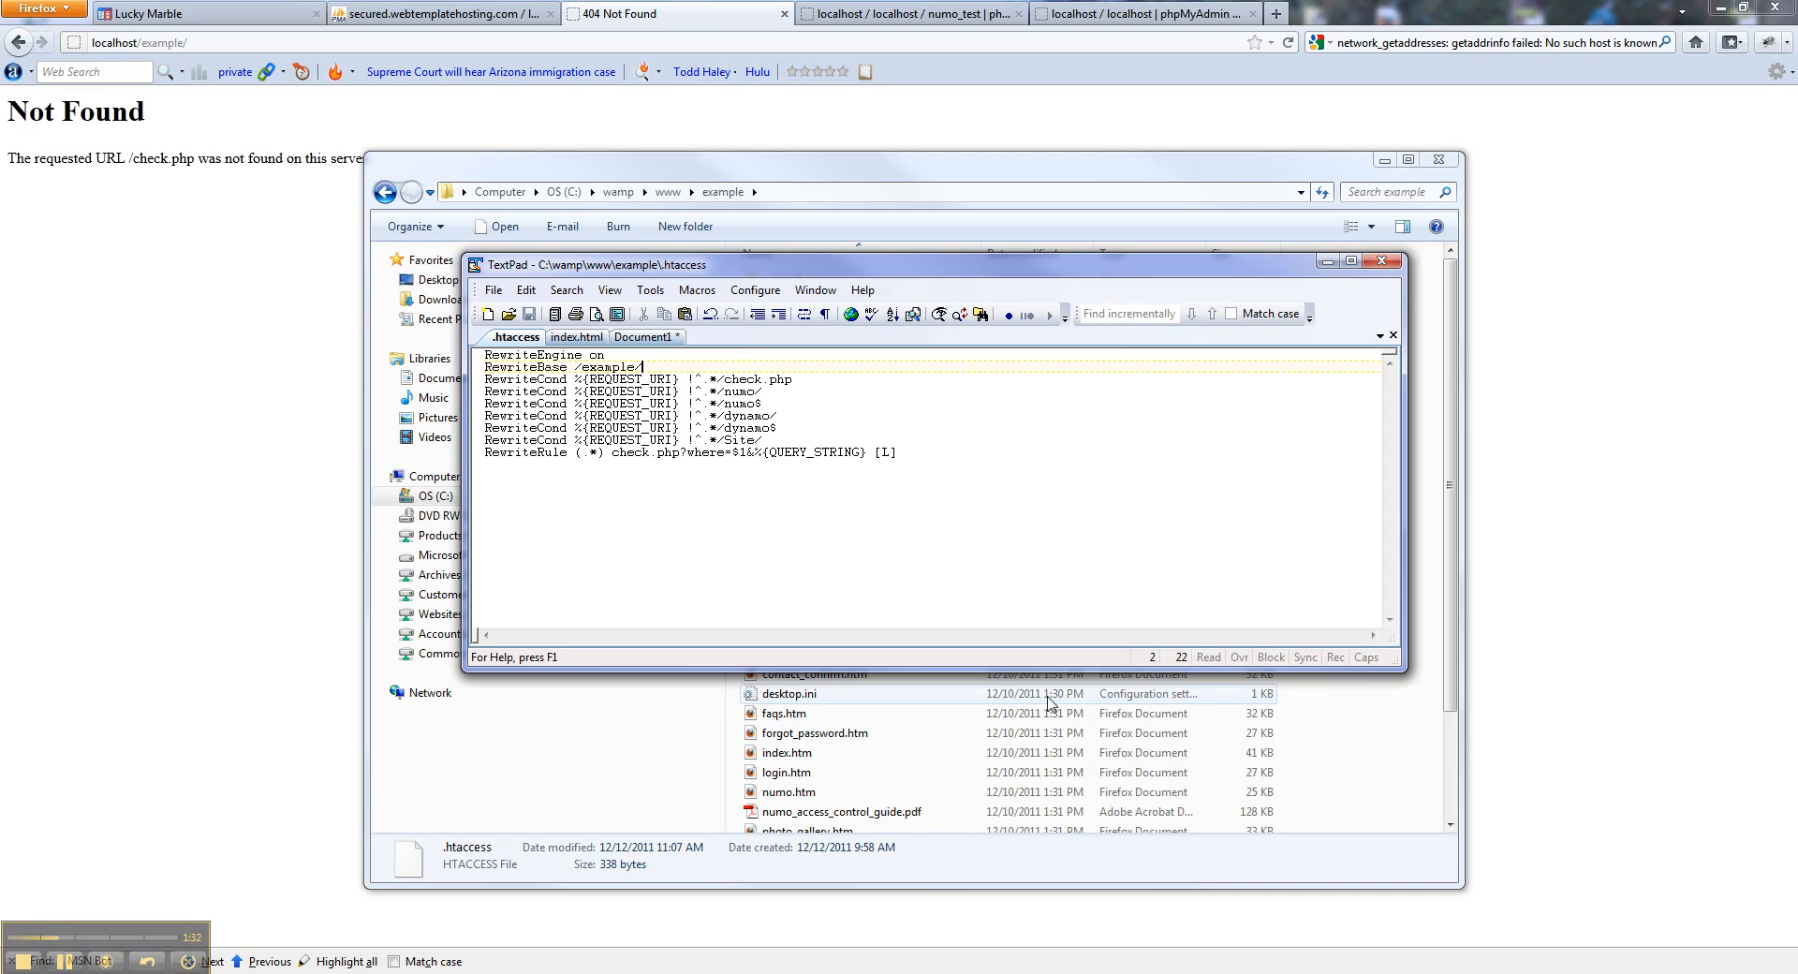
# Open numo's .htaccess in TextPad, set RewriteBase /example/numo/ and save it.
pyautogui.click(1424, 787)
pyautogui.doubleClick(779, 338)
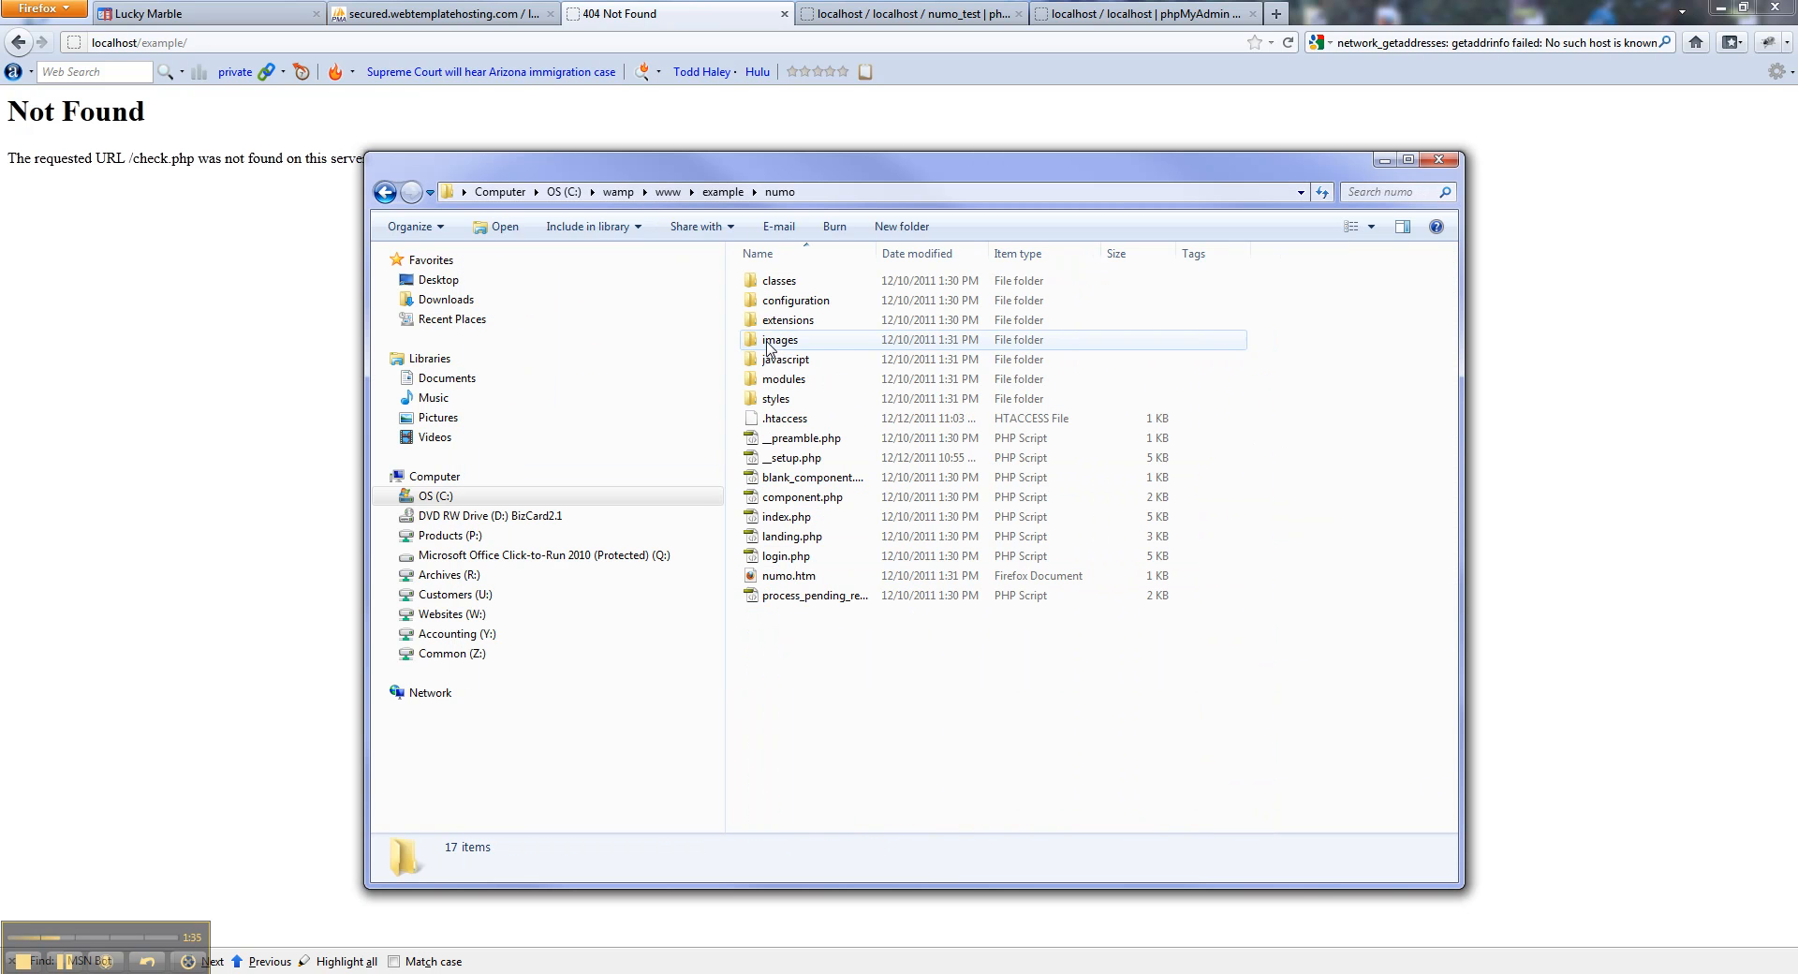
pyautogui.rightClick(786, 418)
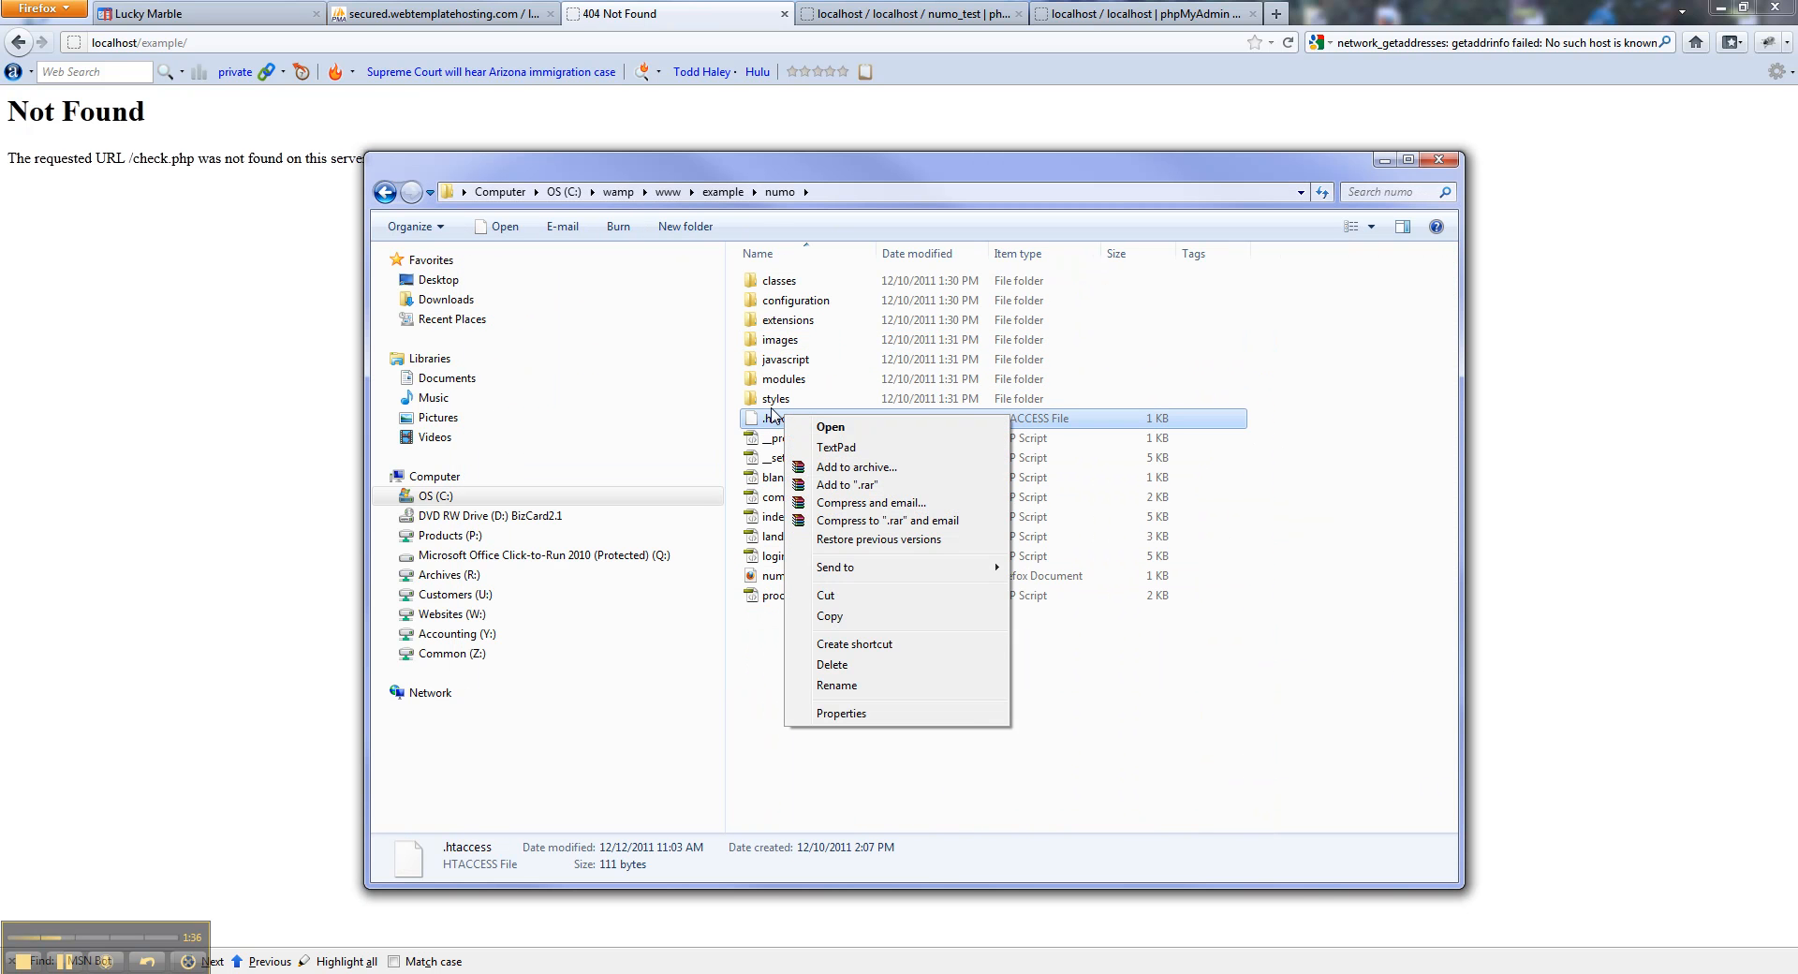
pyautogui.click(830, 448)
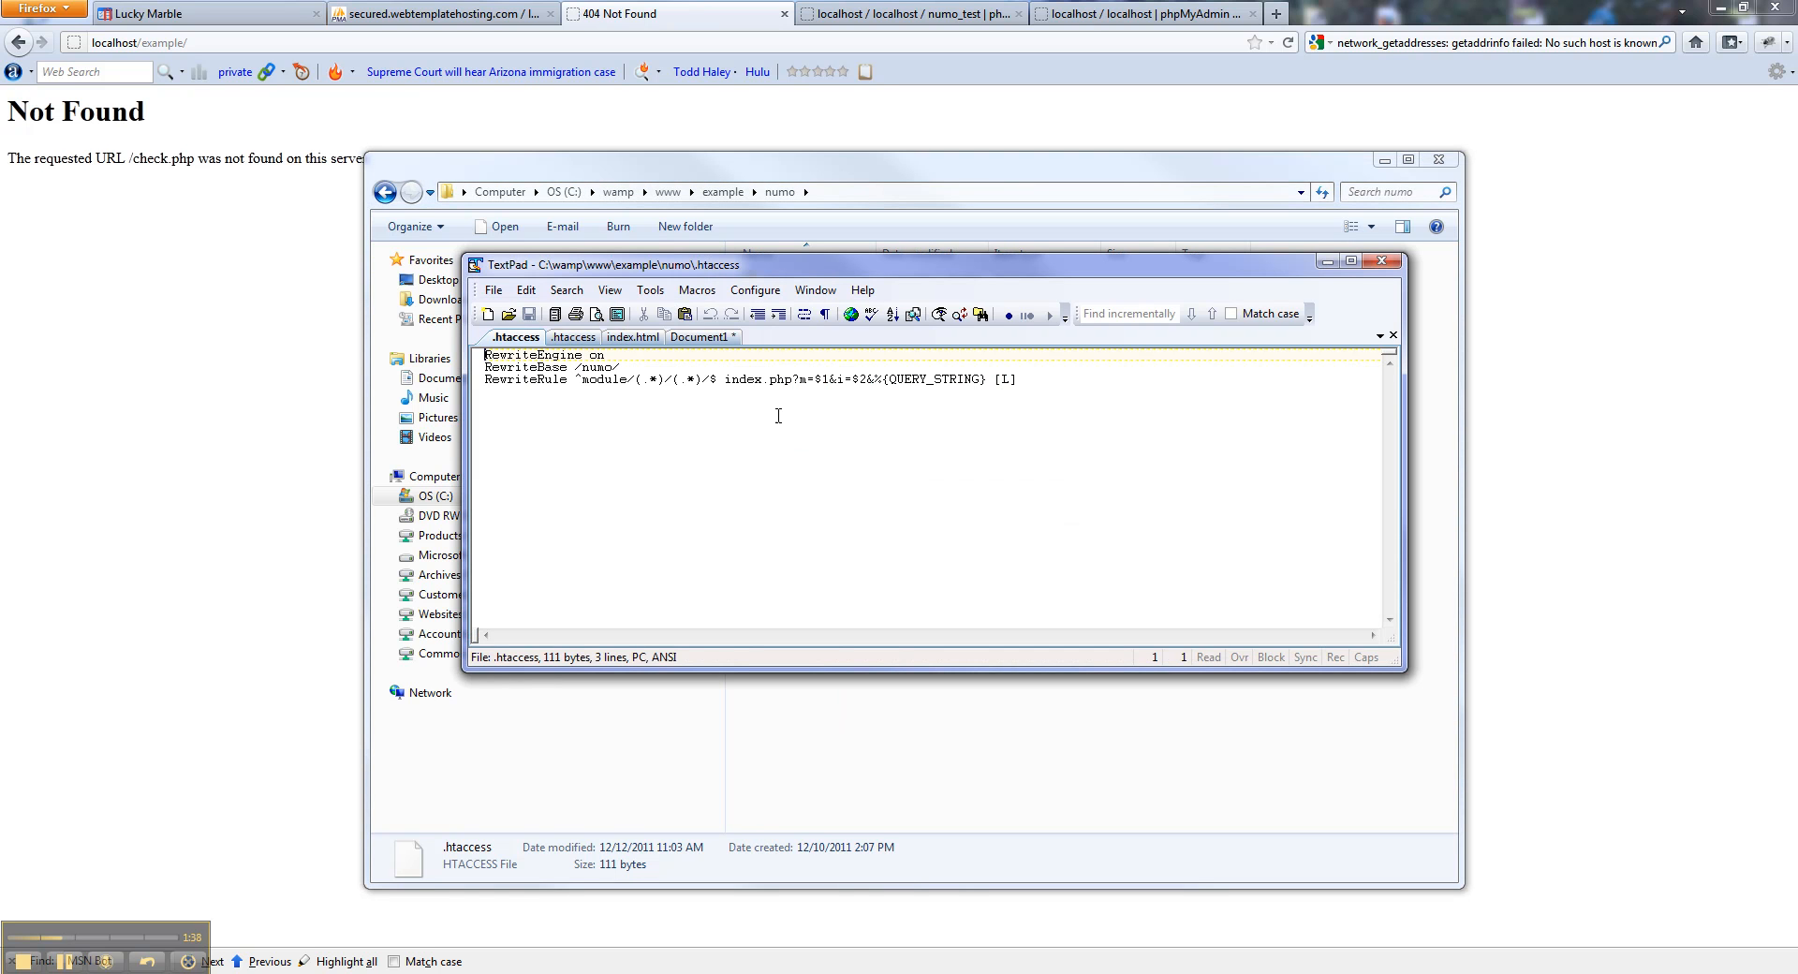
pyautogui.click(584, 367)
pyautogui.write('example/')
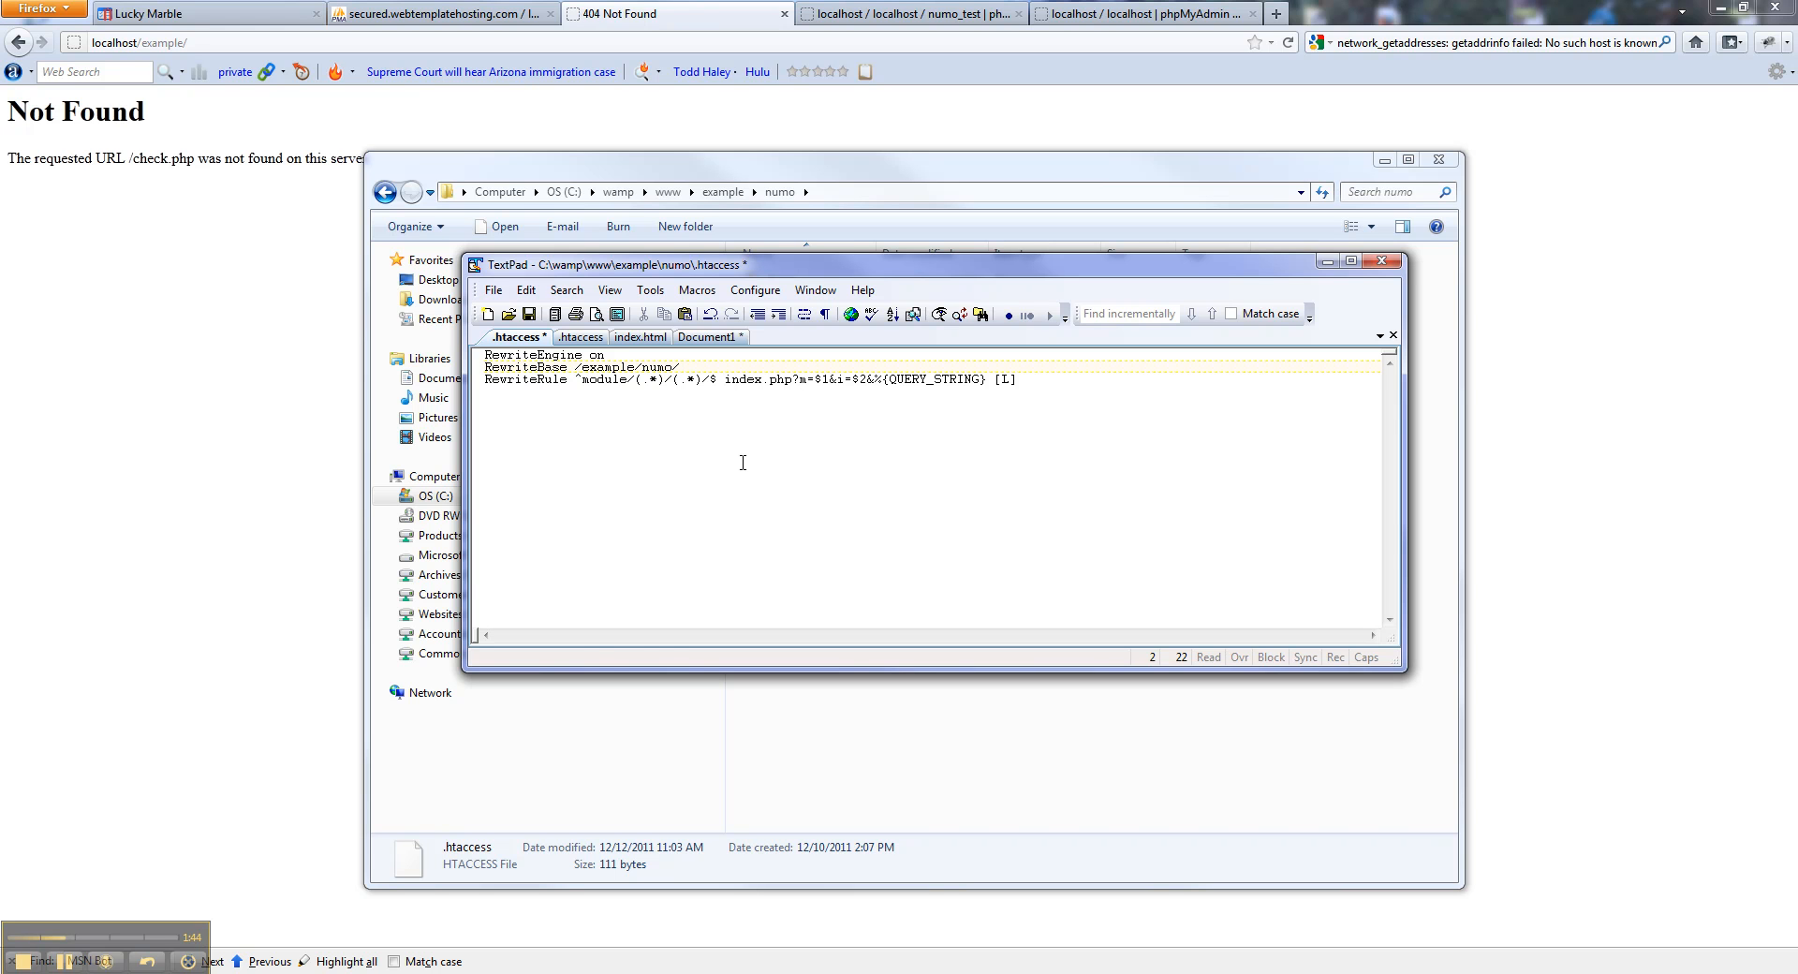
pyautogui.hotkey('ctrl', 's')
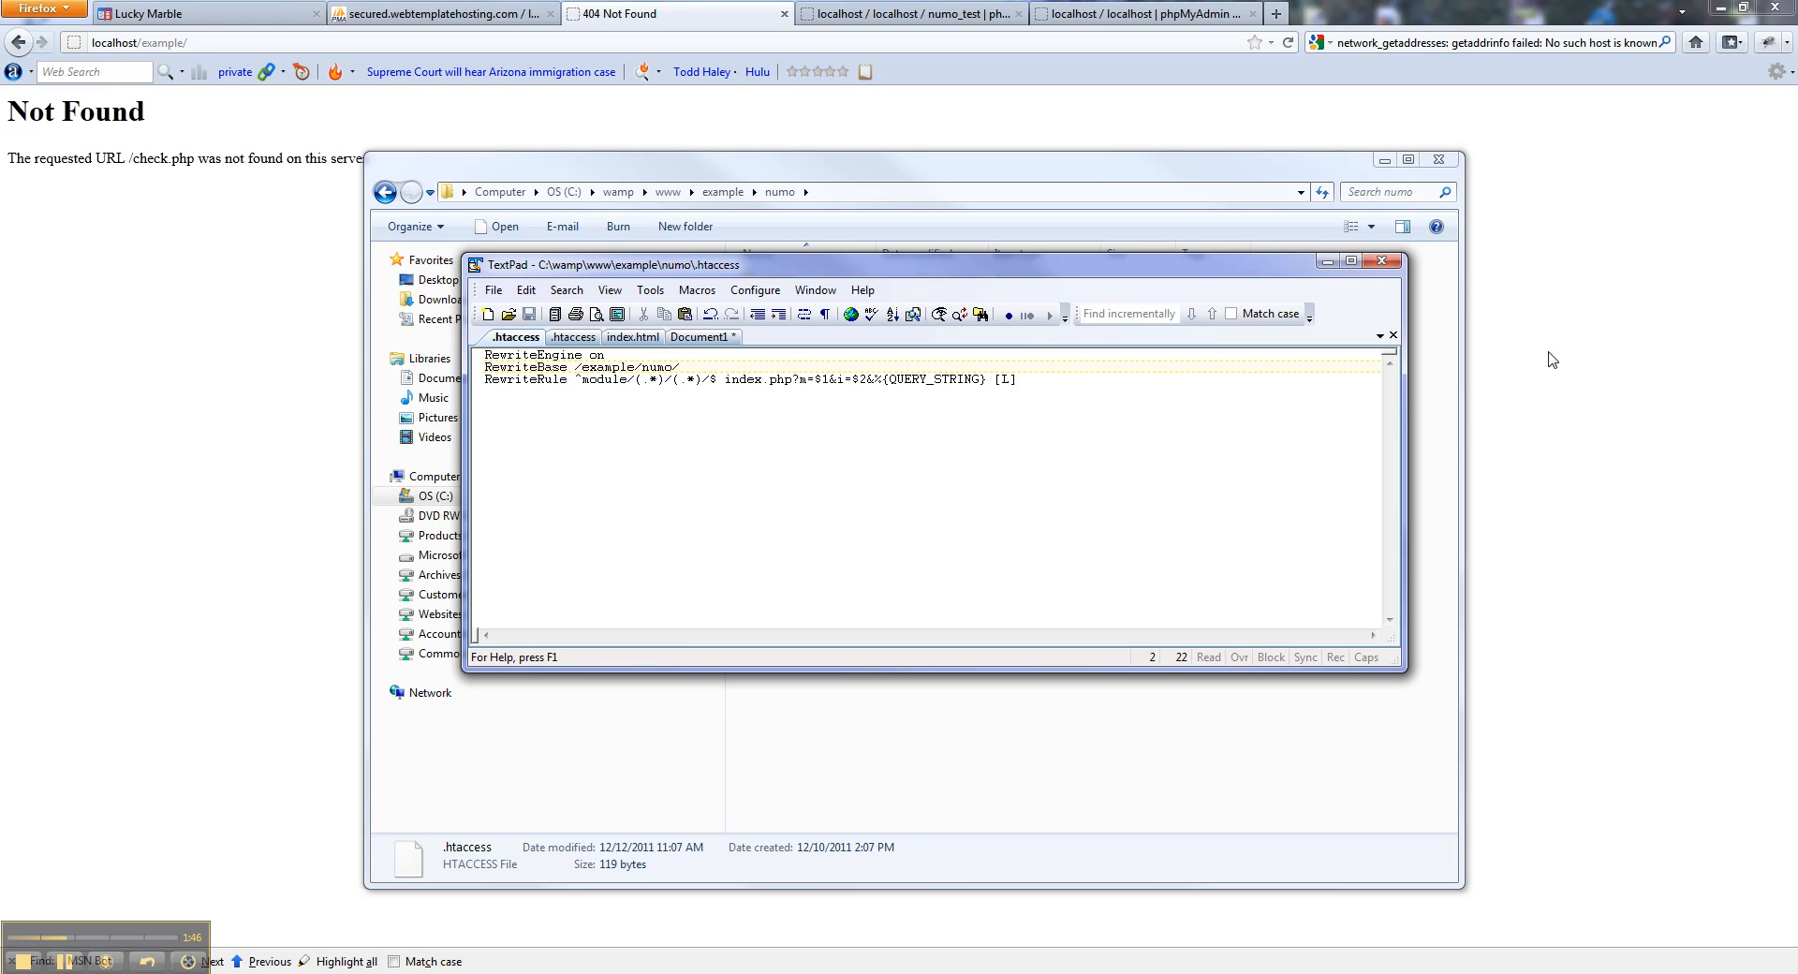
pyautogui.click(1551, 359)
# Reload the Welcome page, stop its music player, and load localhost/example/numo/.
pyautogui.click(1287, 42)
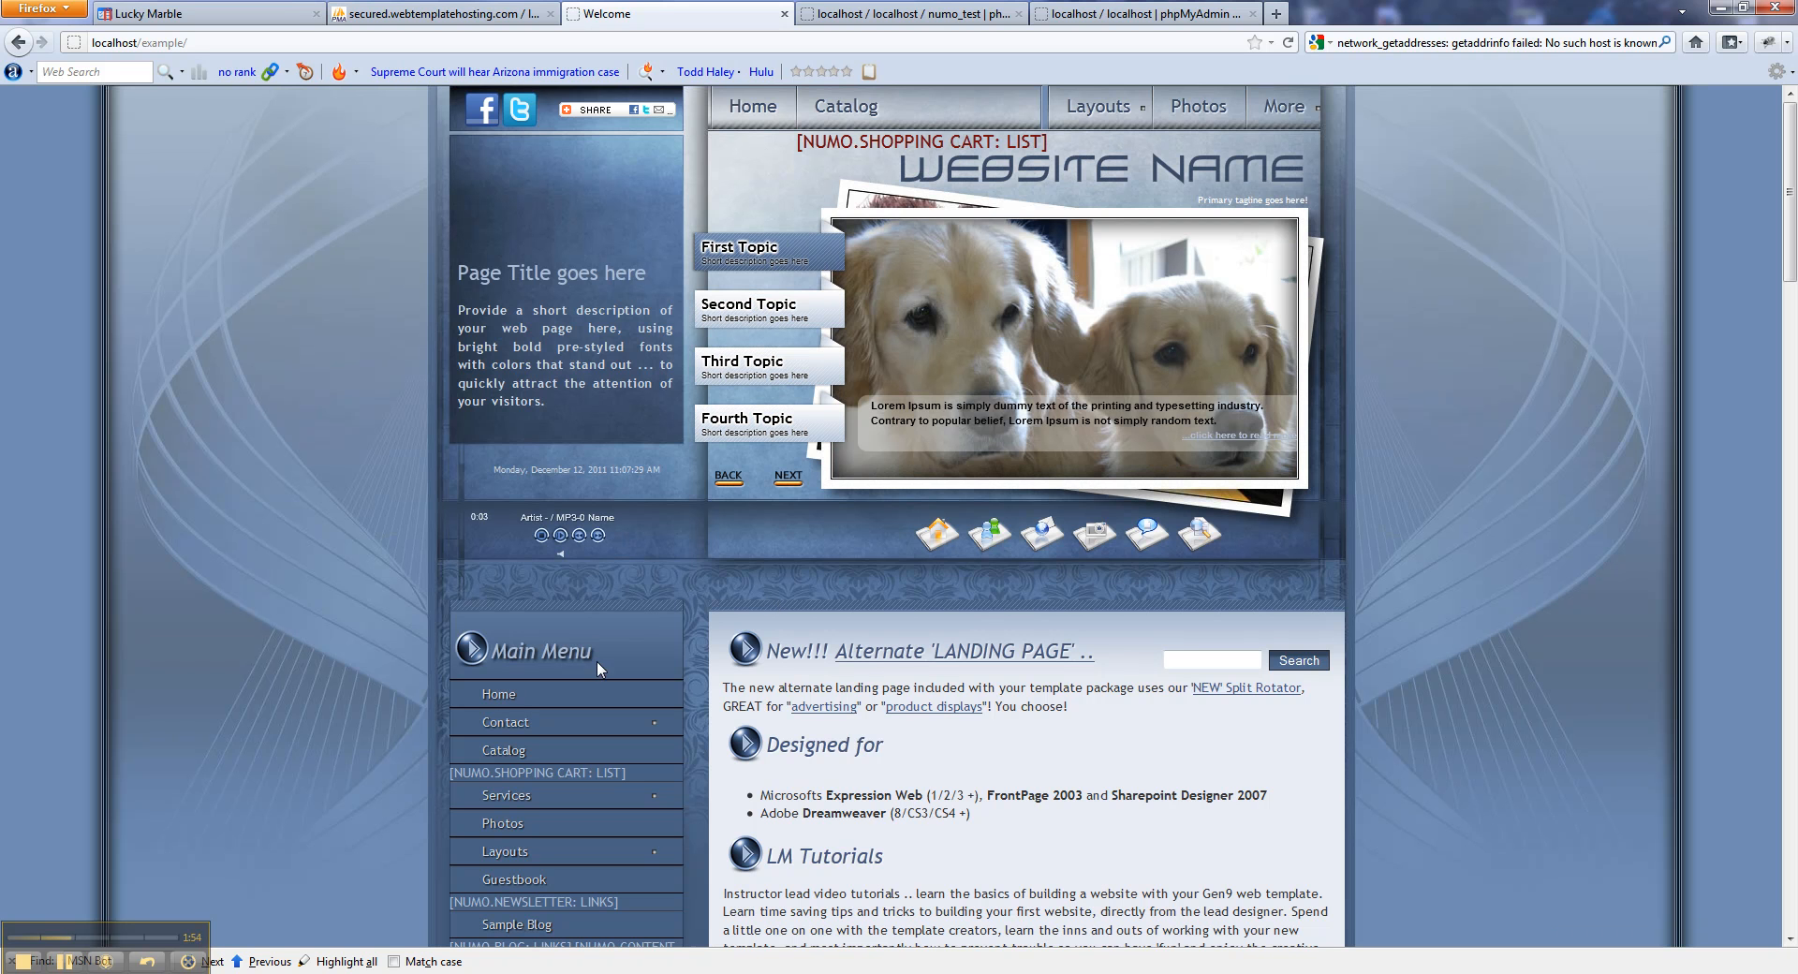
pyautogui.click(543, 535)
pyautogui.click(215, 42)
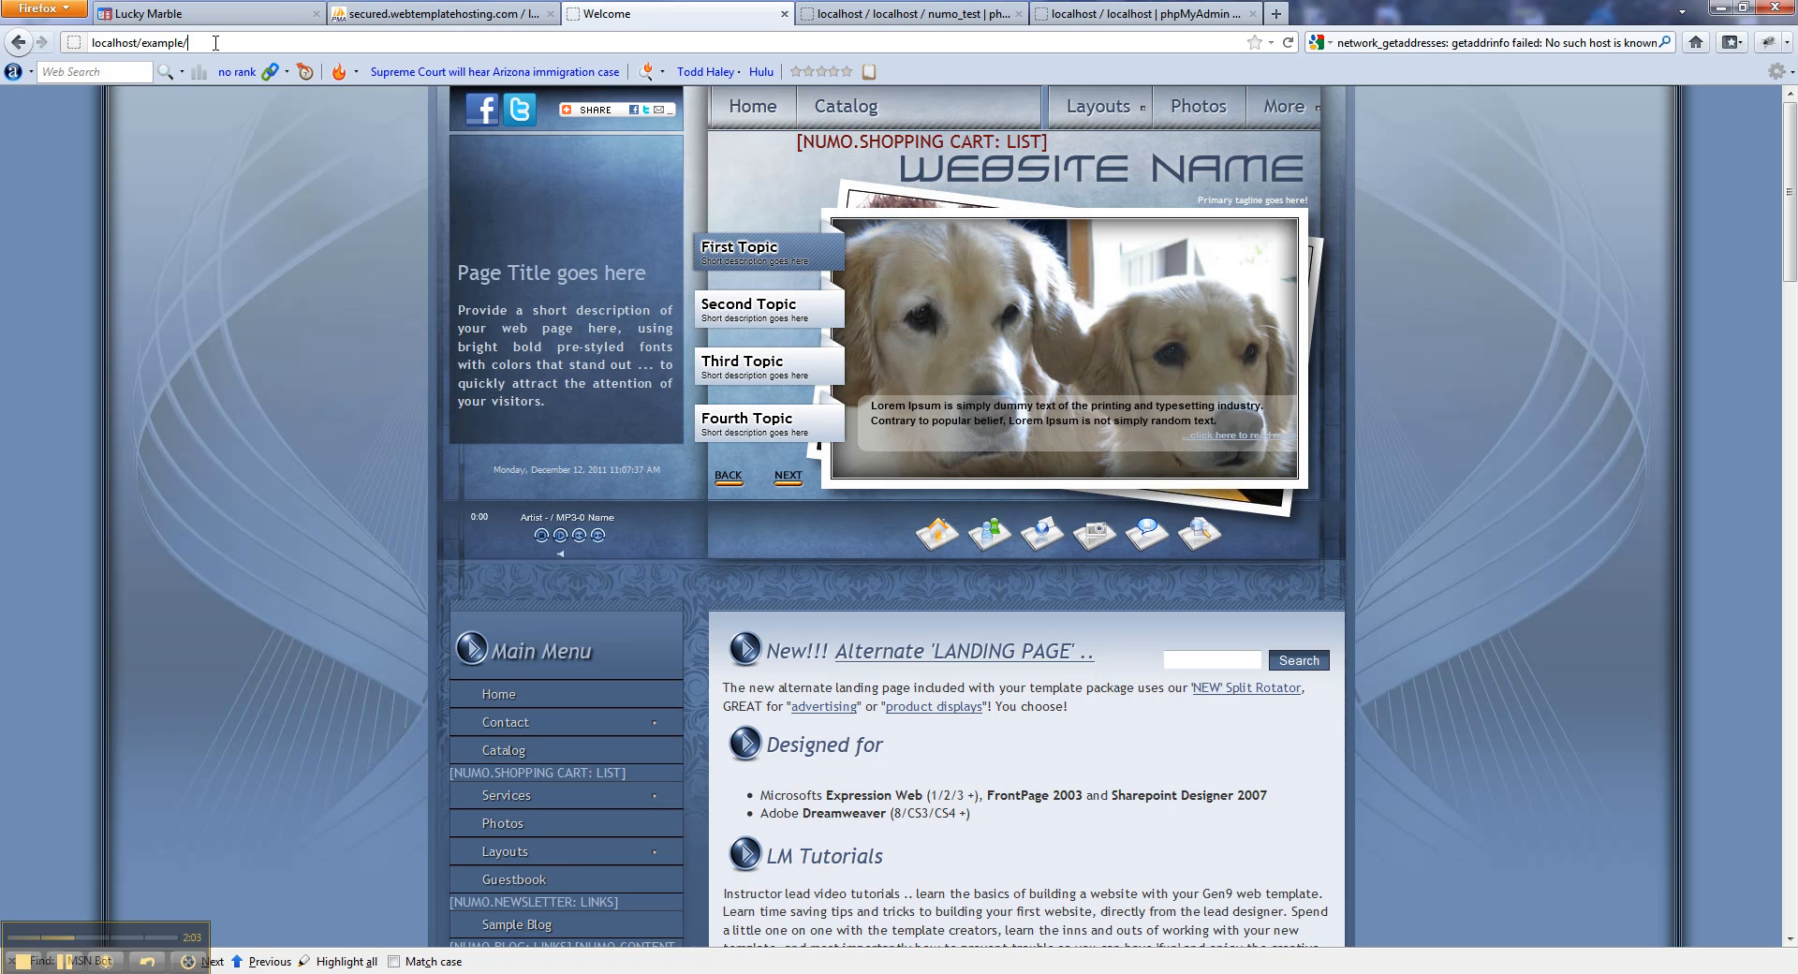
pyautogui.write('numo')
pyautogui.press('Return')
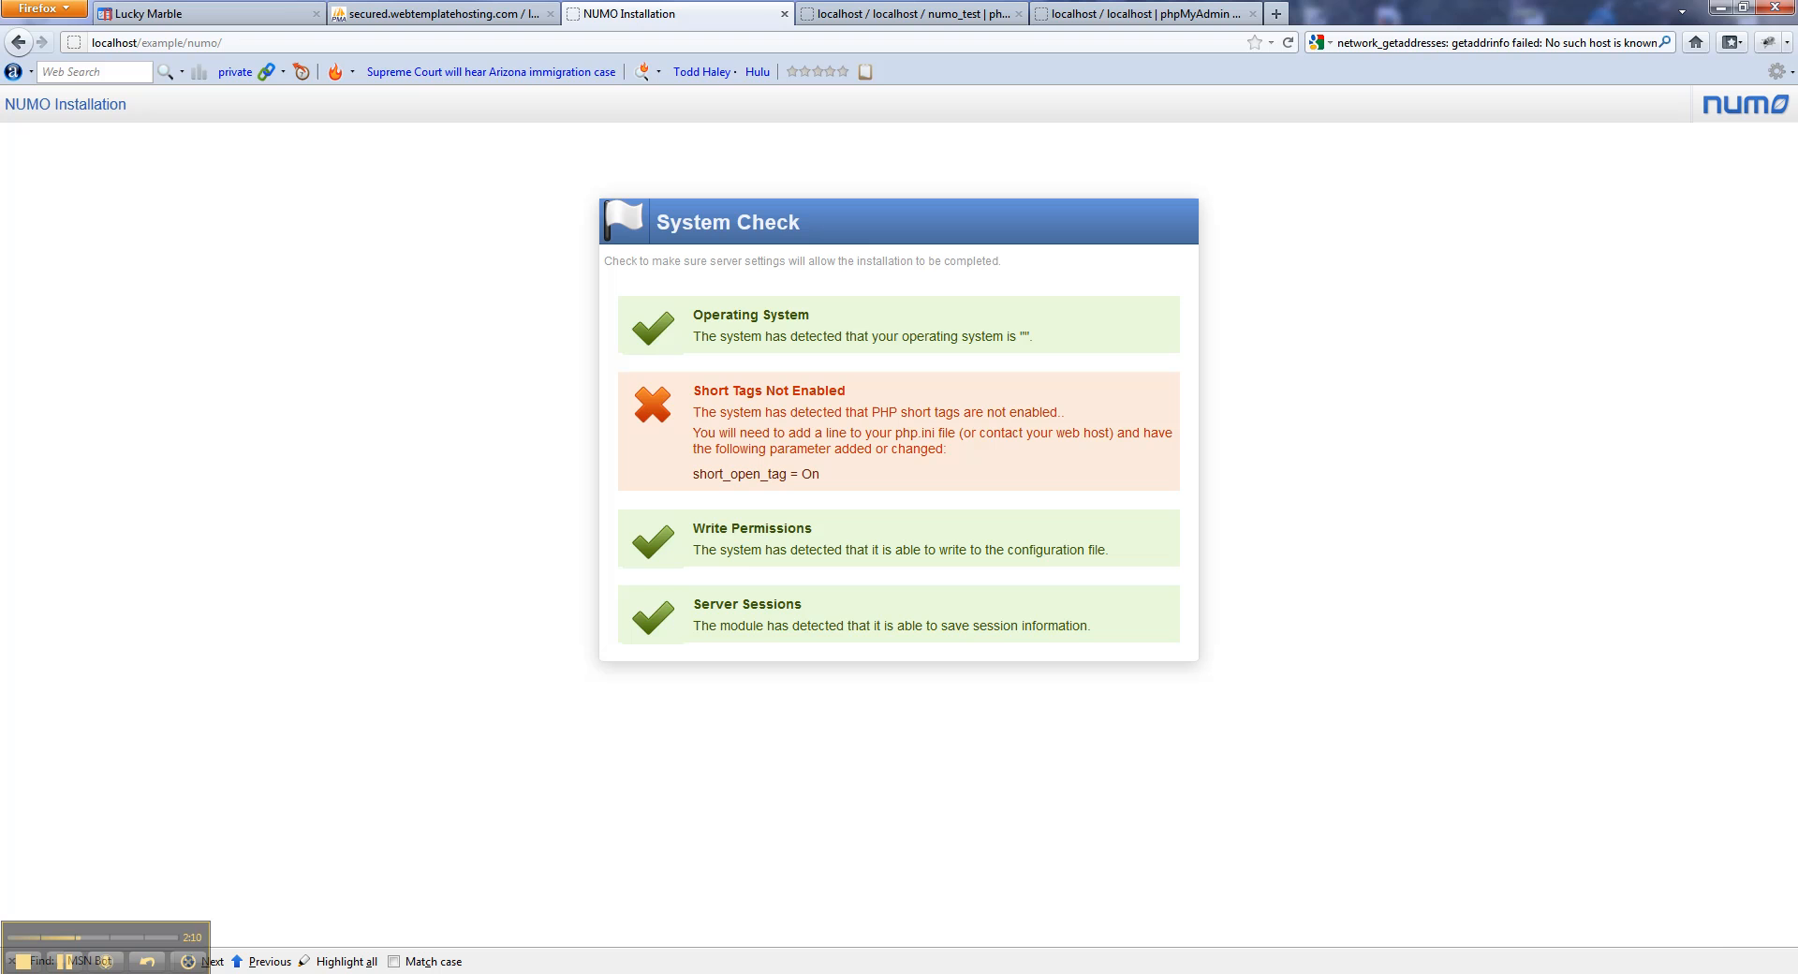
# Turn on PHP short open tag in WampServer and reload the NUMO System Check.
pyautogui.click(1642, 972)
pyautogui.click(1649, 901)
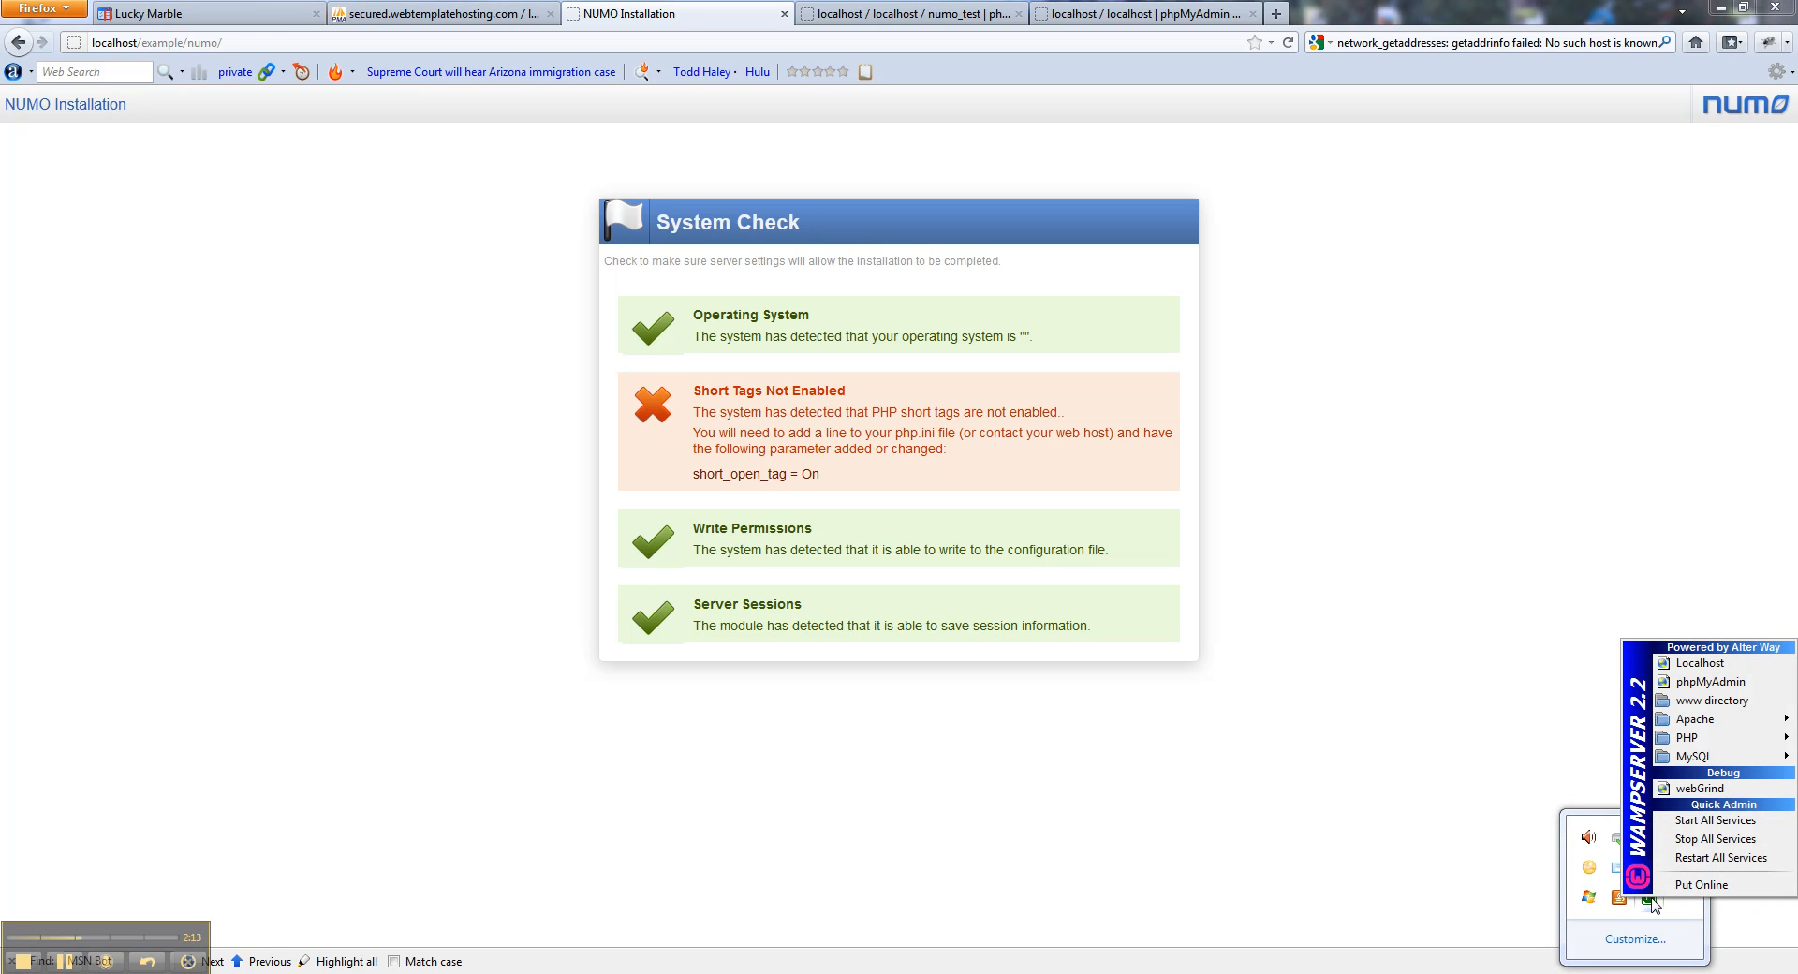
pyautogui.moveTo(1707, 740)
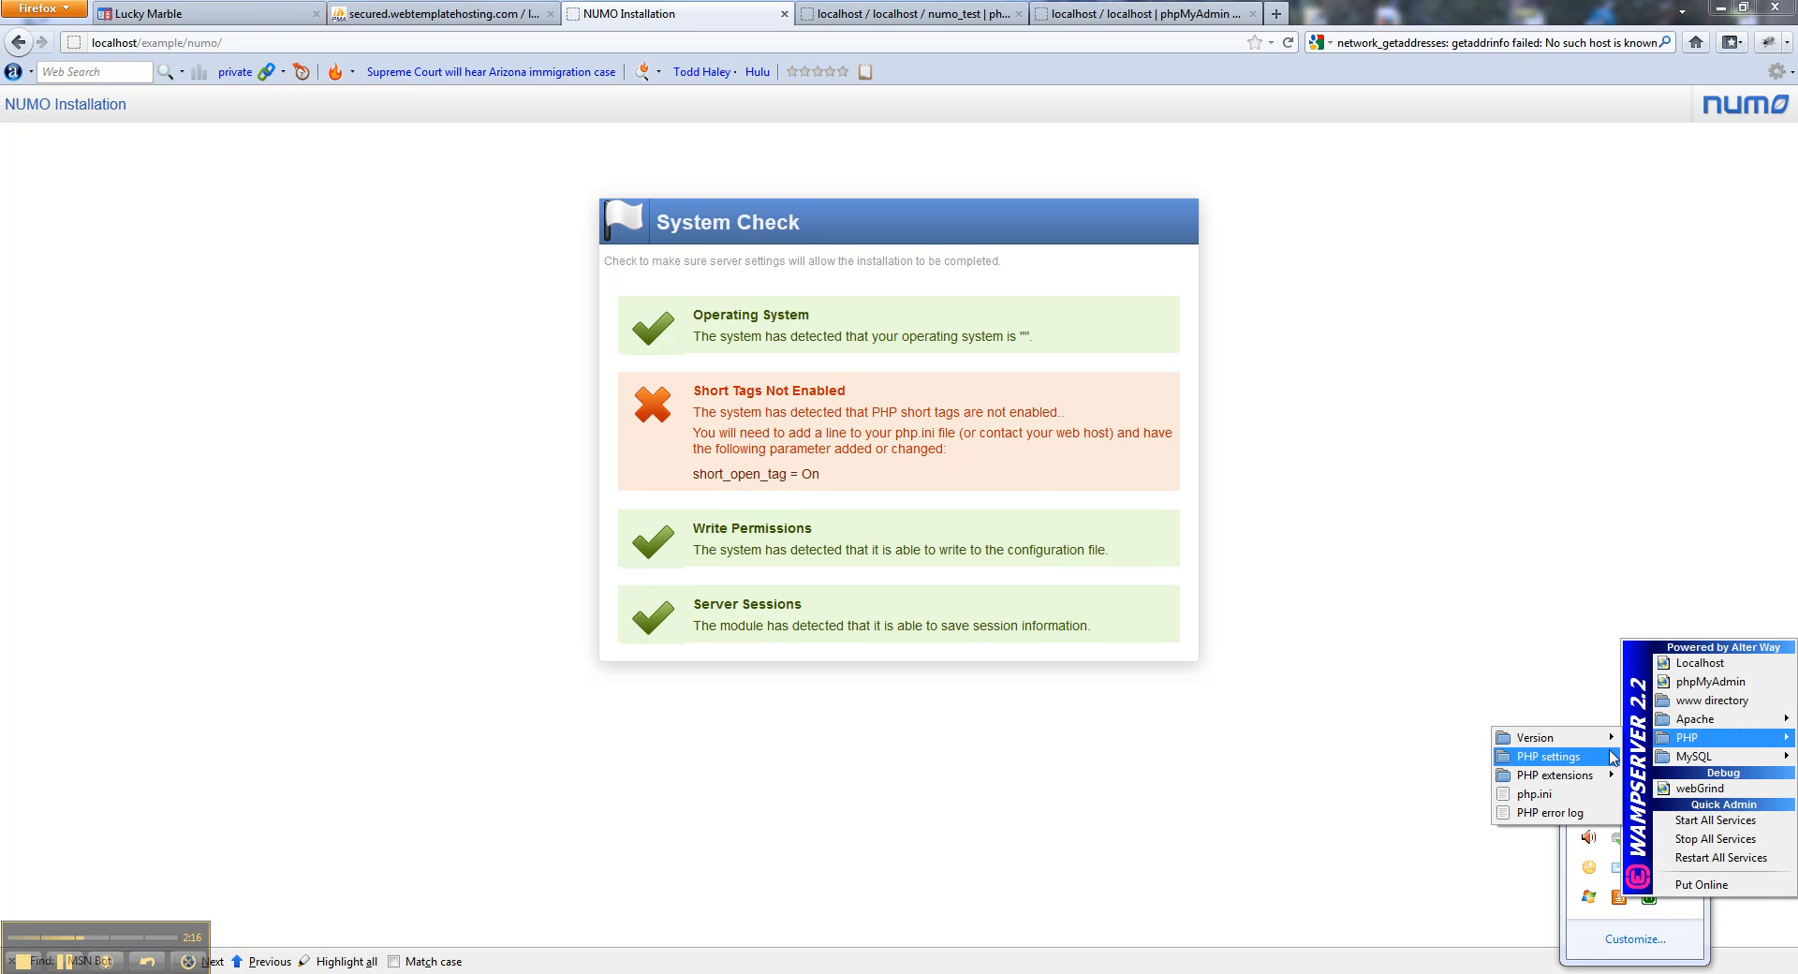
pyautogui.moveTo(1608, 758)
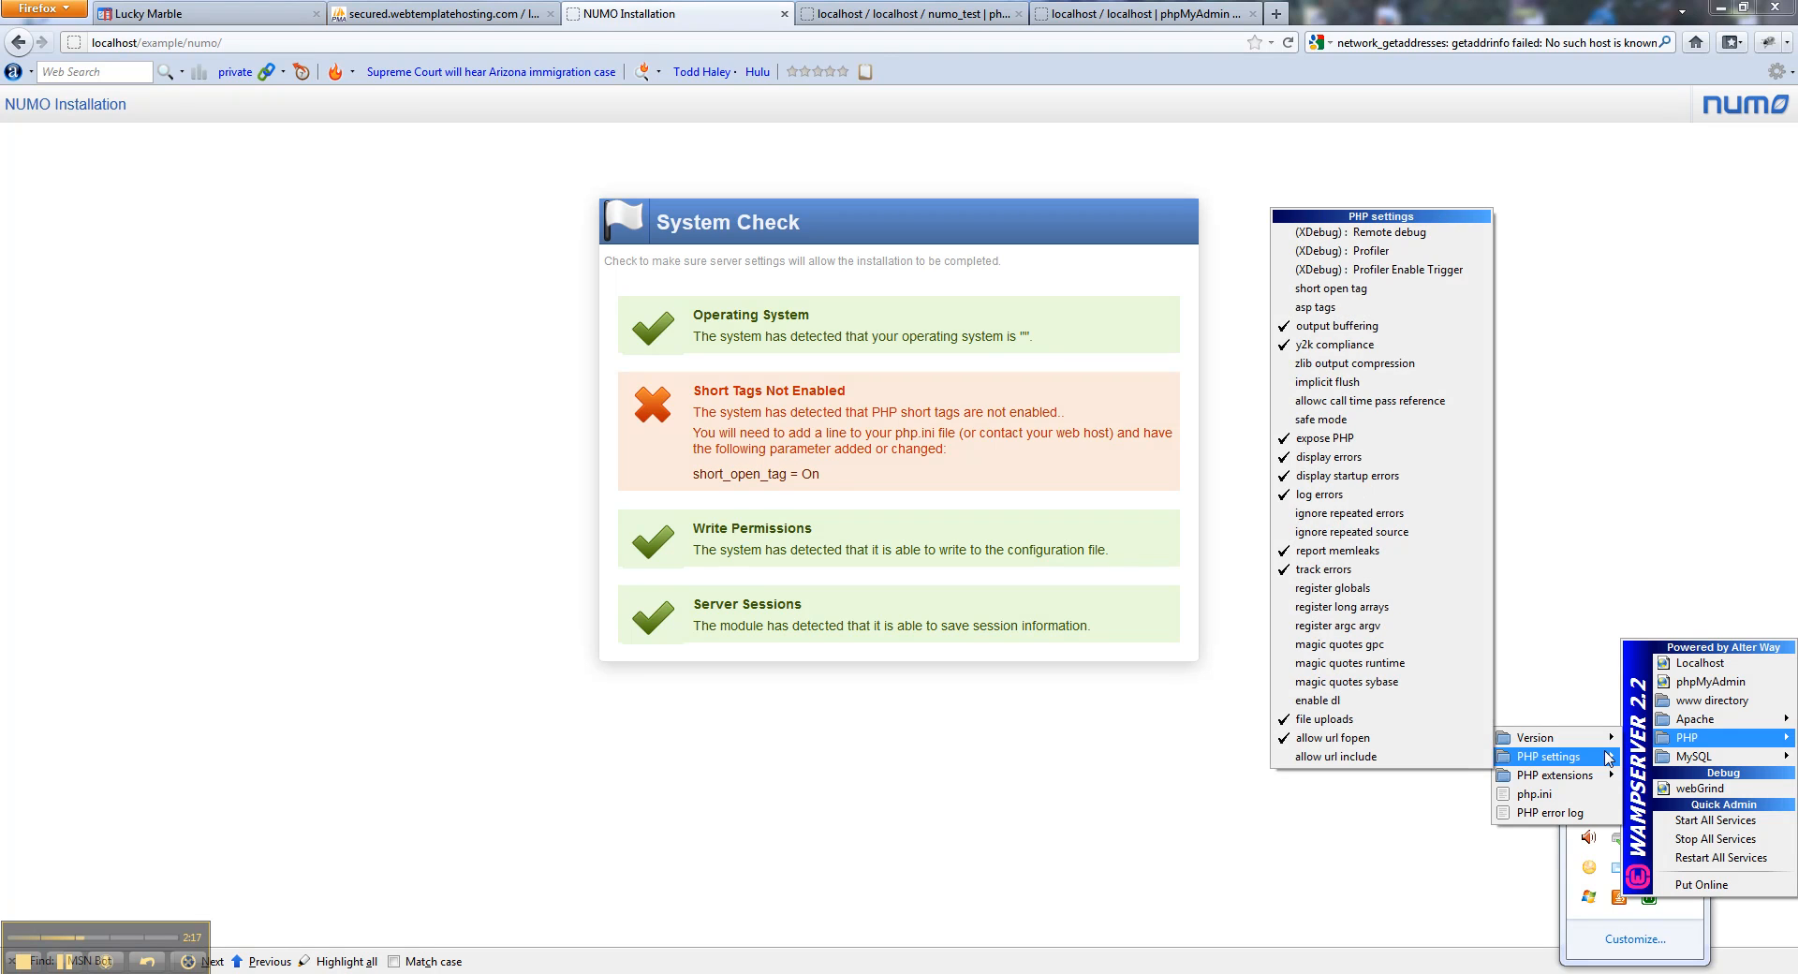
pyautogui.click(1308, 290)
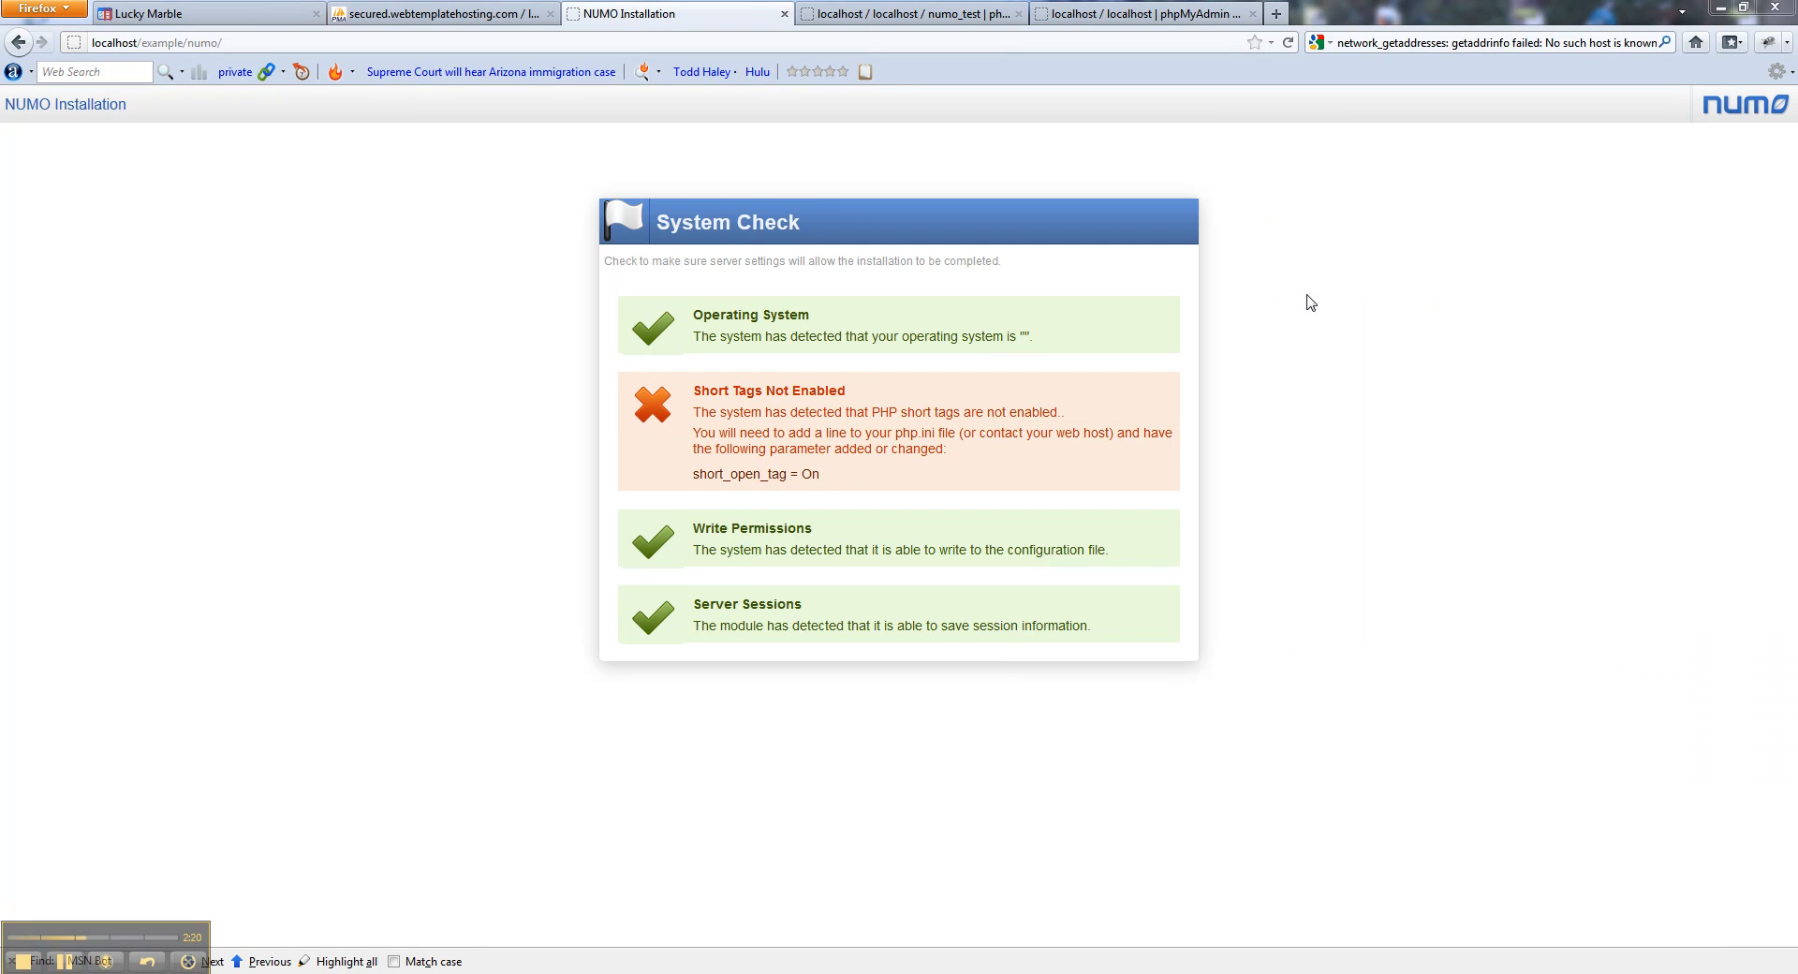
pyautogui.click(1287, 42)
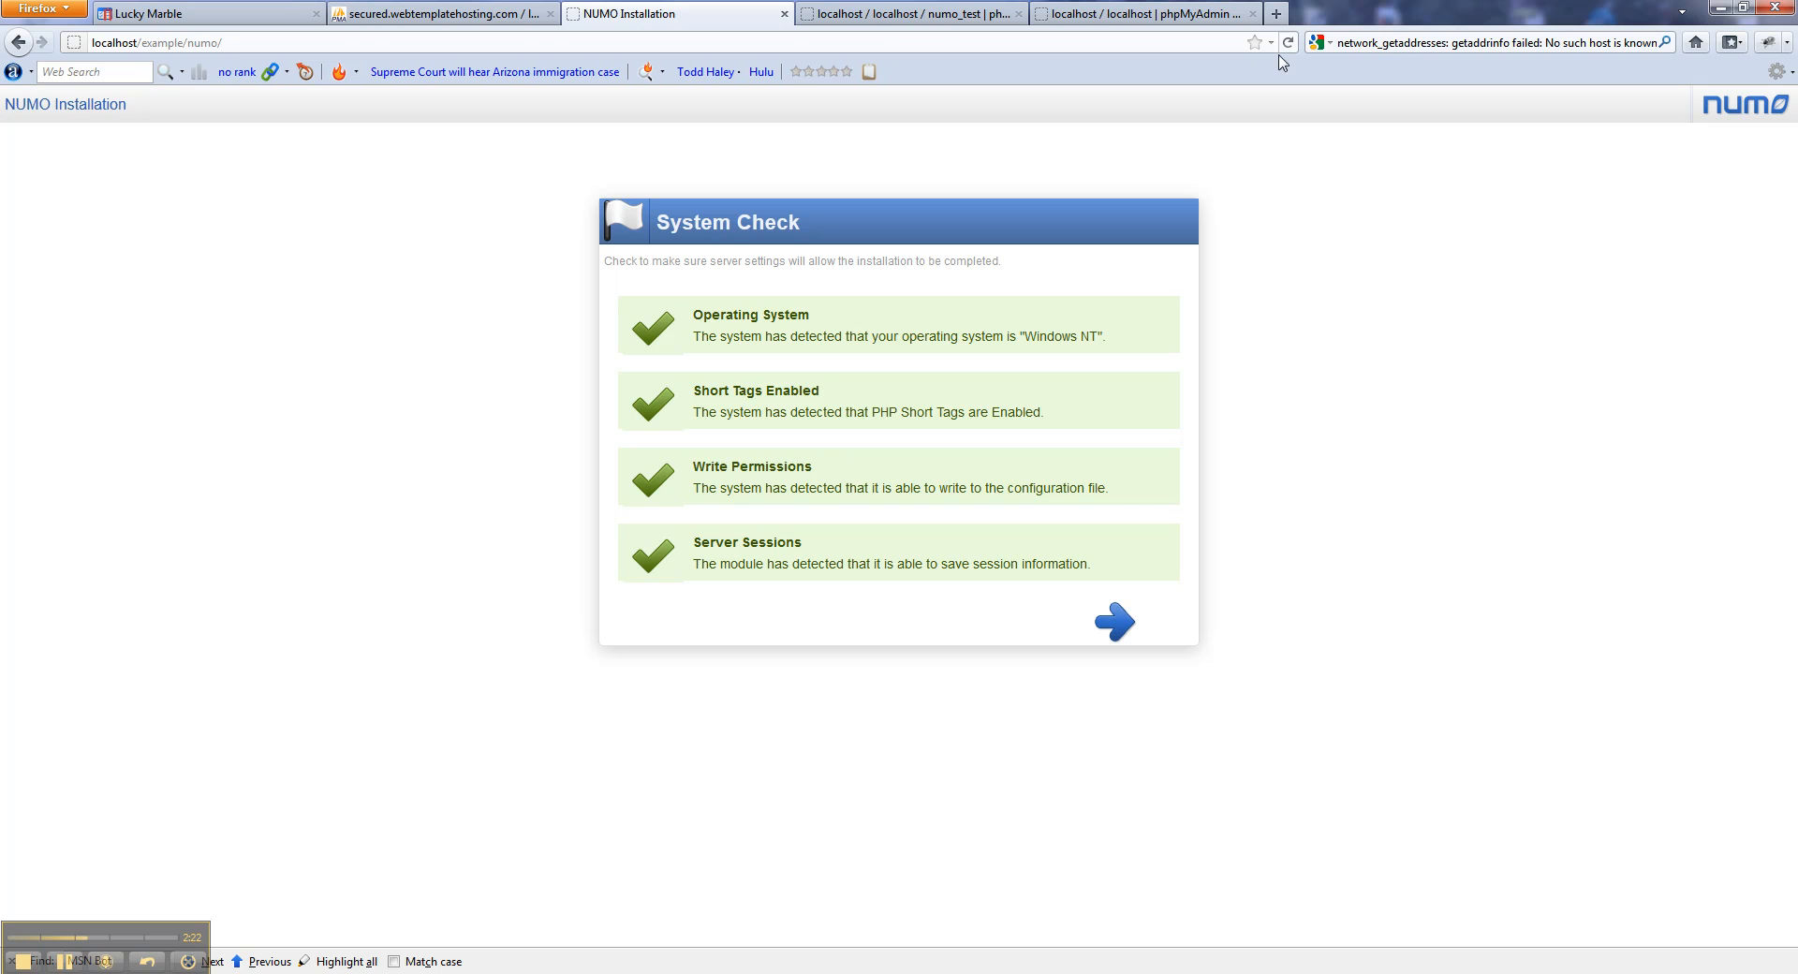
# Enable php_curl from WampServer's PHP extensions menu.
pyautogui.click(1635, 970)
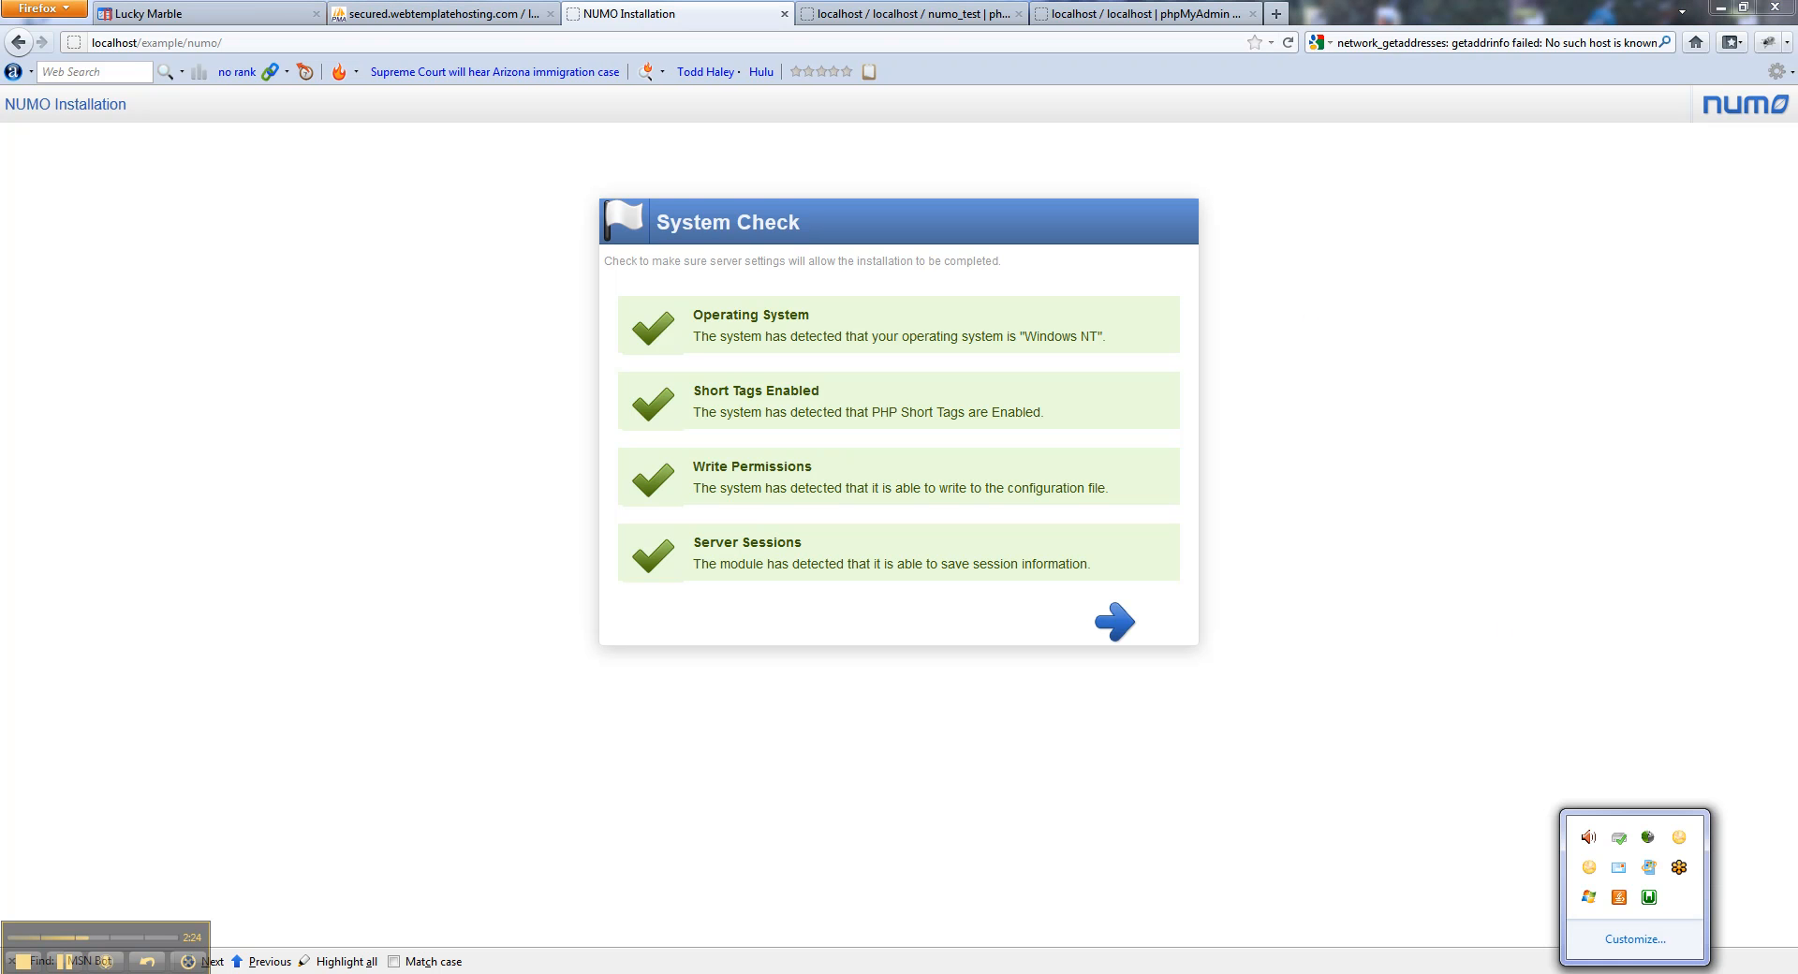
pyautogui.click(1648, 899)
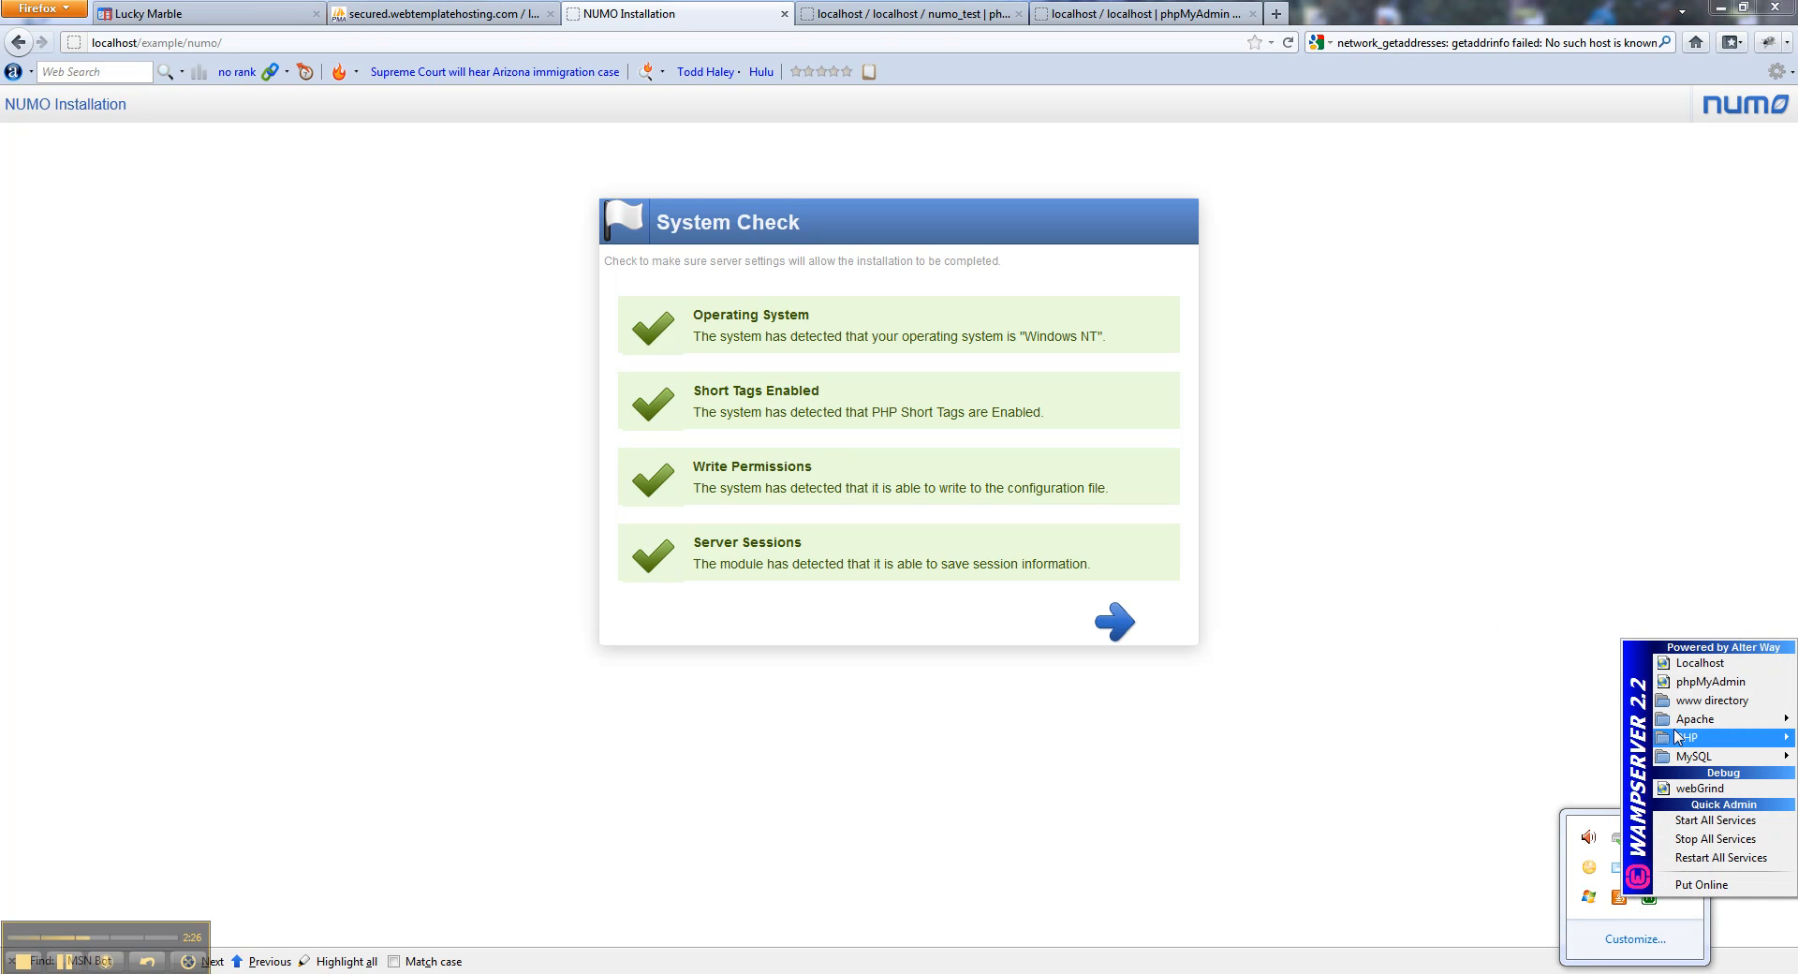
pyautogui.moveTo(1678, 745)
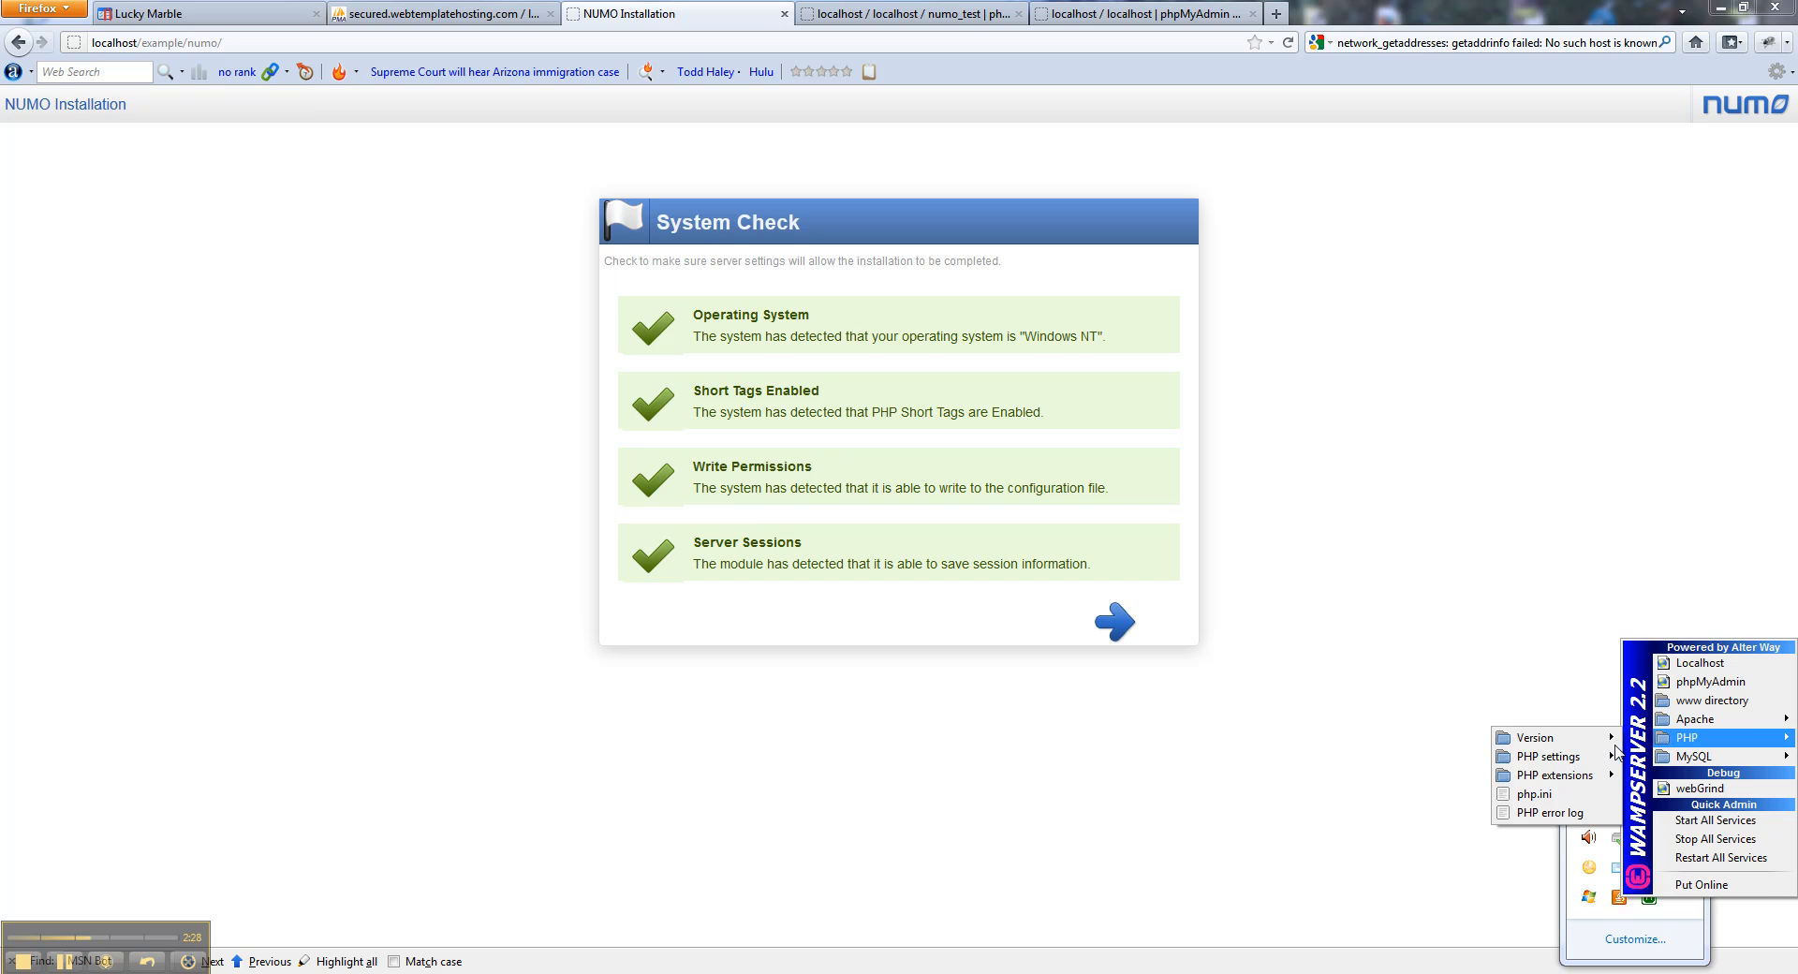
pyautogui.moveTo(1592, 776)
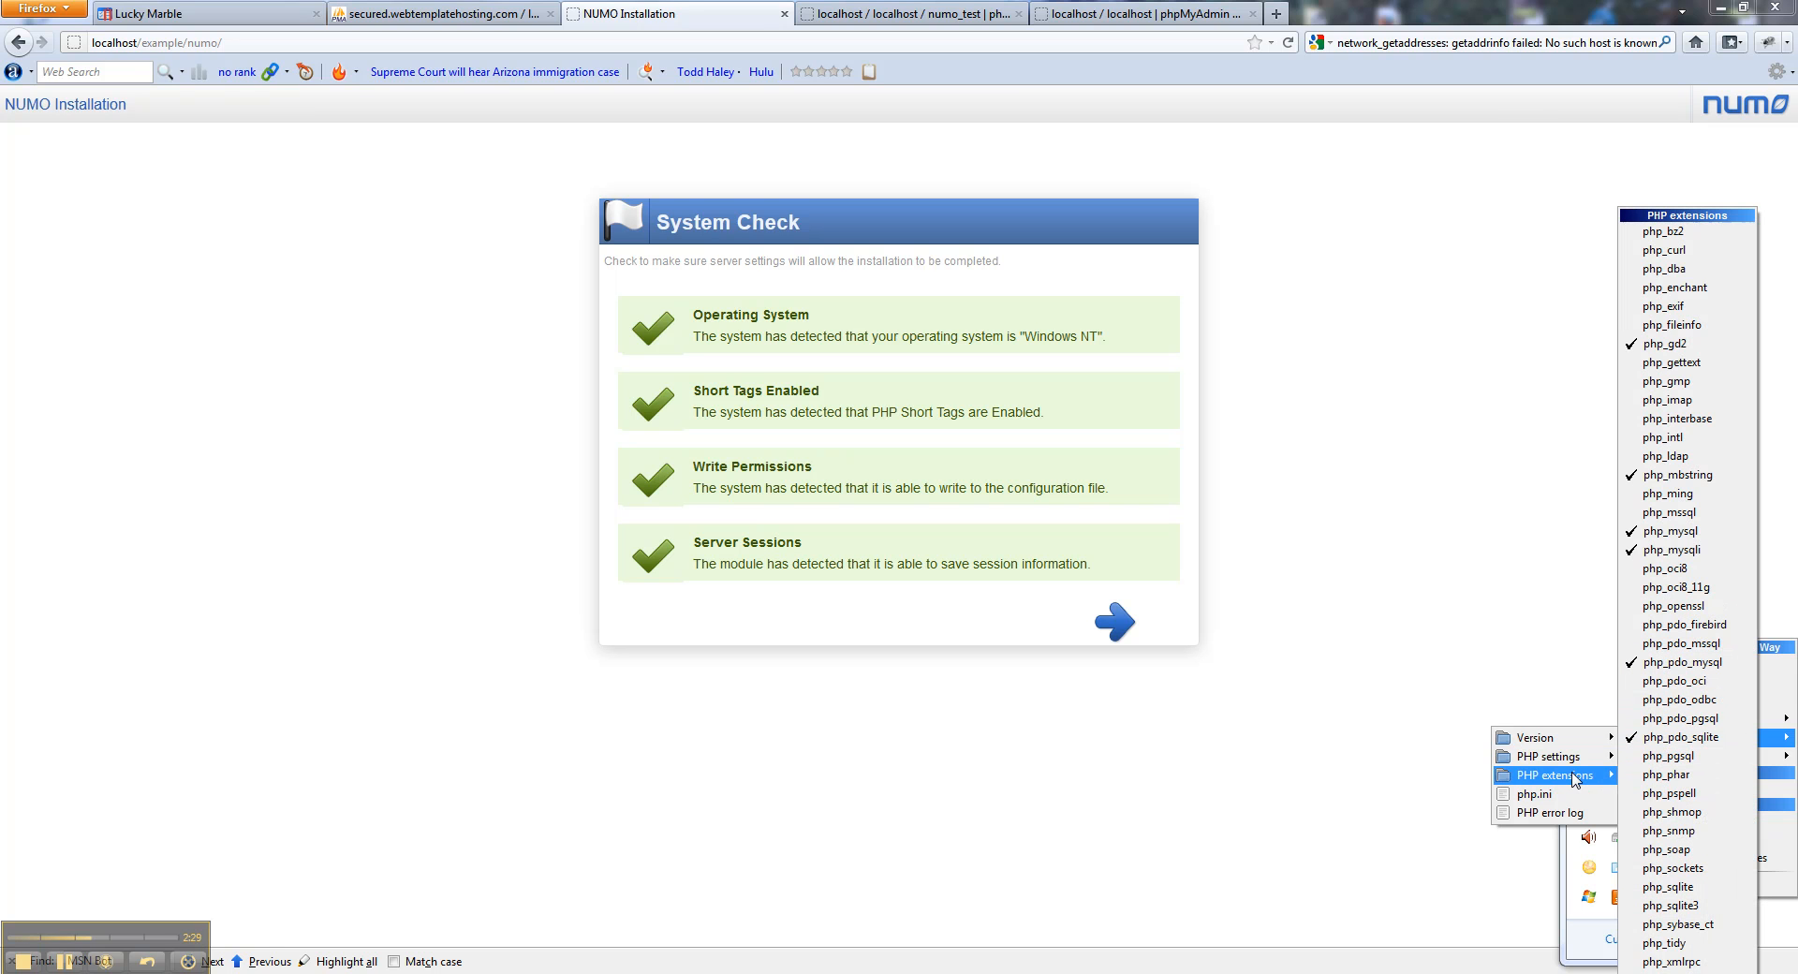
pyautogui.click(1671, 252)
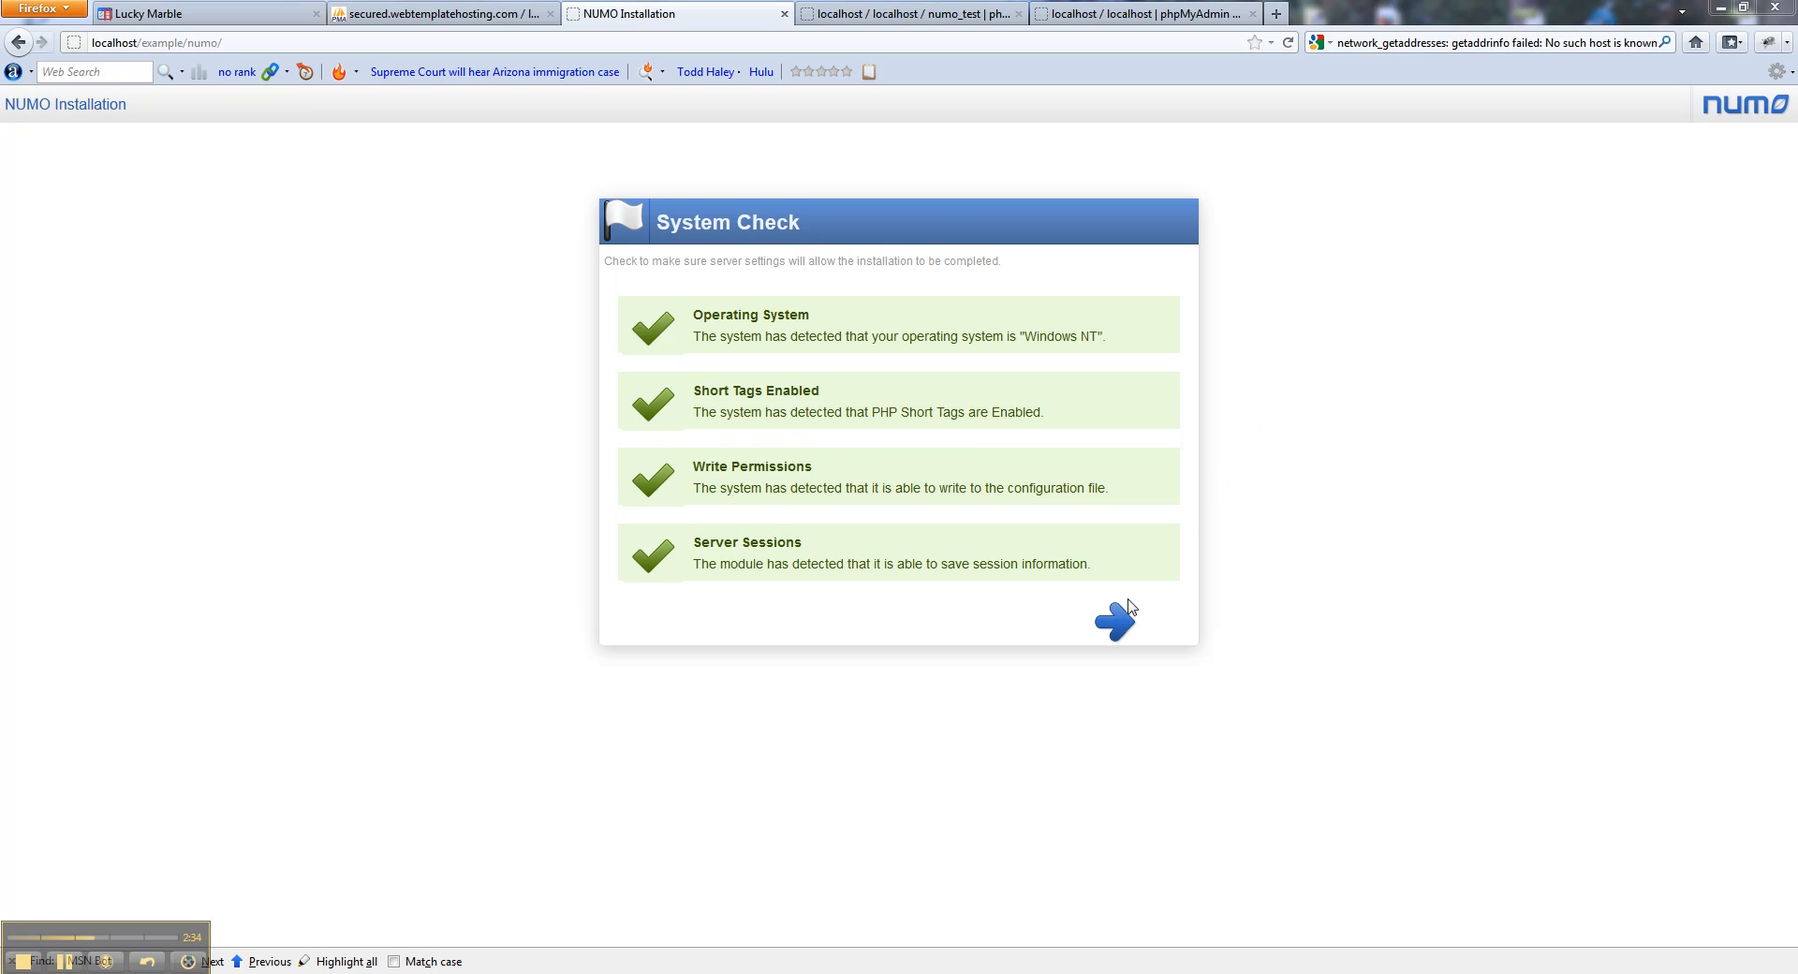
# Continue past the System Check to the product key fields, then switch to the localhost page.
pyautogui.click(1115, 622)
pyautogui.click(913, 345)
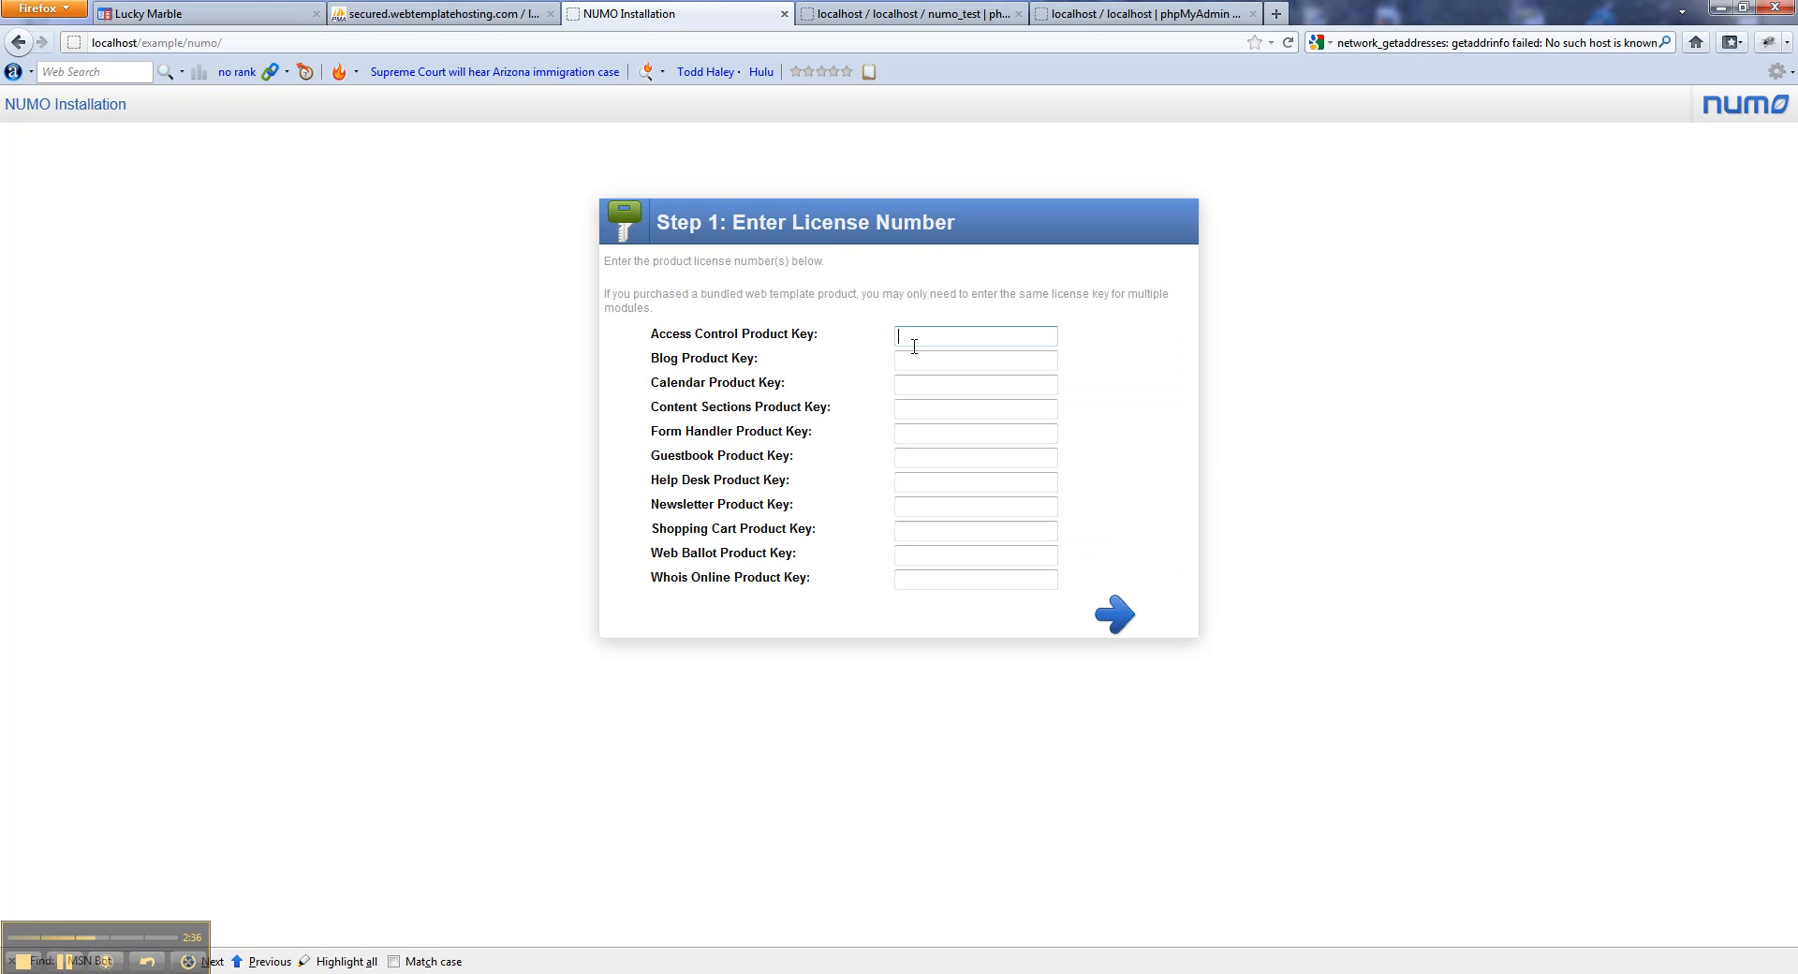
pyautogui.click(74, 955)
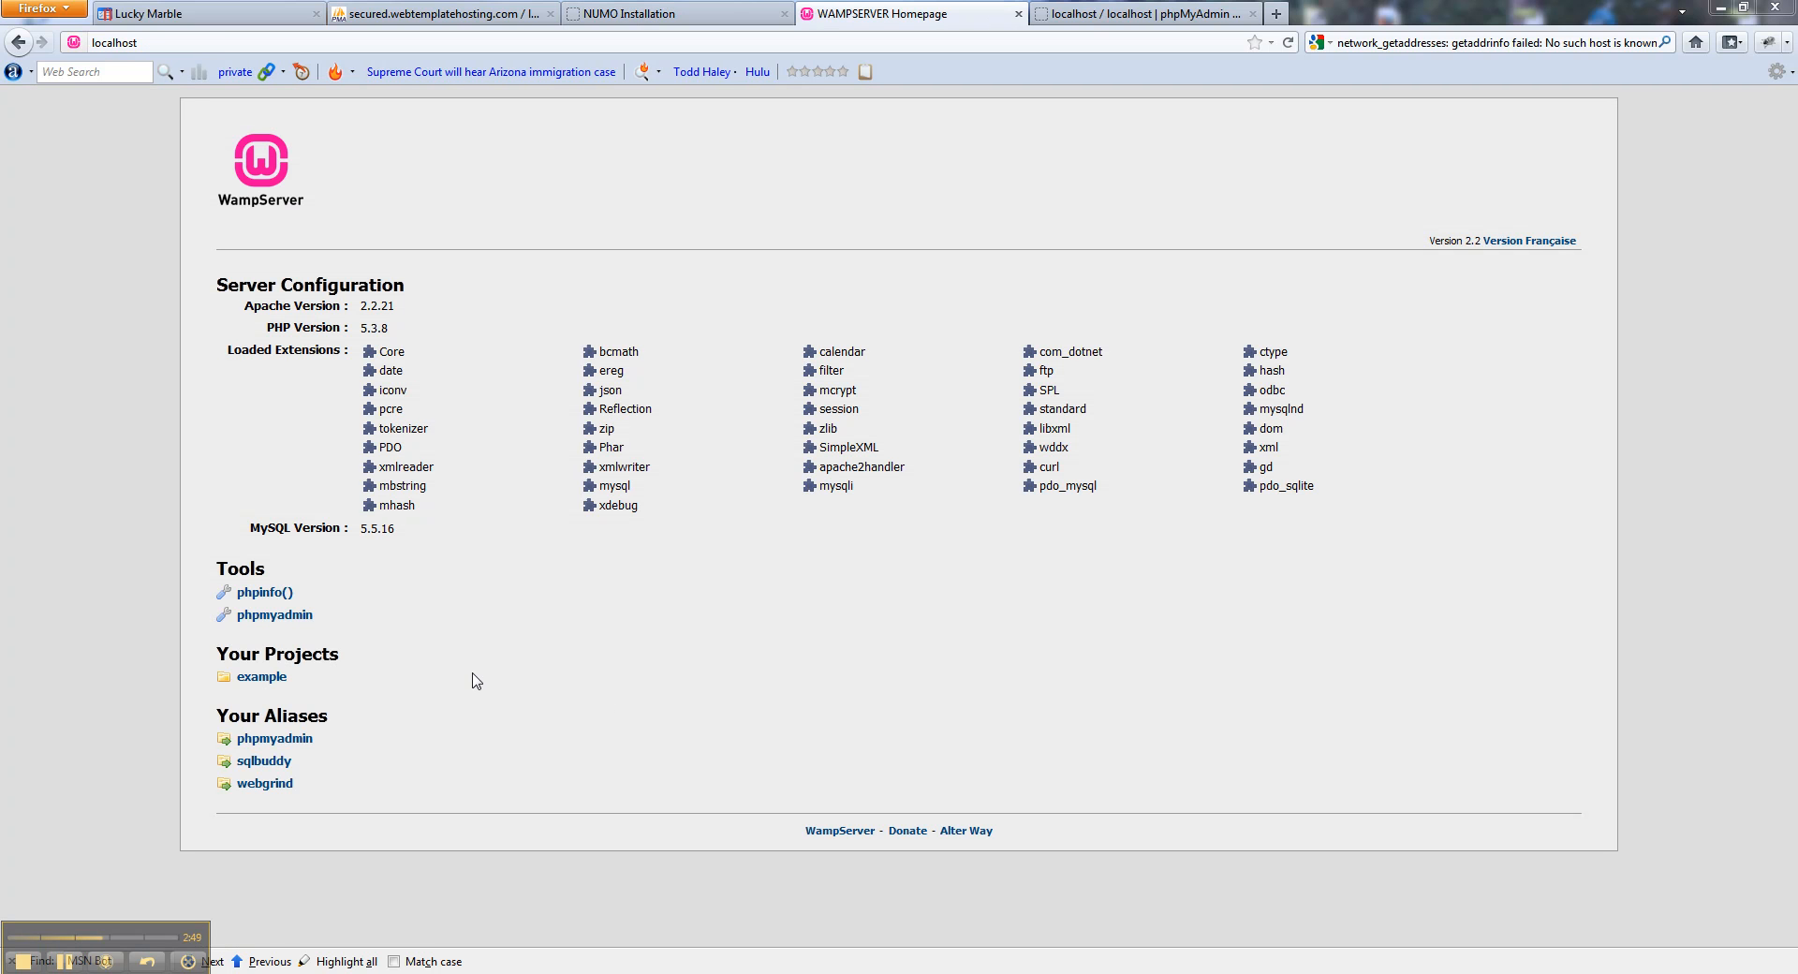
# Create the numo_test database in phpMyAdmin's Databases tab, then view the user accounts.
pyautogui.click(298, 620)
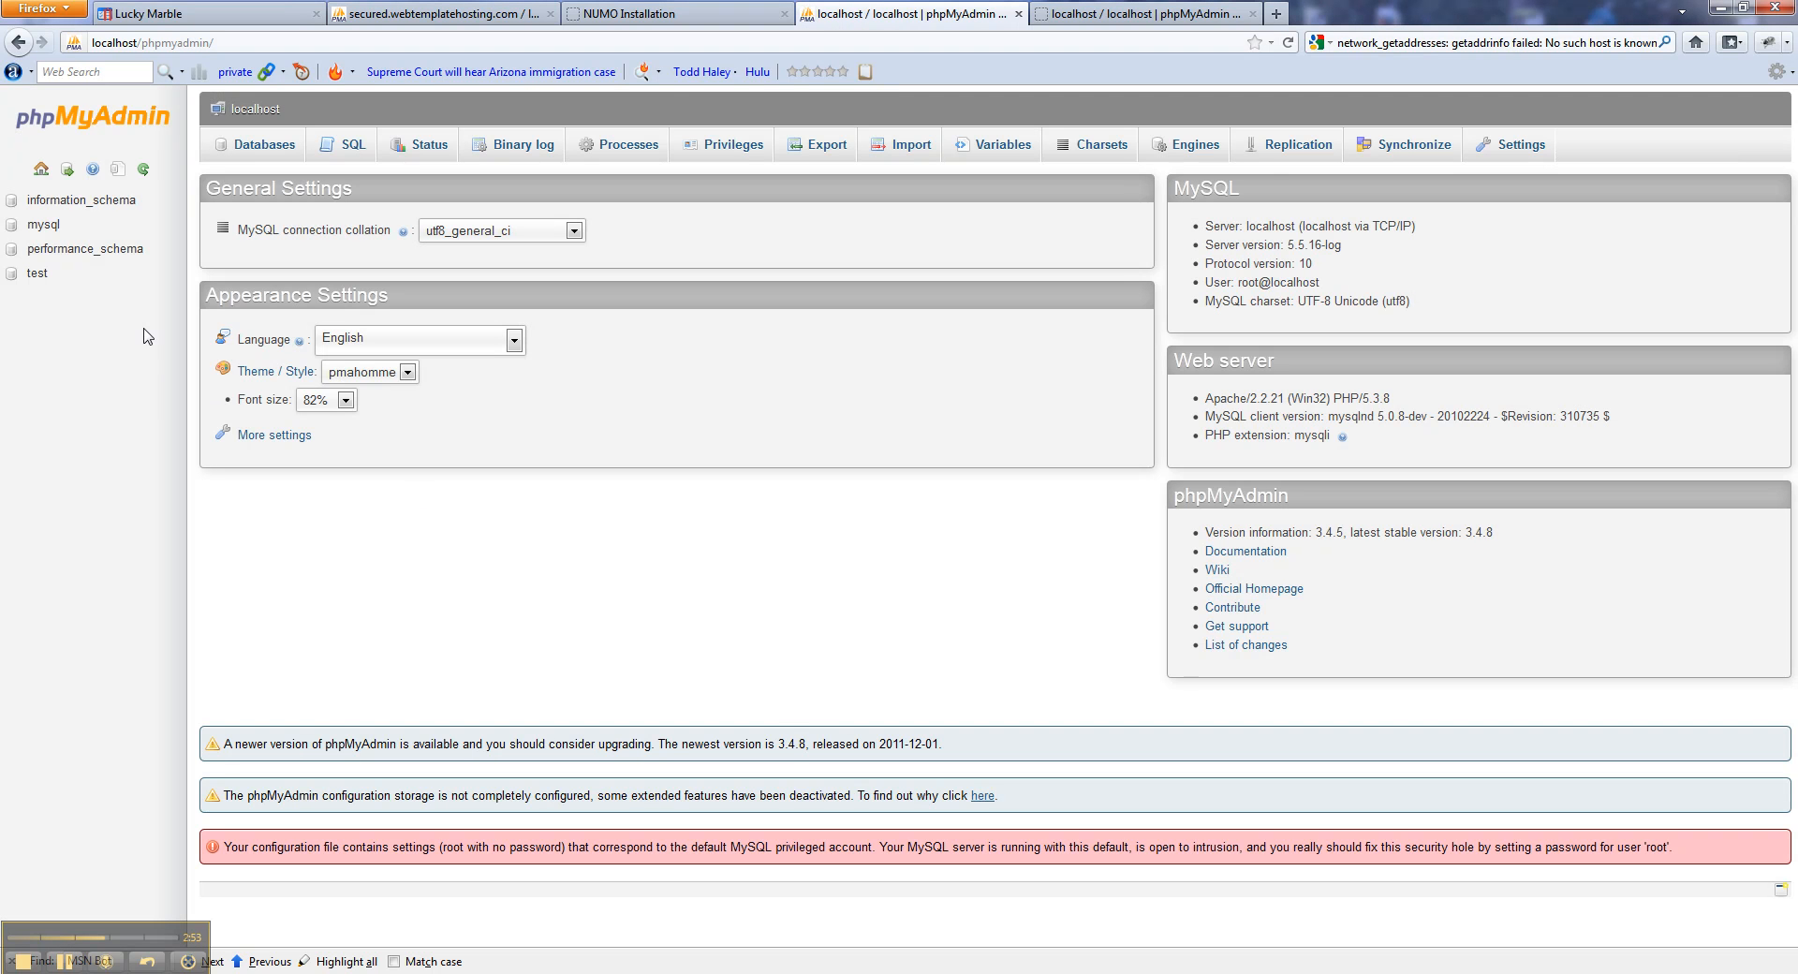
pyautogui.click(260, 152)
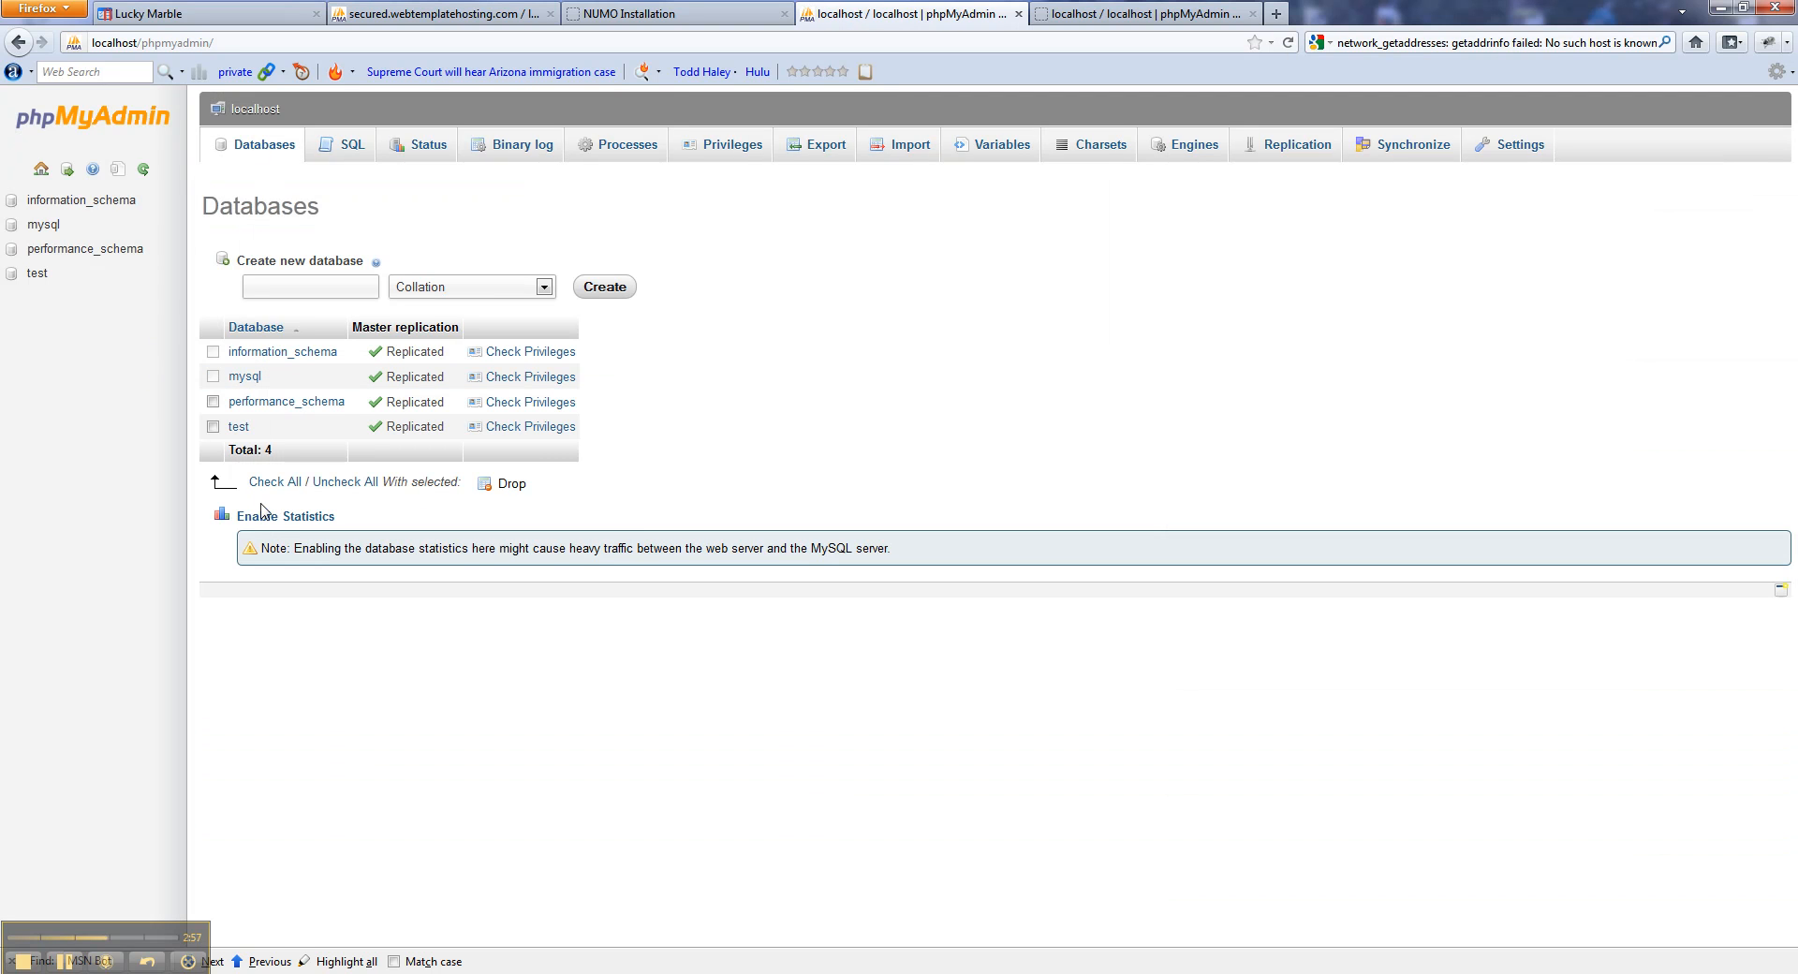
pyautogui.click(301, 279)
pyautogui.write('numo_test')
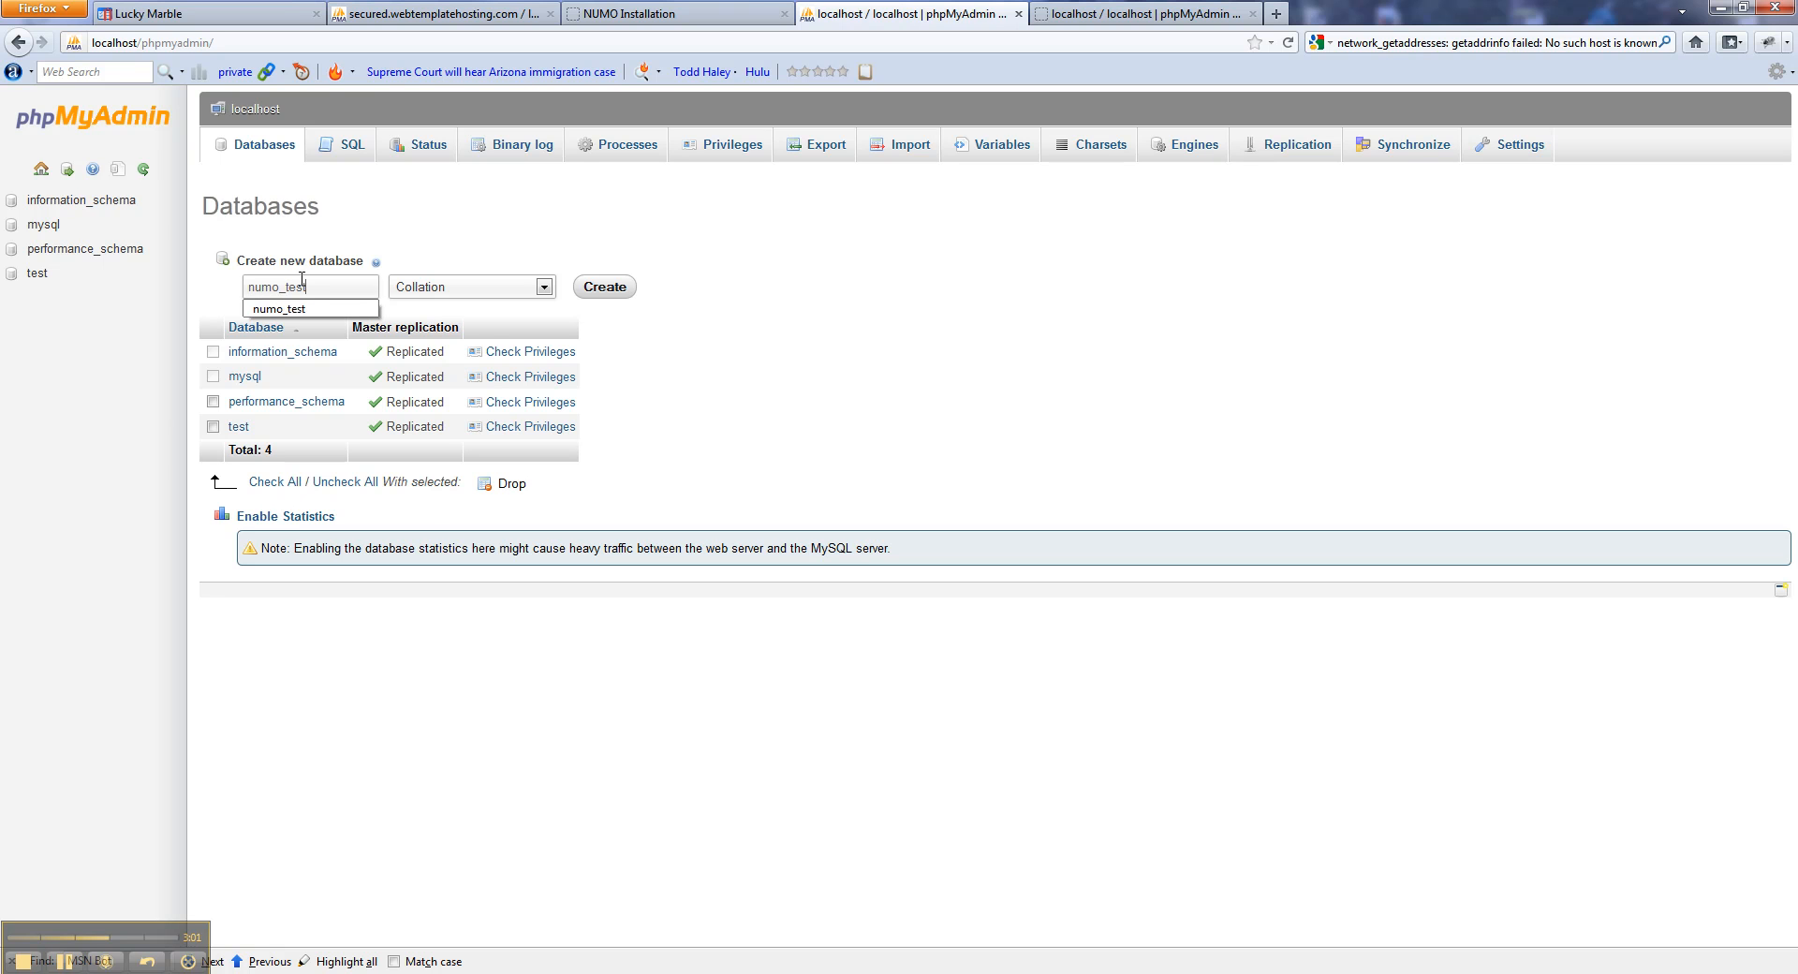
pyautogui.click(631, 294)
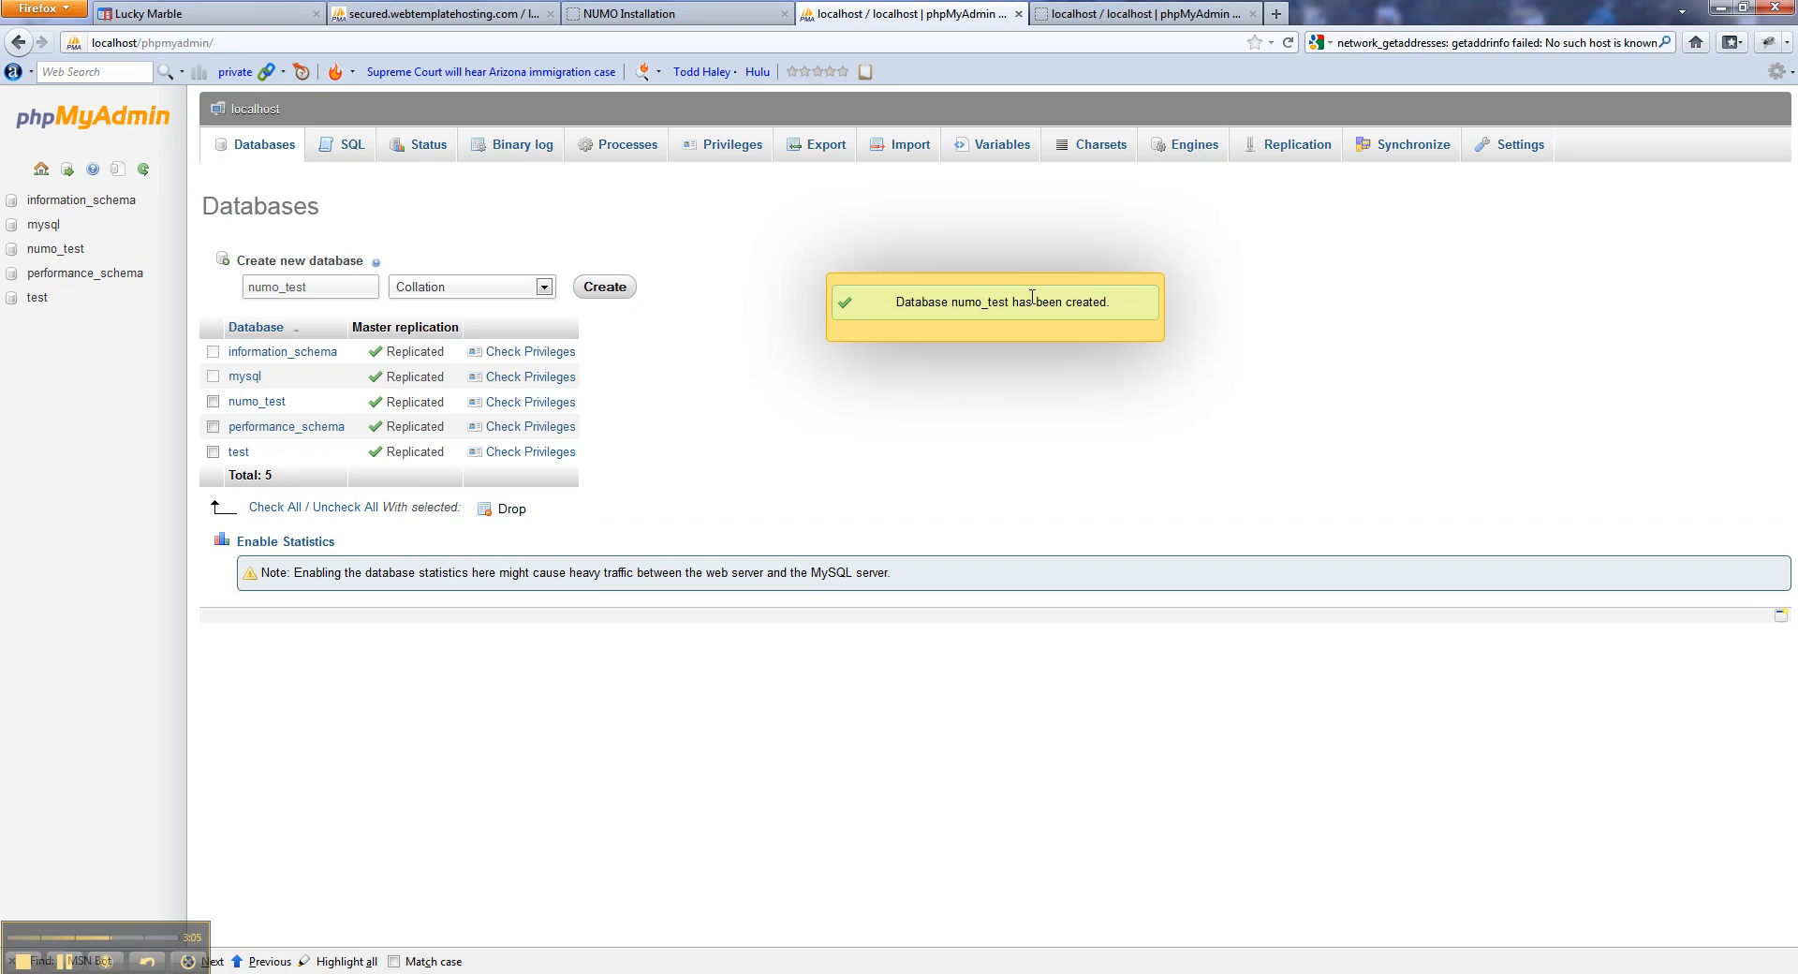
pyautogui.click(720, 157)
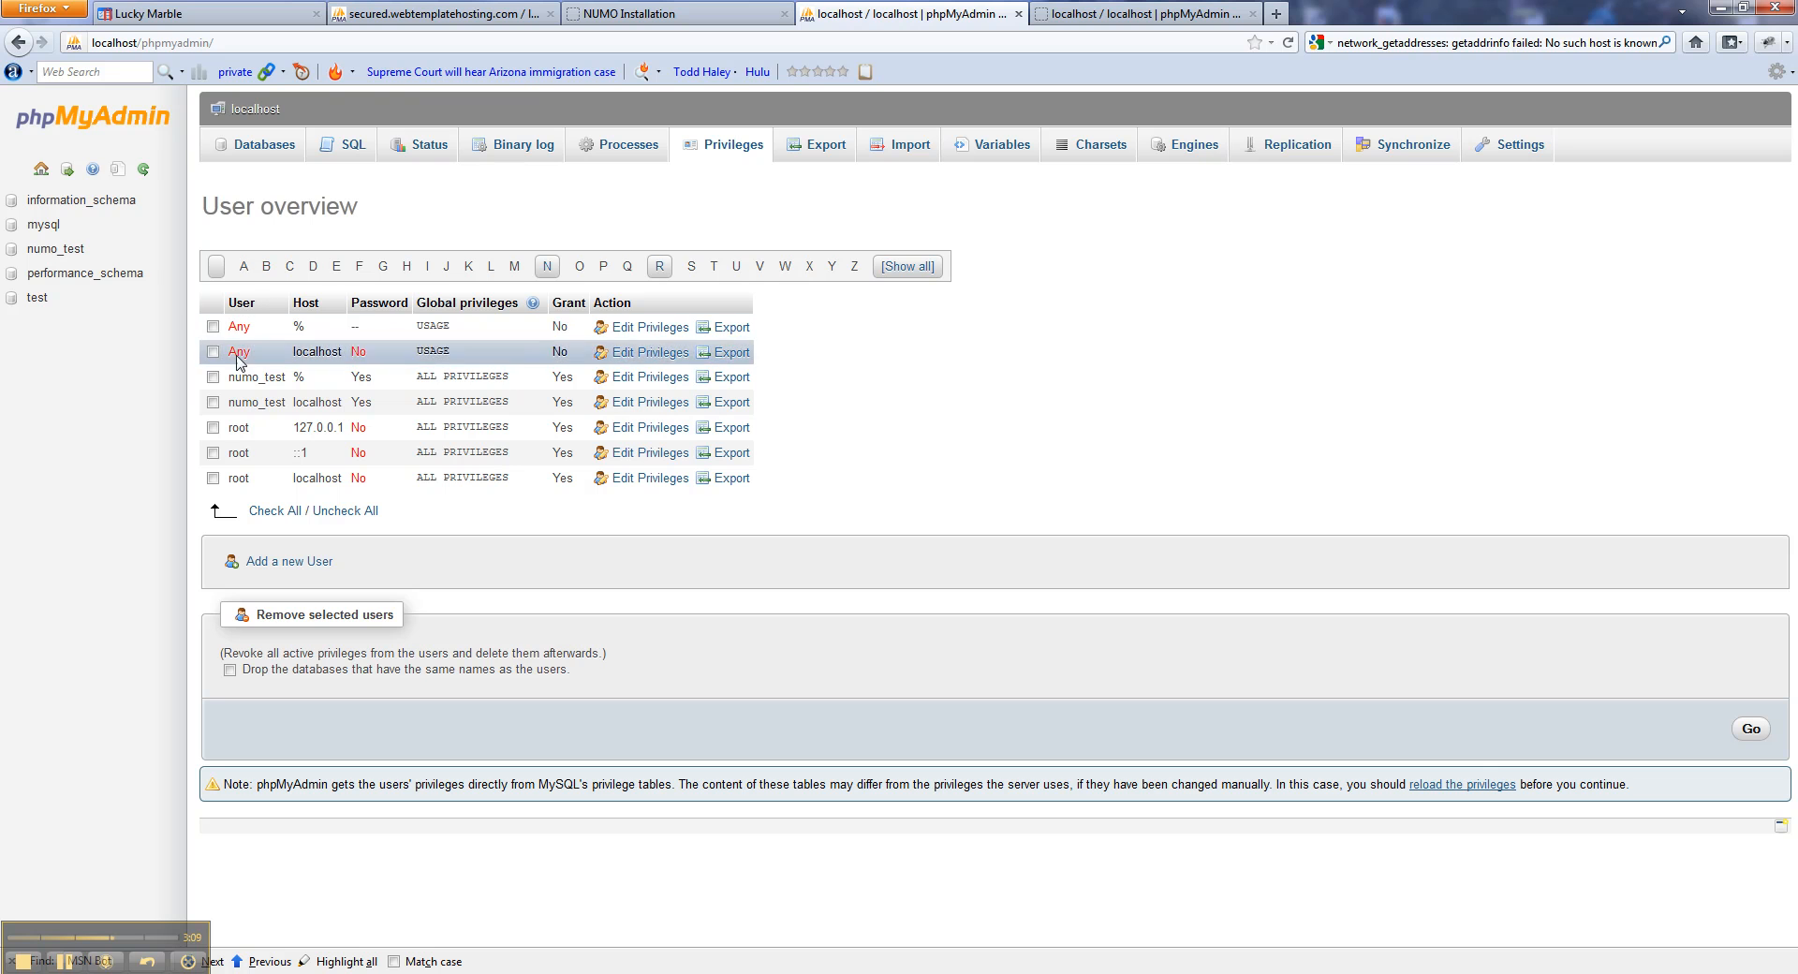
# Delete the numo_test users for any host and localhost, then begin adding a new user.
pyautogui.click(212, 378)
pyautogui.click(213, 403)
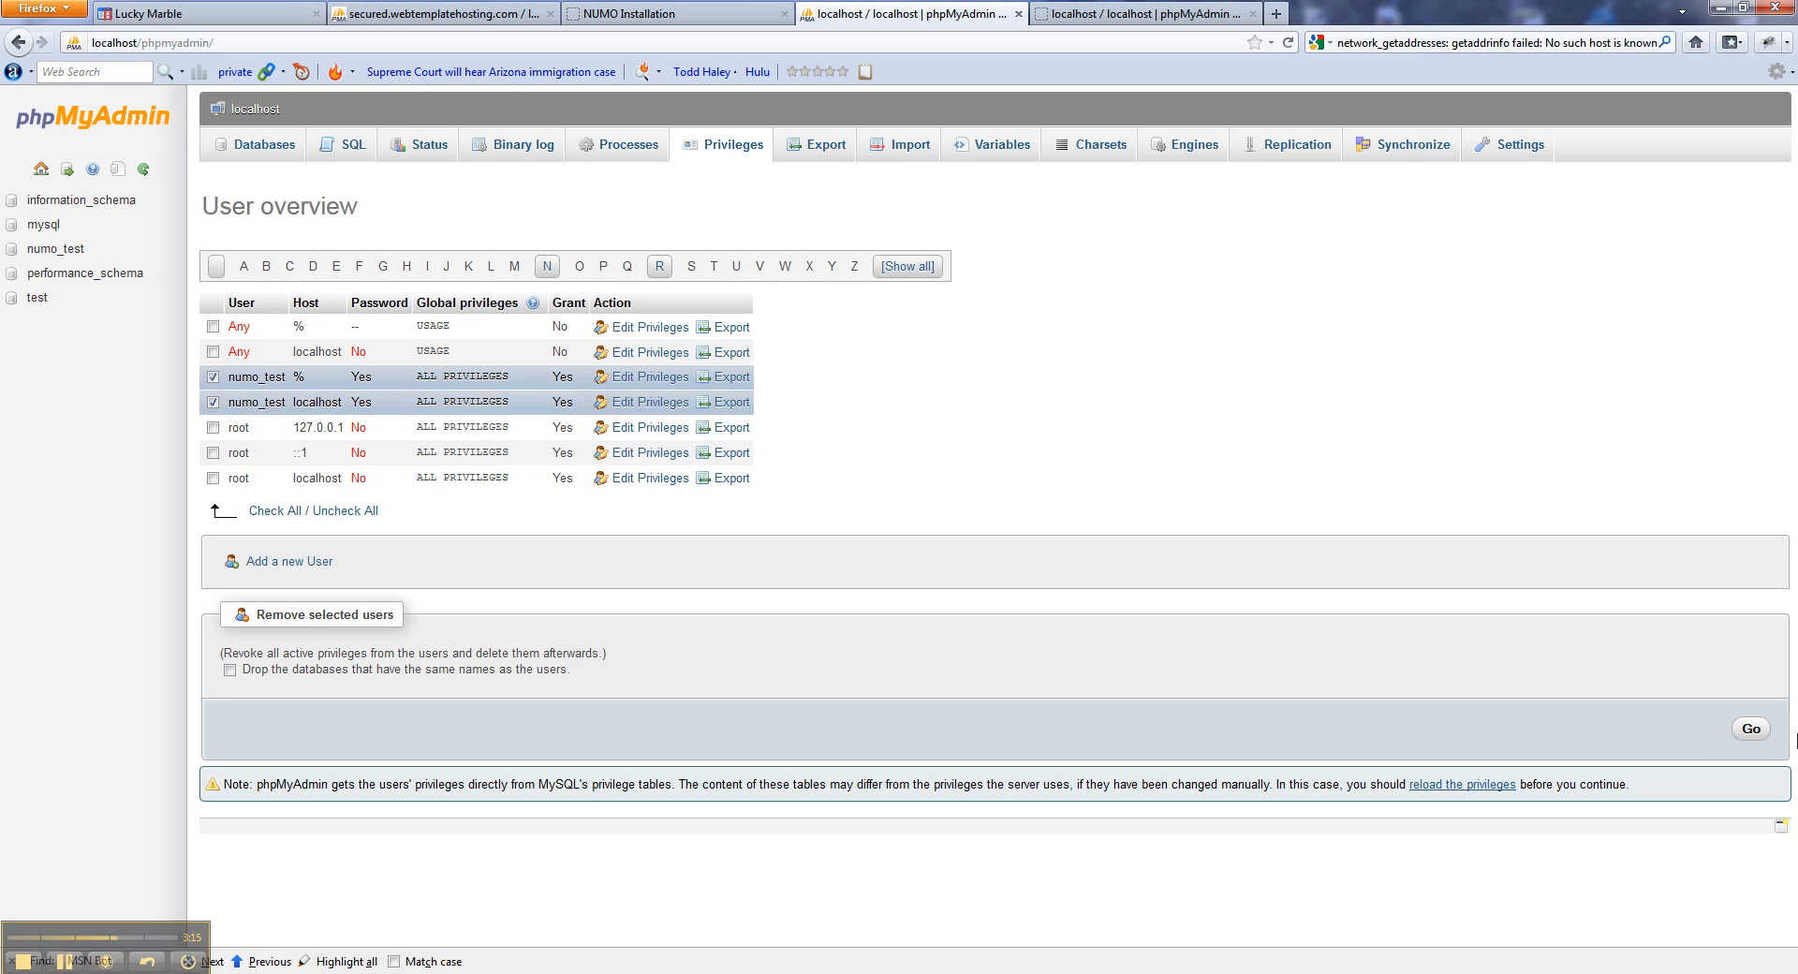
pyautogui.click(1747, 734)
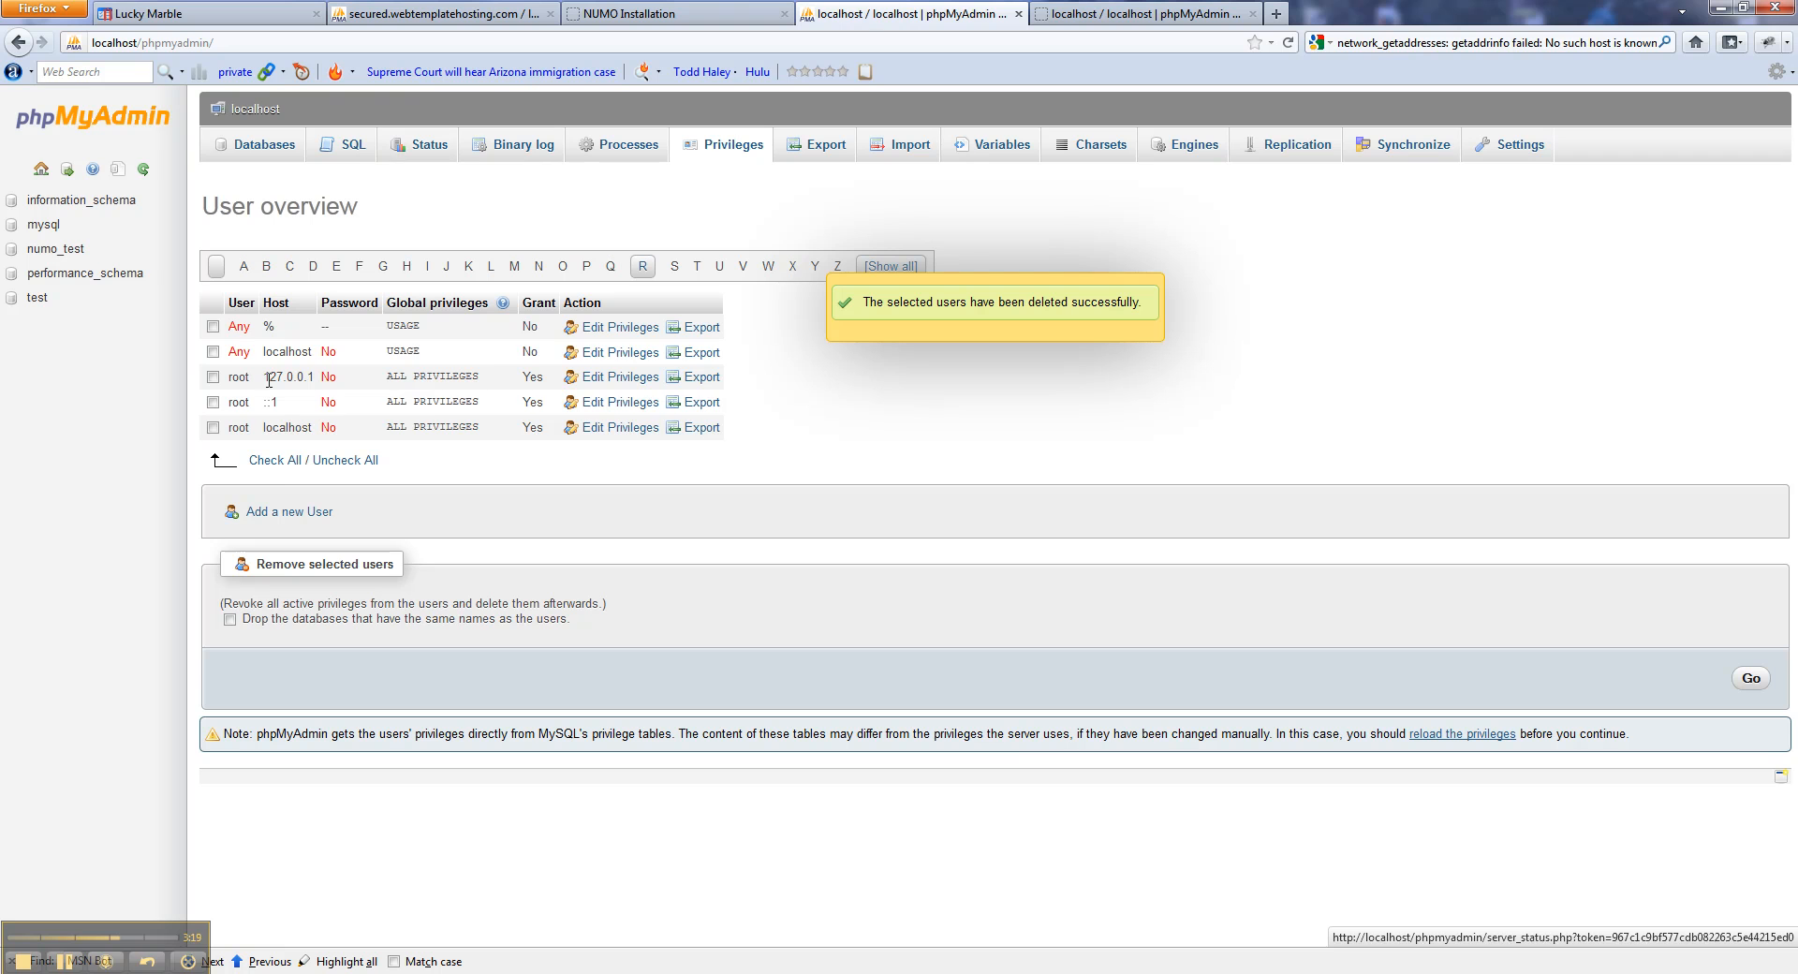
pyautogui.click(323, 521)
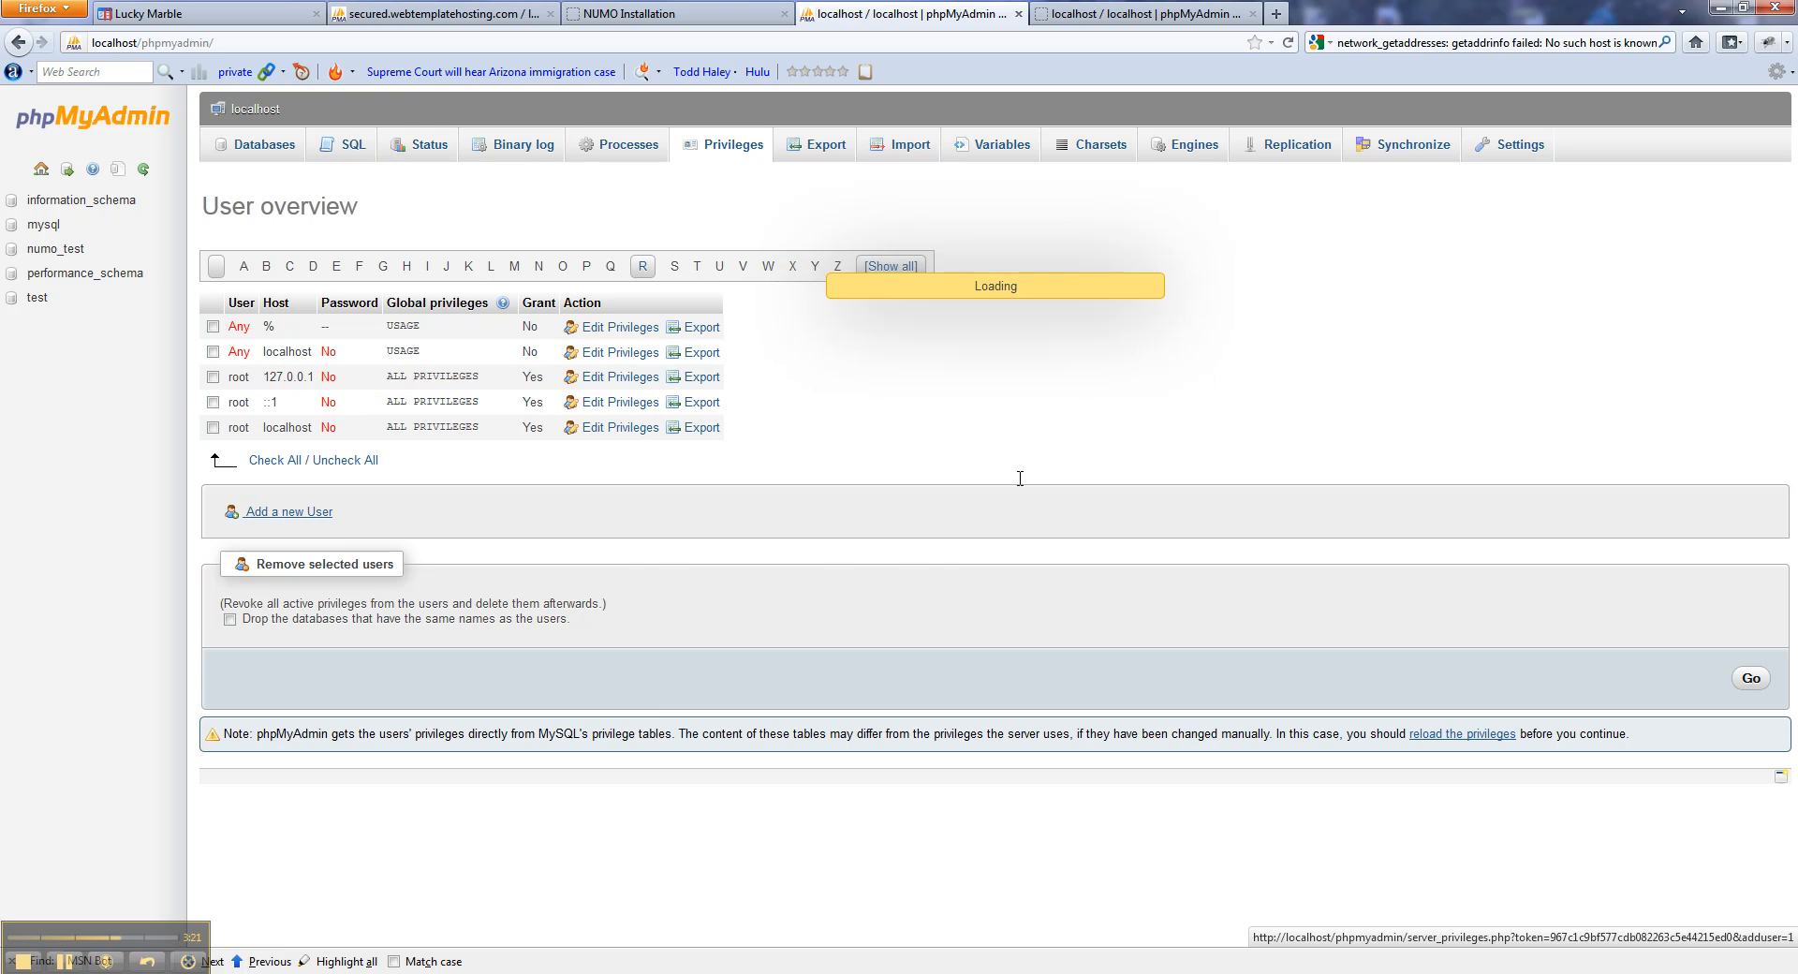
# Enter user name numo_test, restrict the host to Local, and fill in the password twice.
pyautogui.click(1002, 430)
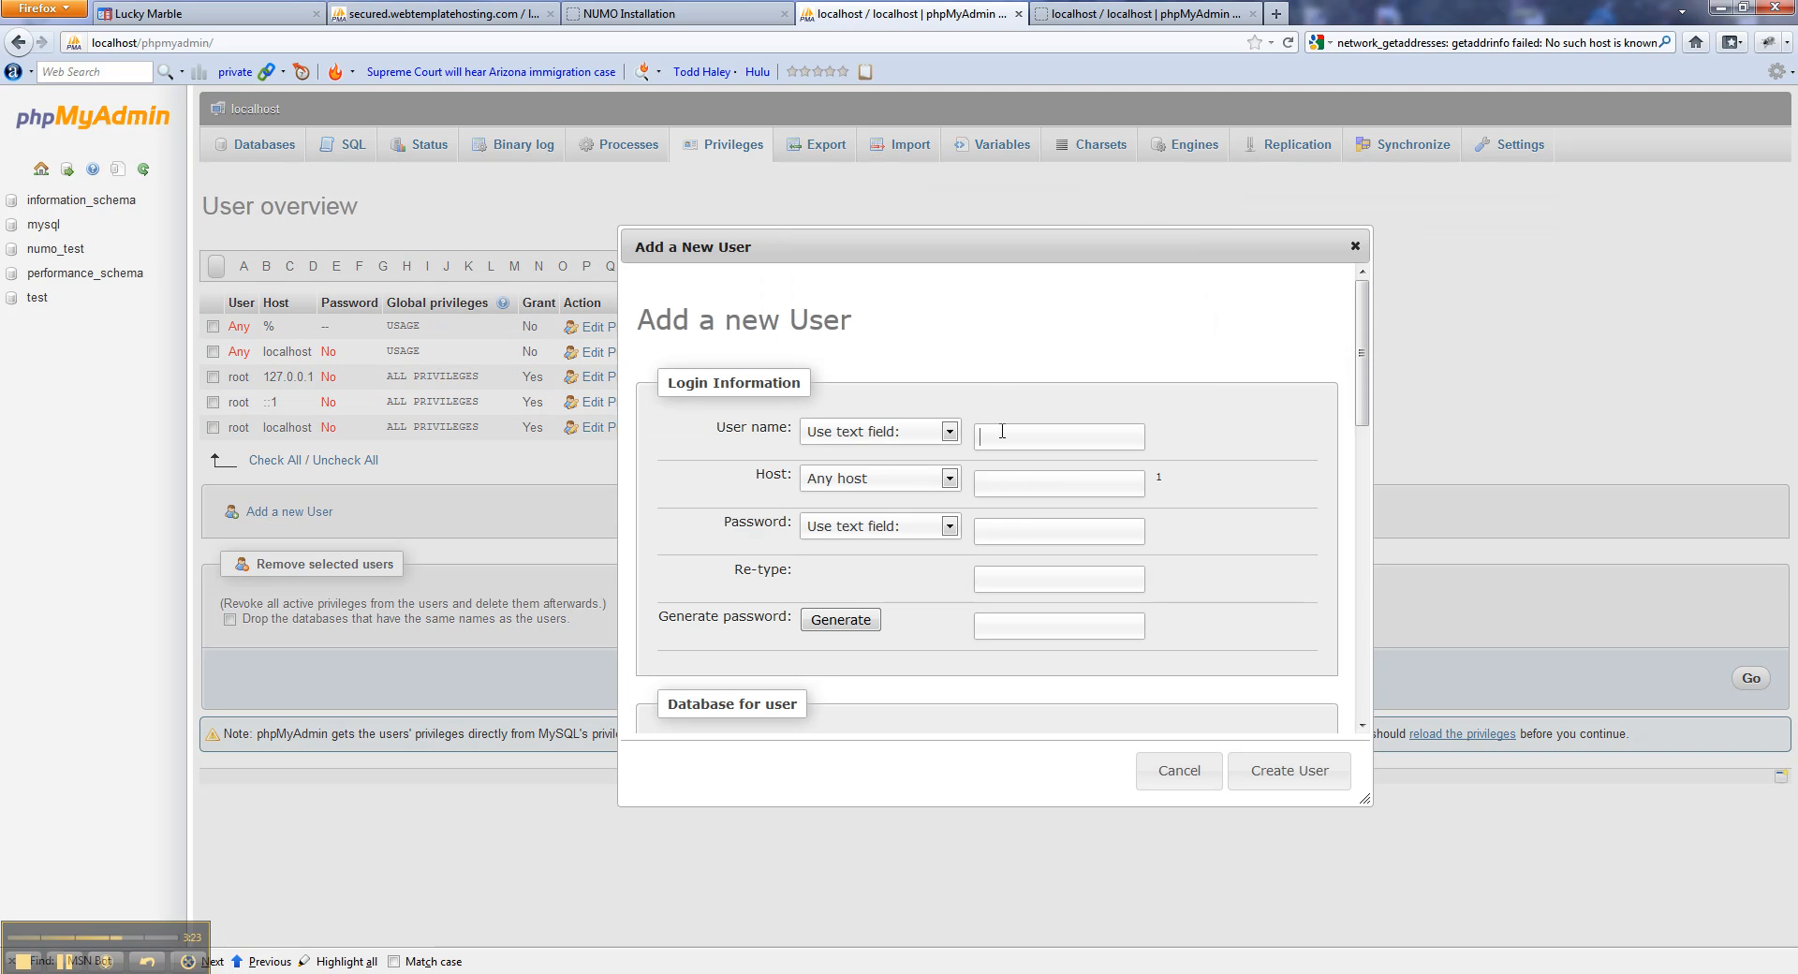
pyautogui.write('numo_t')
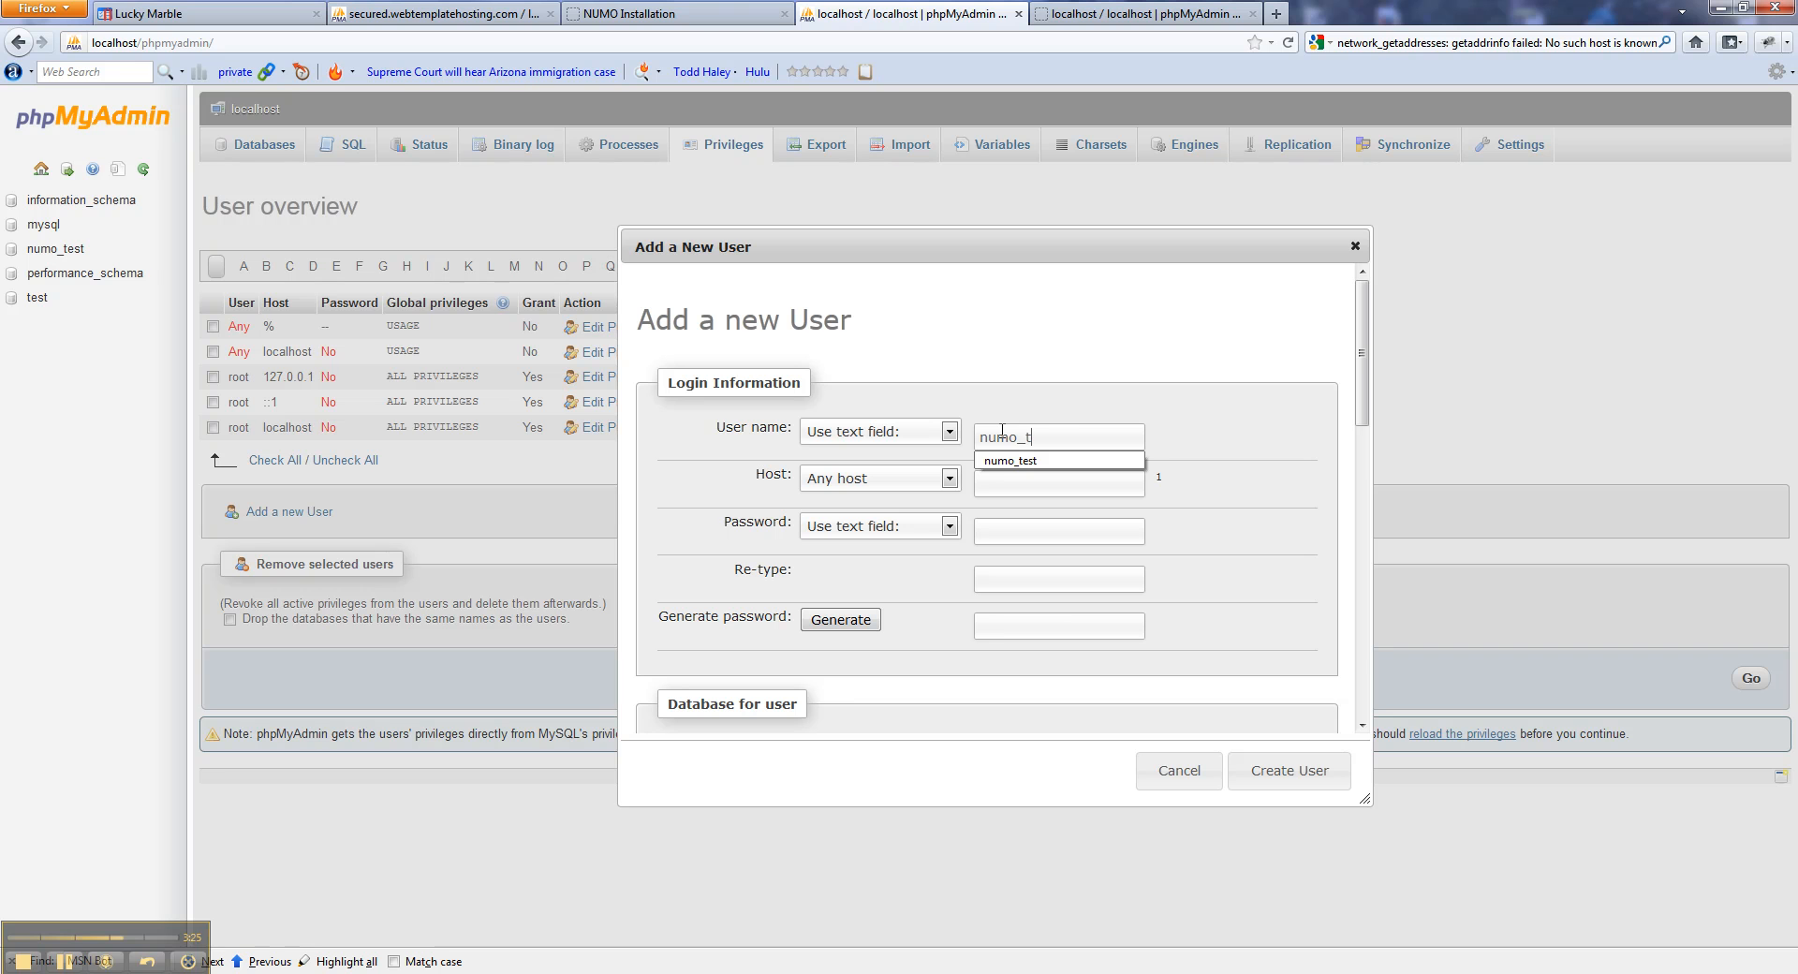
pyautogui.write('est')
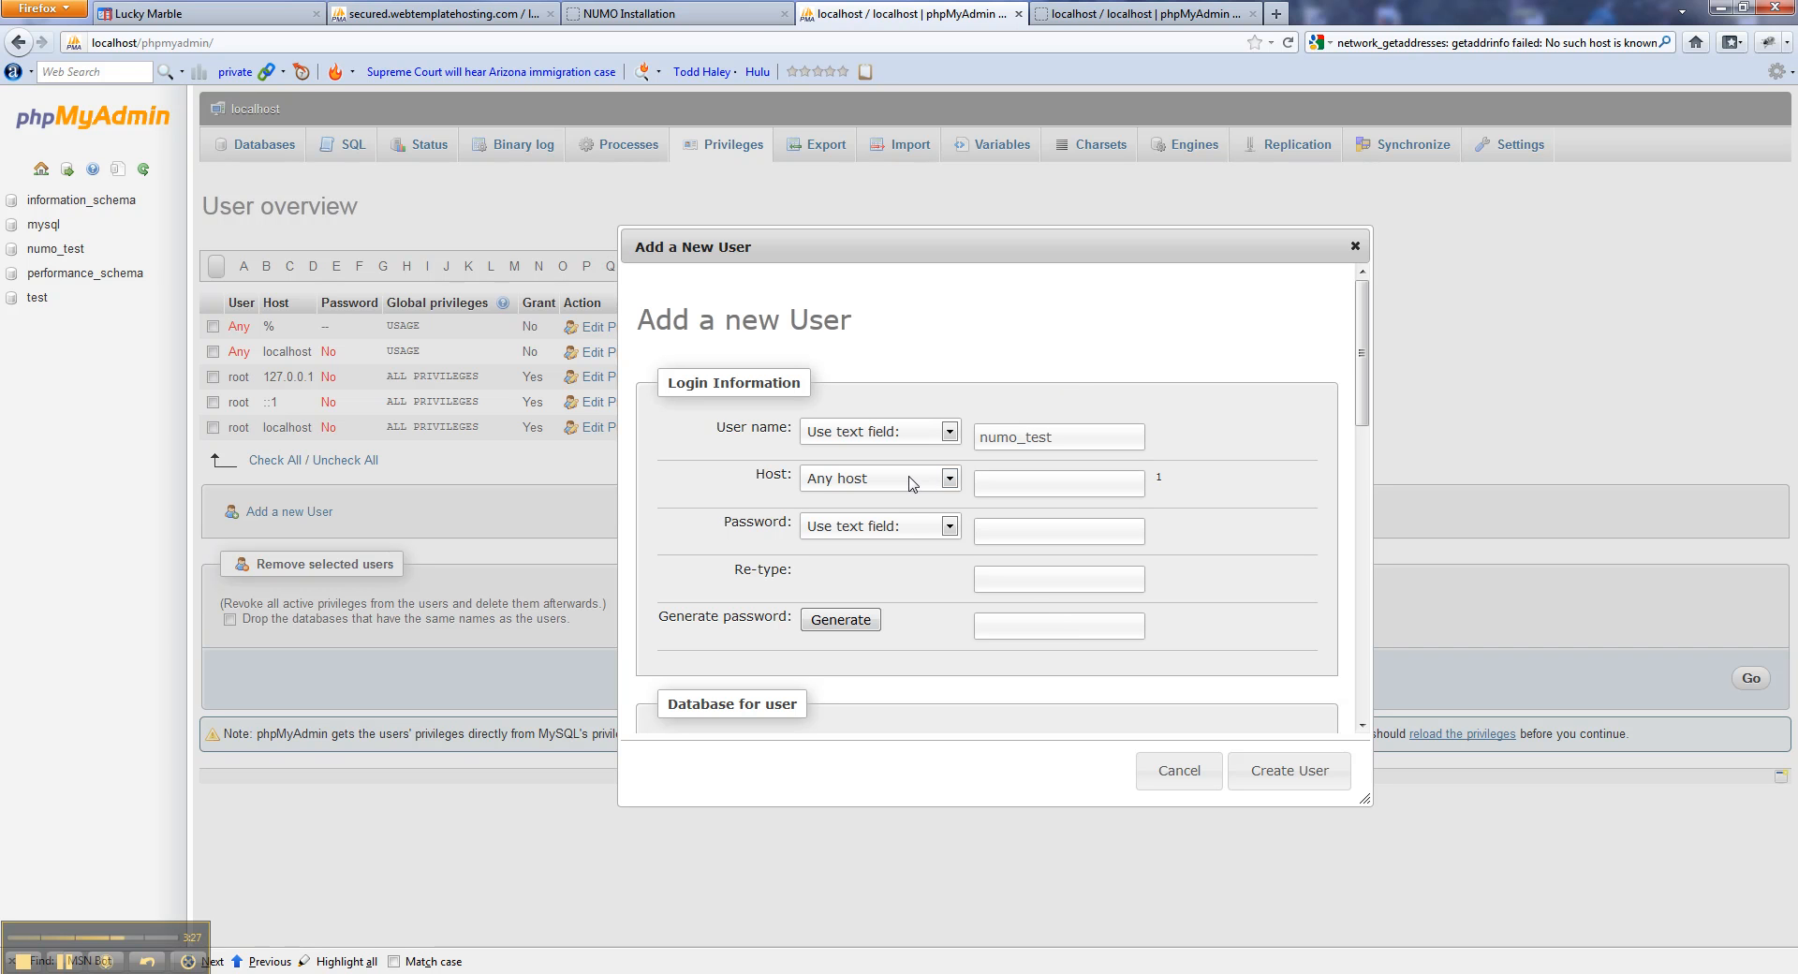
pyautogui.click(913, 481)
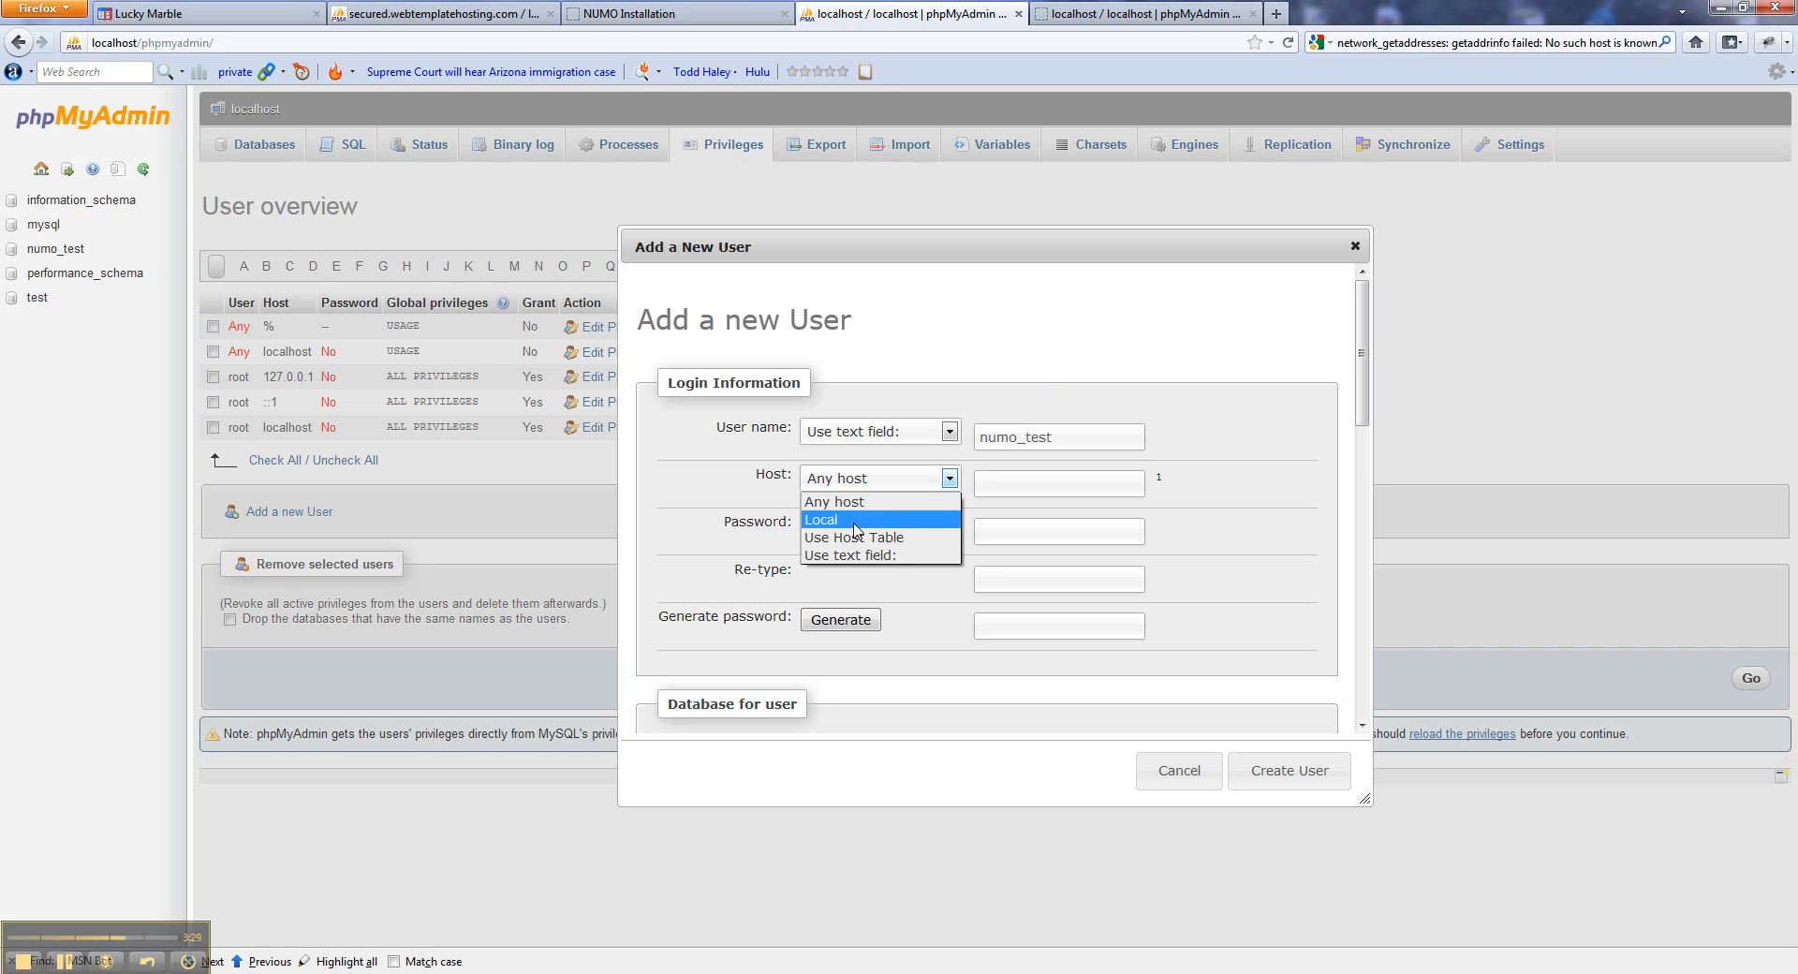
pyautogui.click(853, 520)
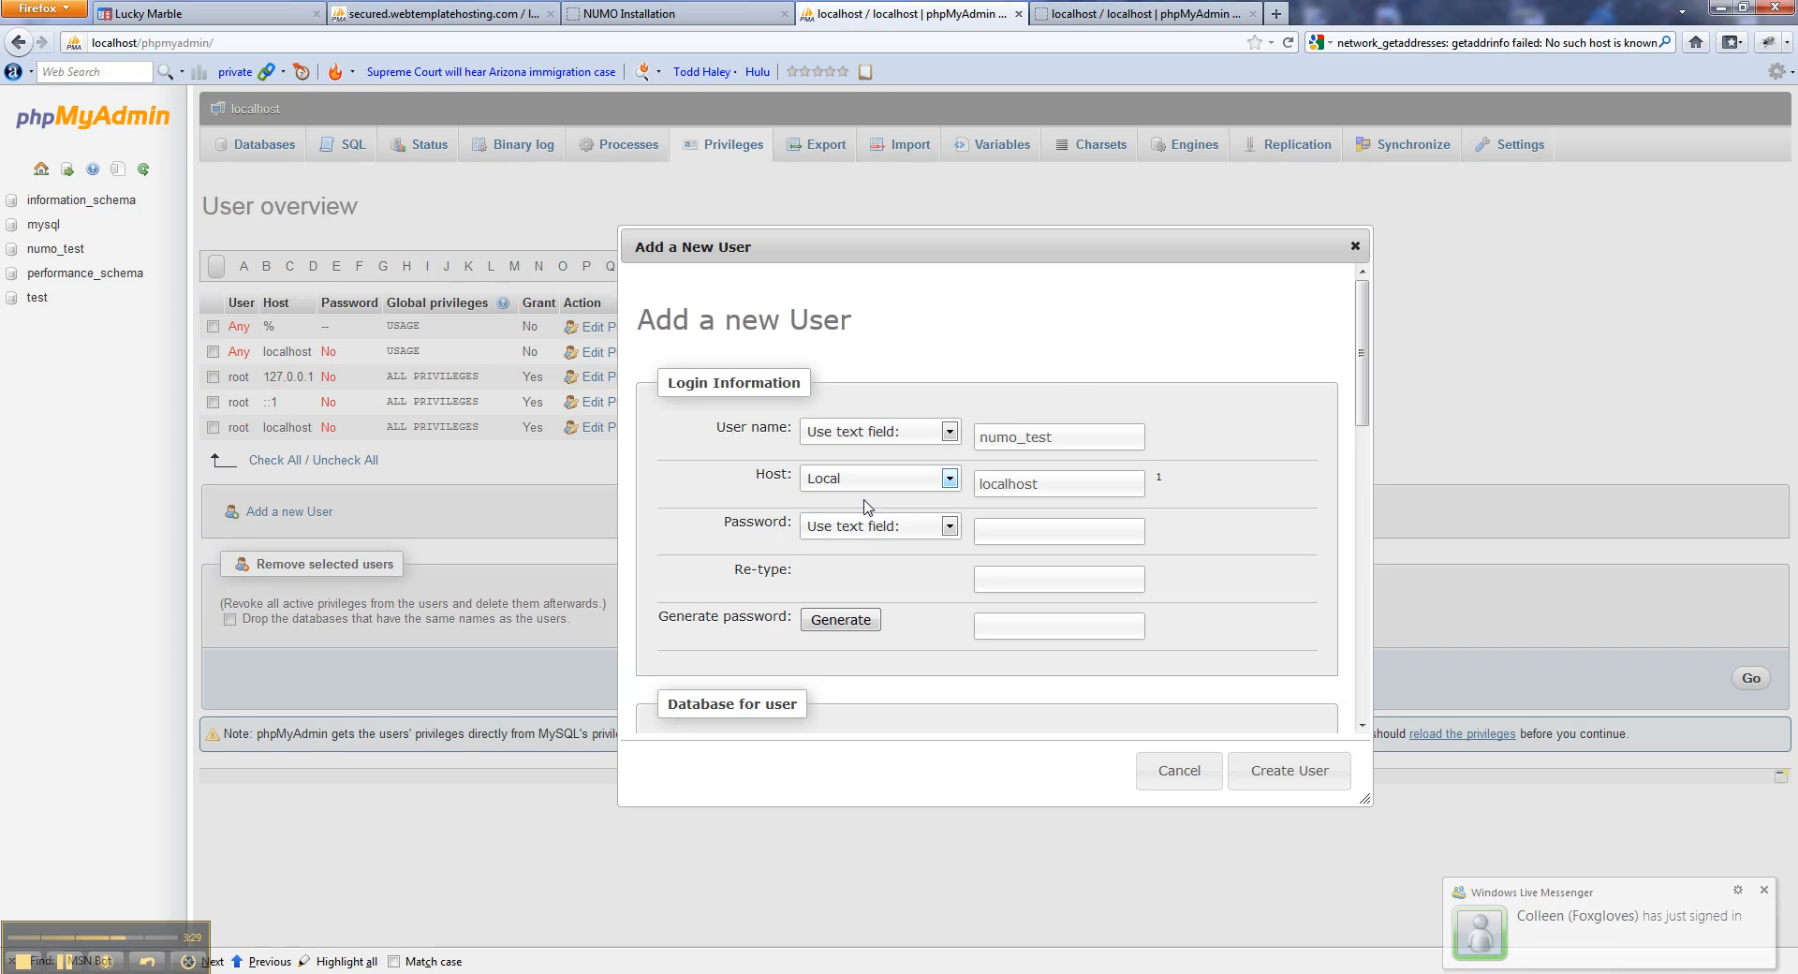
pyautogui.click(1009, 574)
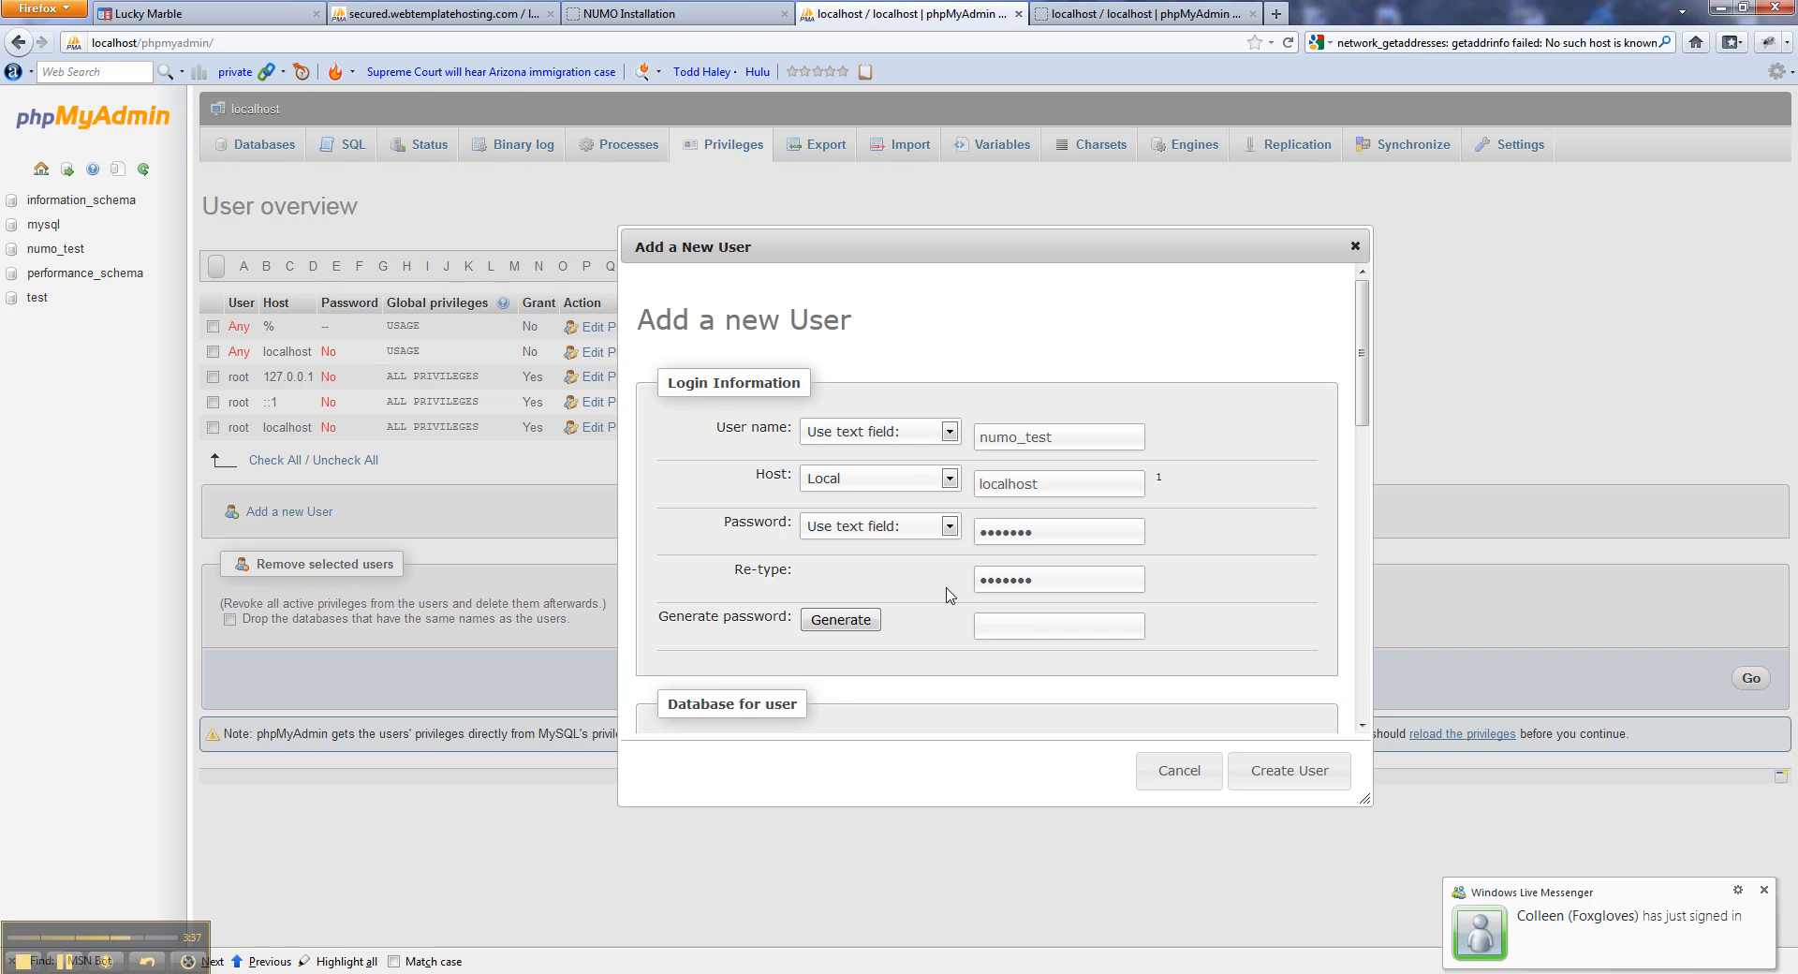
# Grant all global privileges with a matching database, then create the numo_test user.
pyautogui.scroll(-1, 1240, 646)
pyautogui.scroll(-2, 1241, 646)
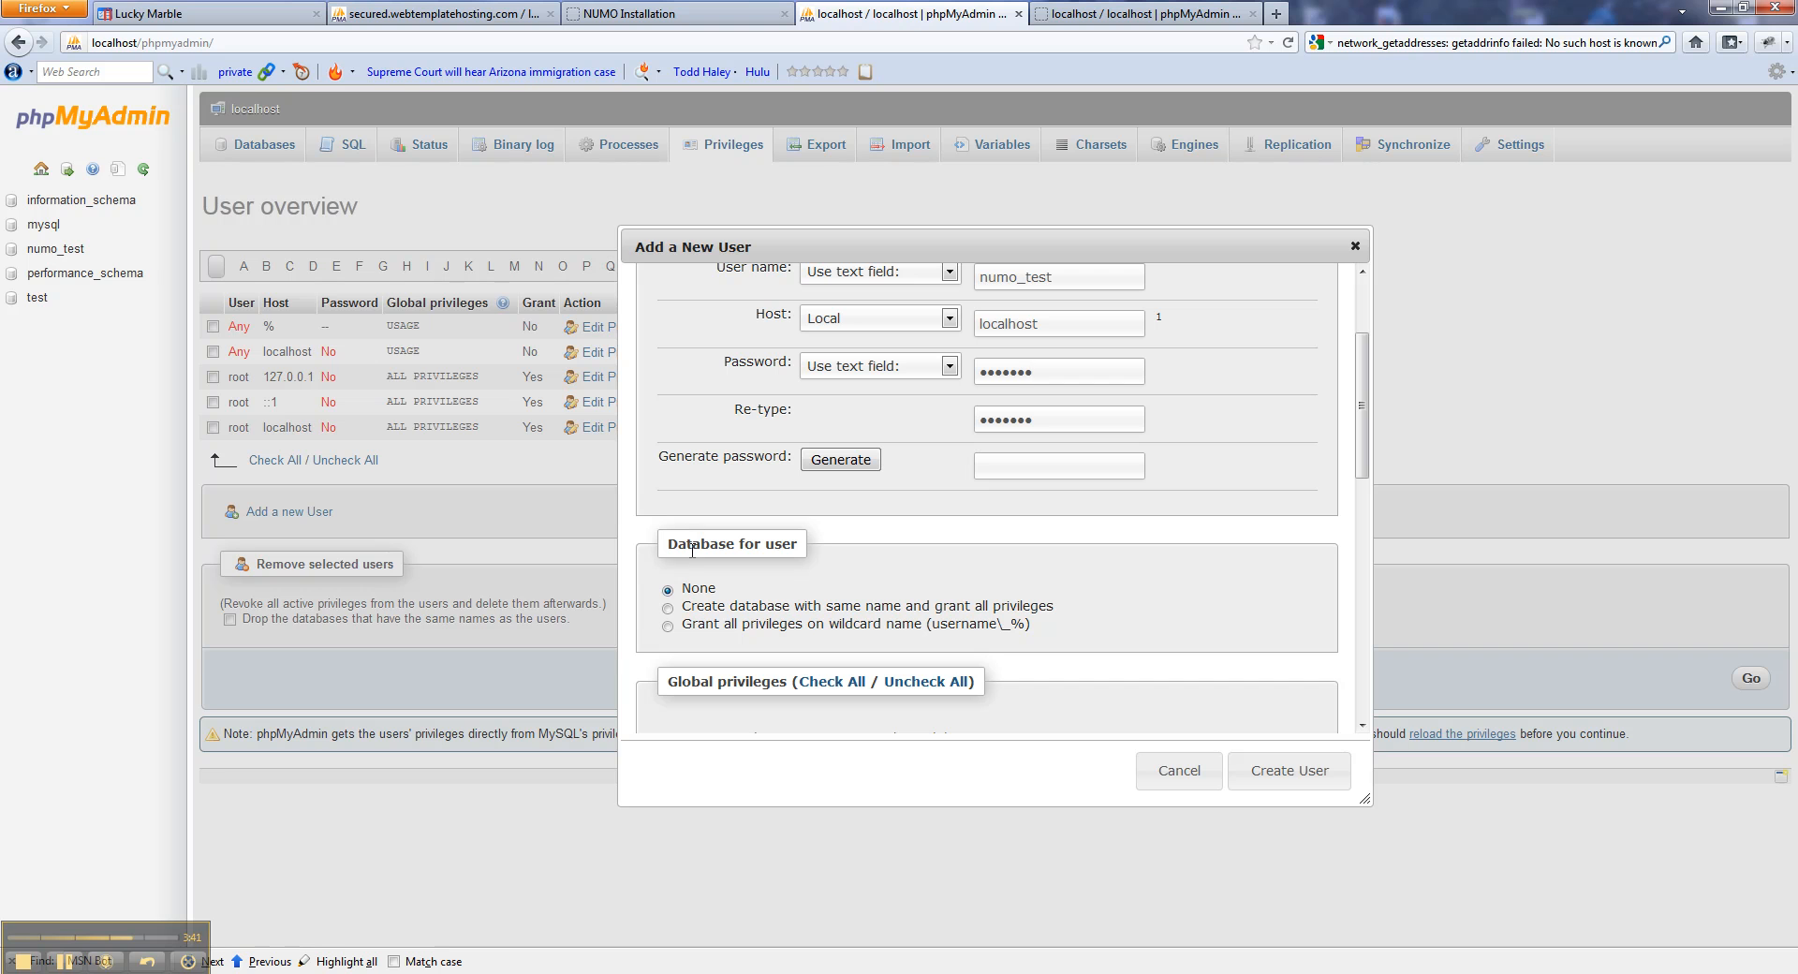
pyautogui.scroll(-2, 744, 568)
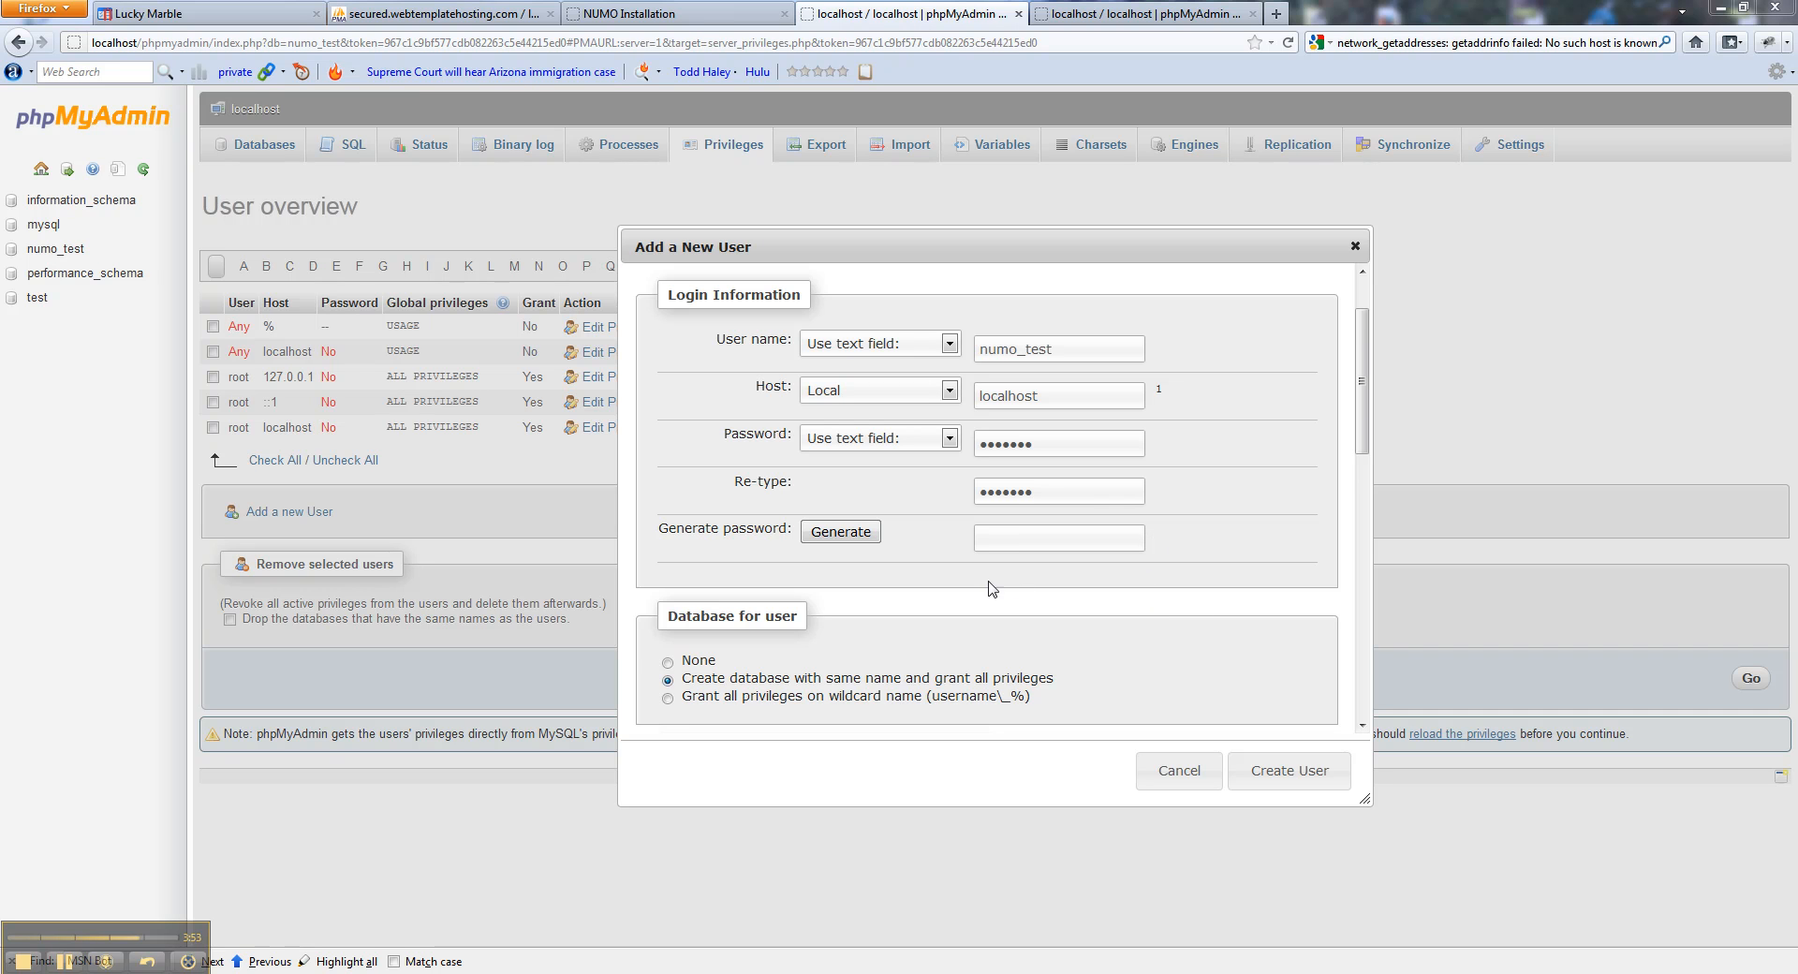
pyautogui.moveTo(1361, 329); pyautogui.dragTo(1361, 517)
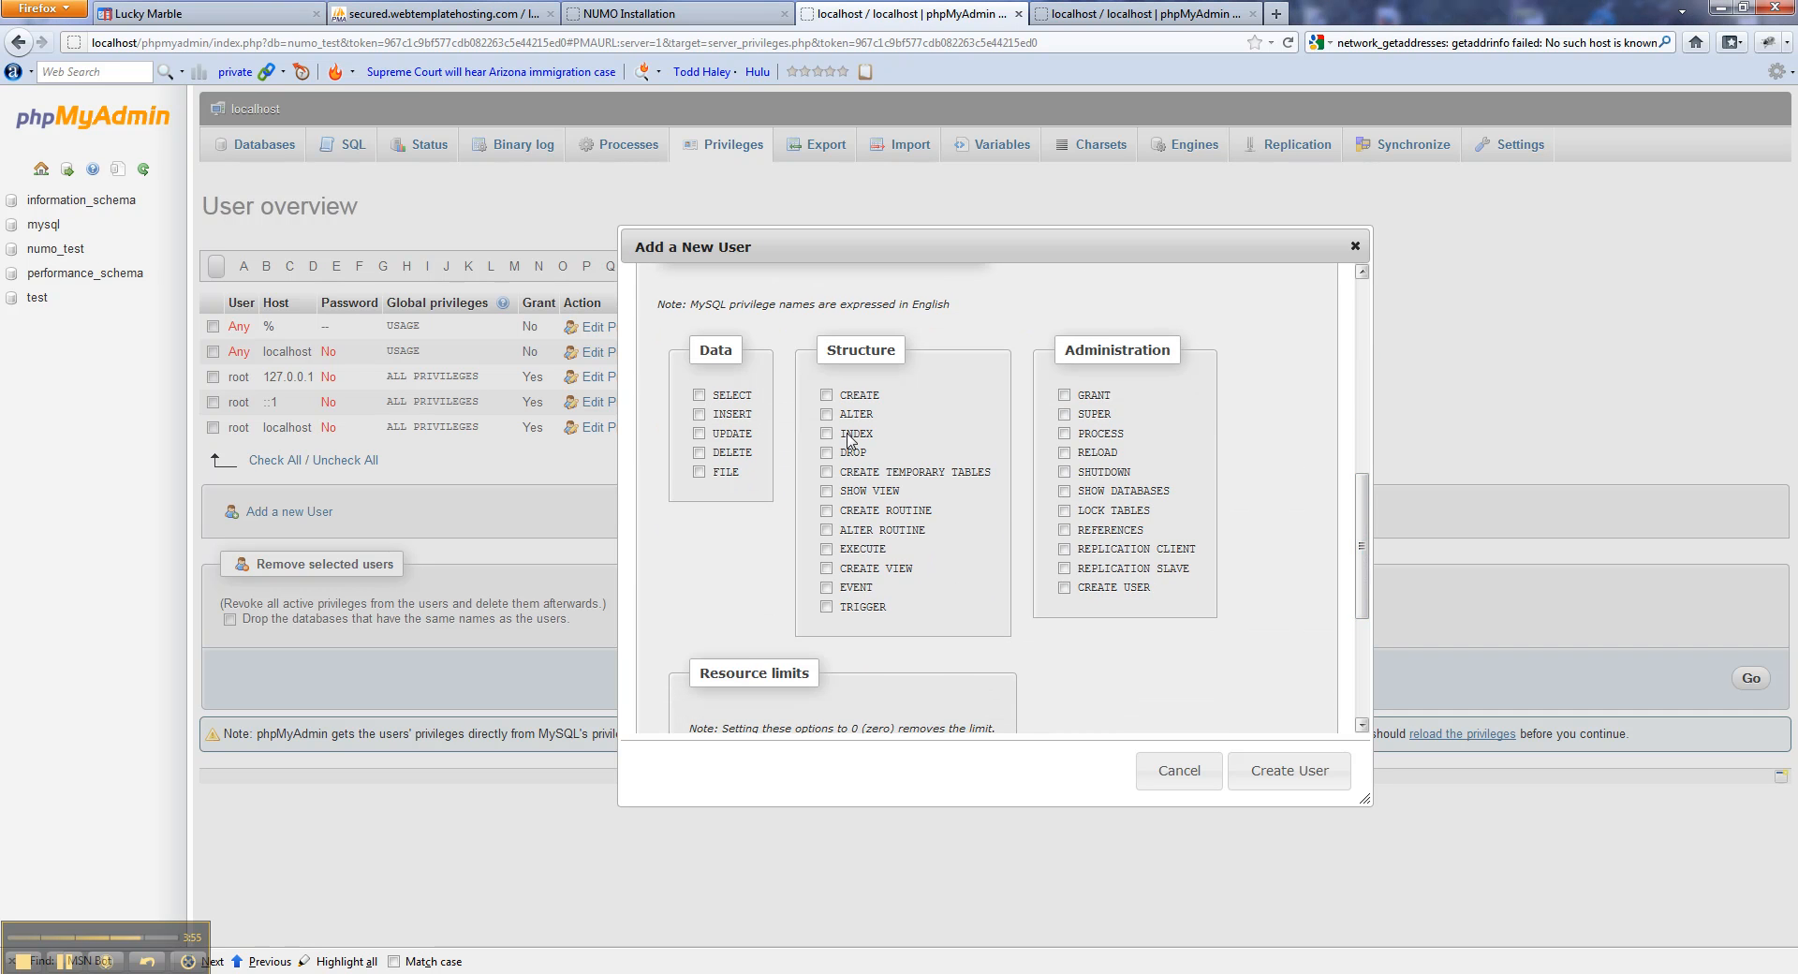
pyautogui.scroll(-2, 1112, 604)
pyautogui.scroll(3, 875, 533)
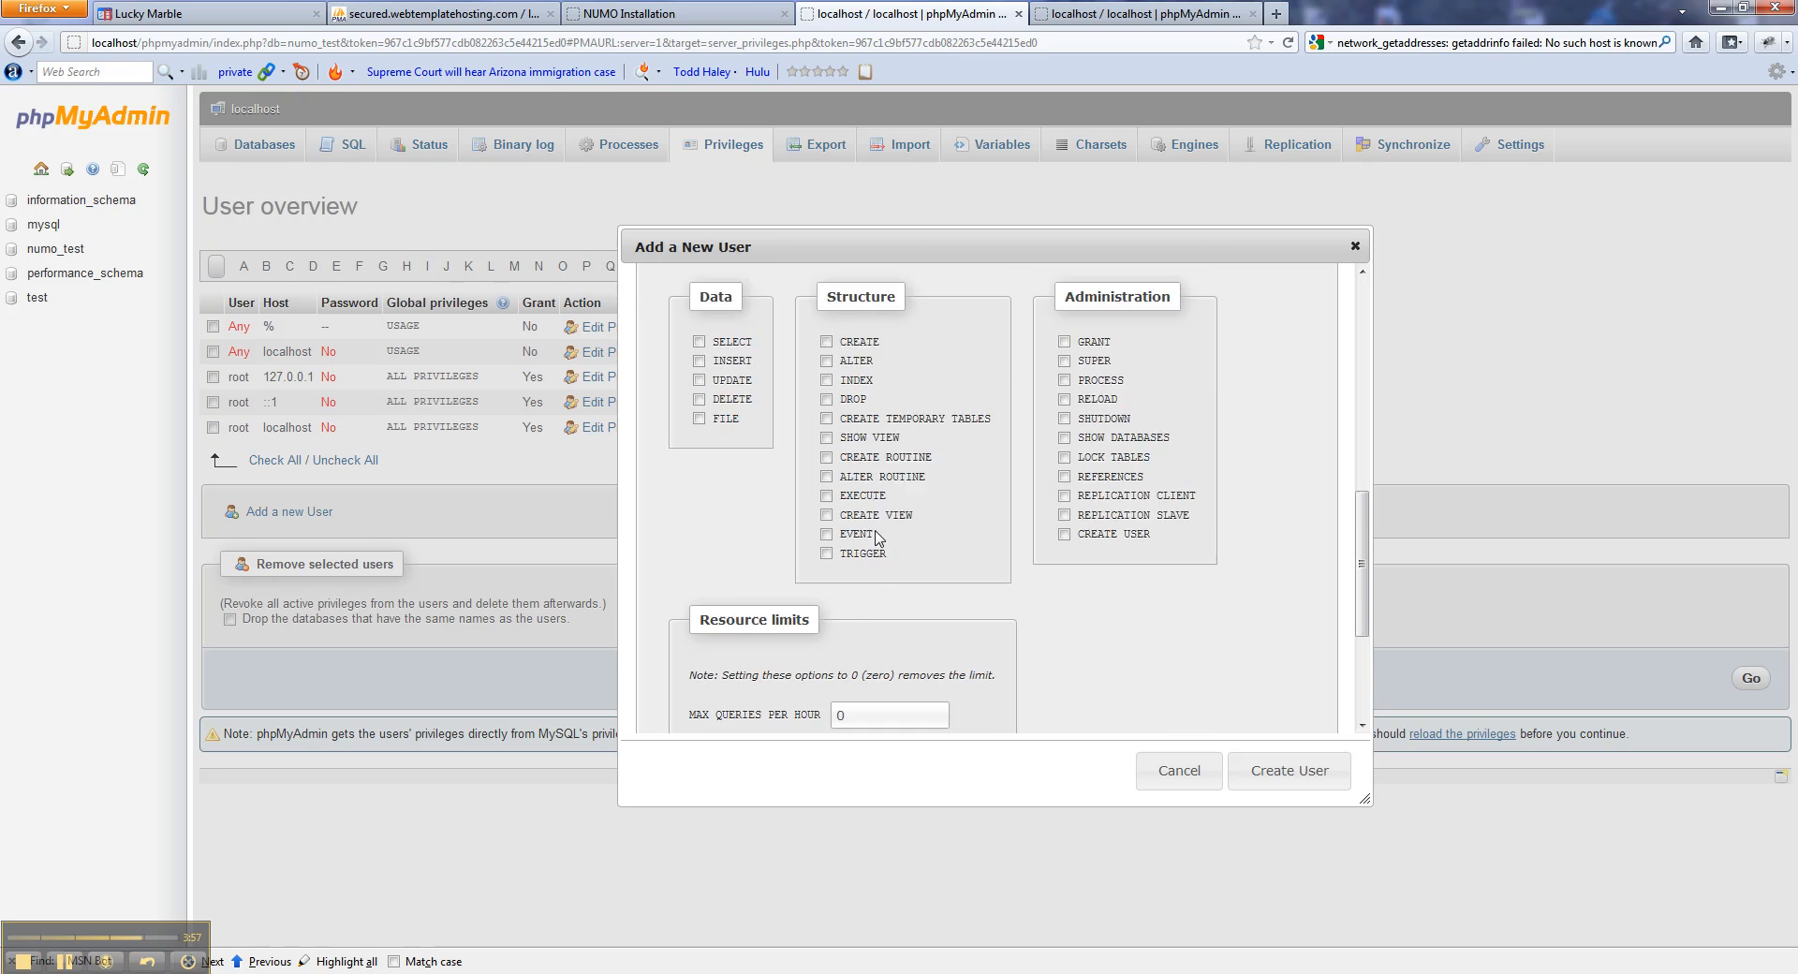
pyautogui.click(829, 303)
pyautogui.scroll(-6, 1213, 601)
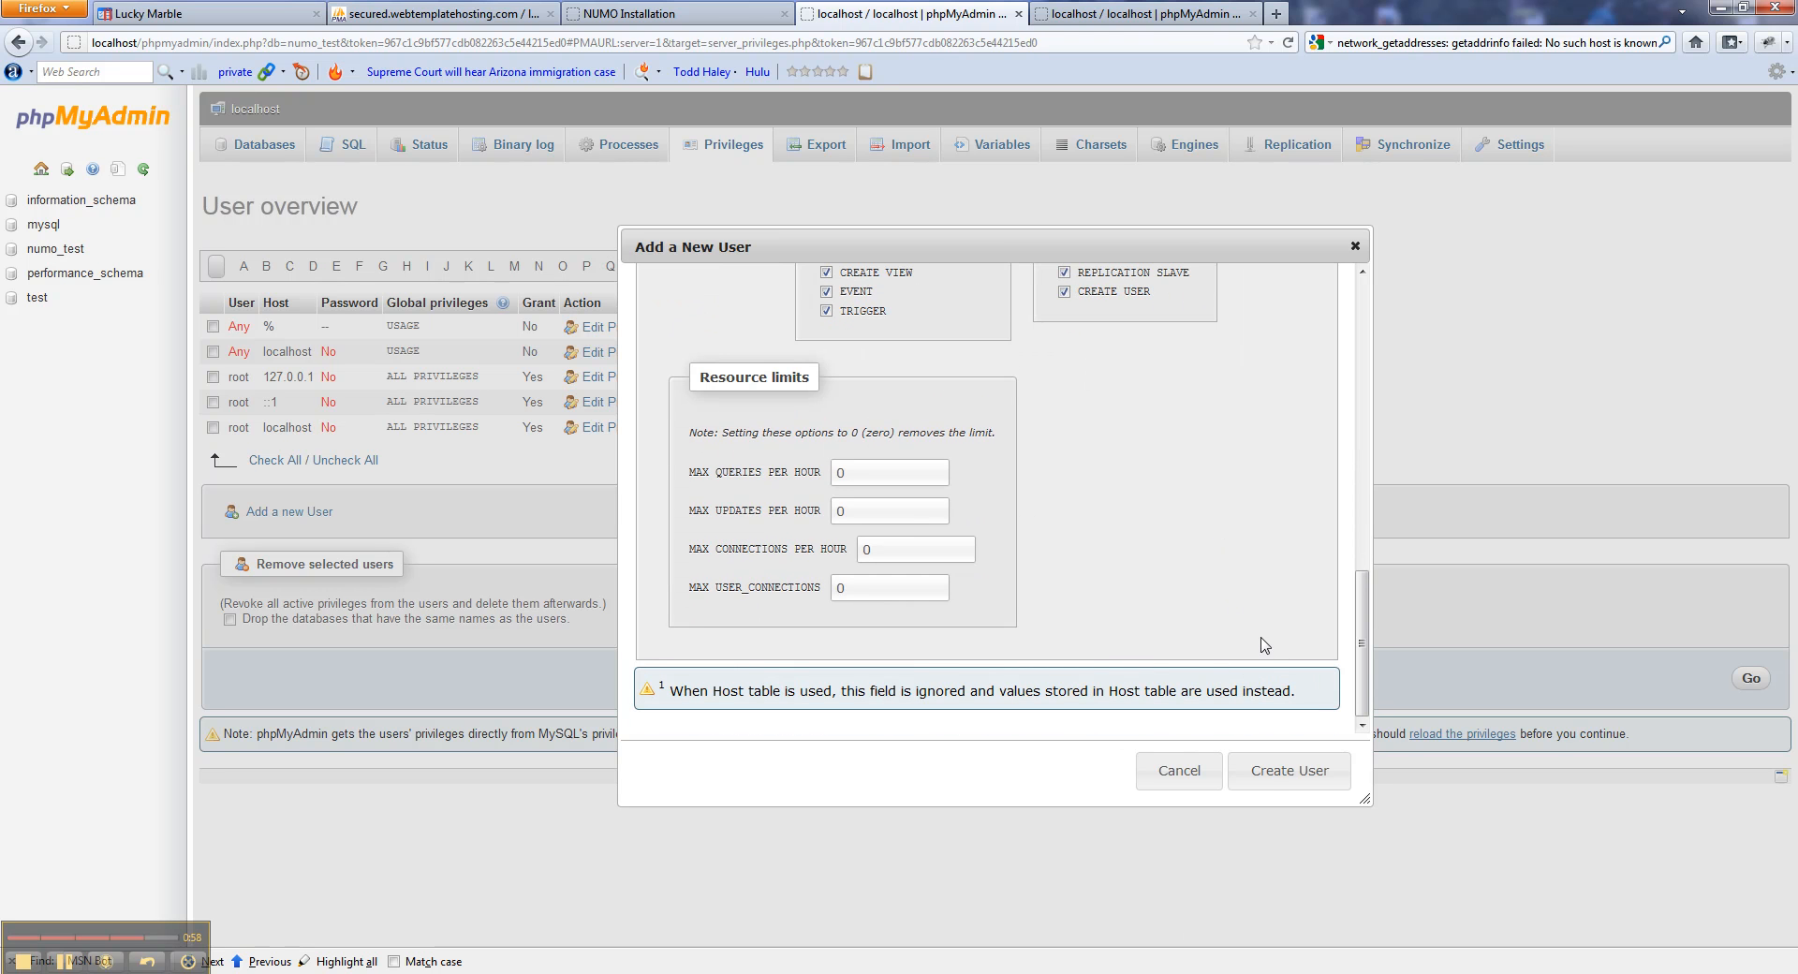
pyautogui.click(1259, 775)
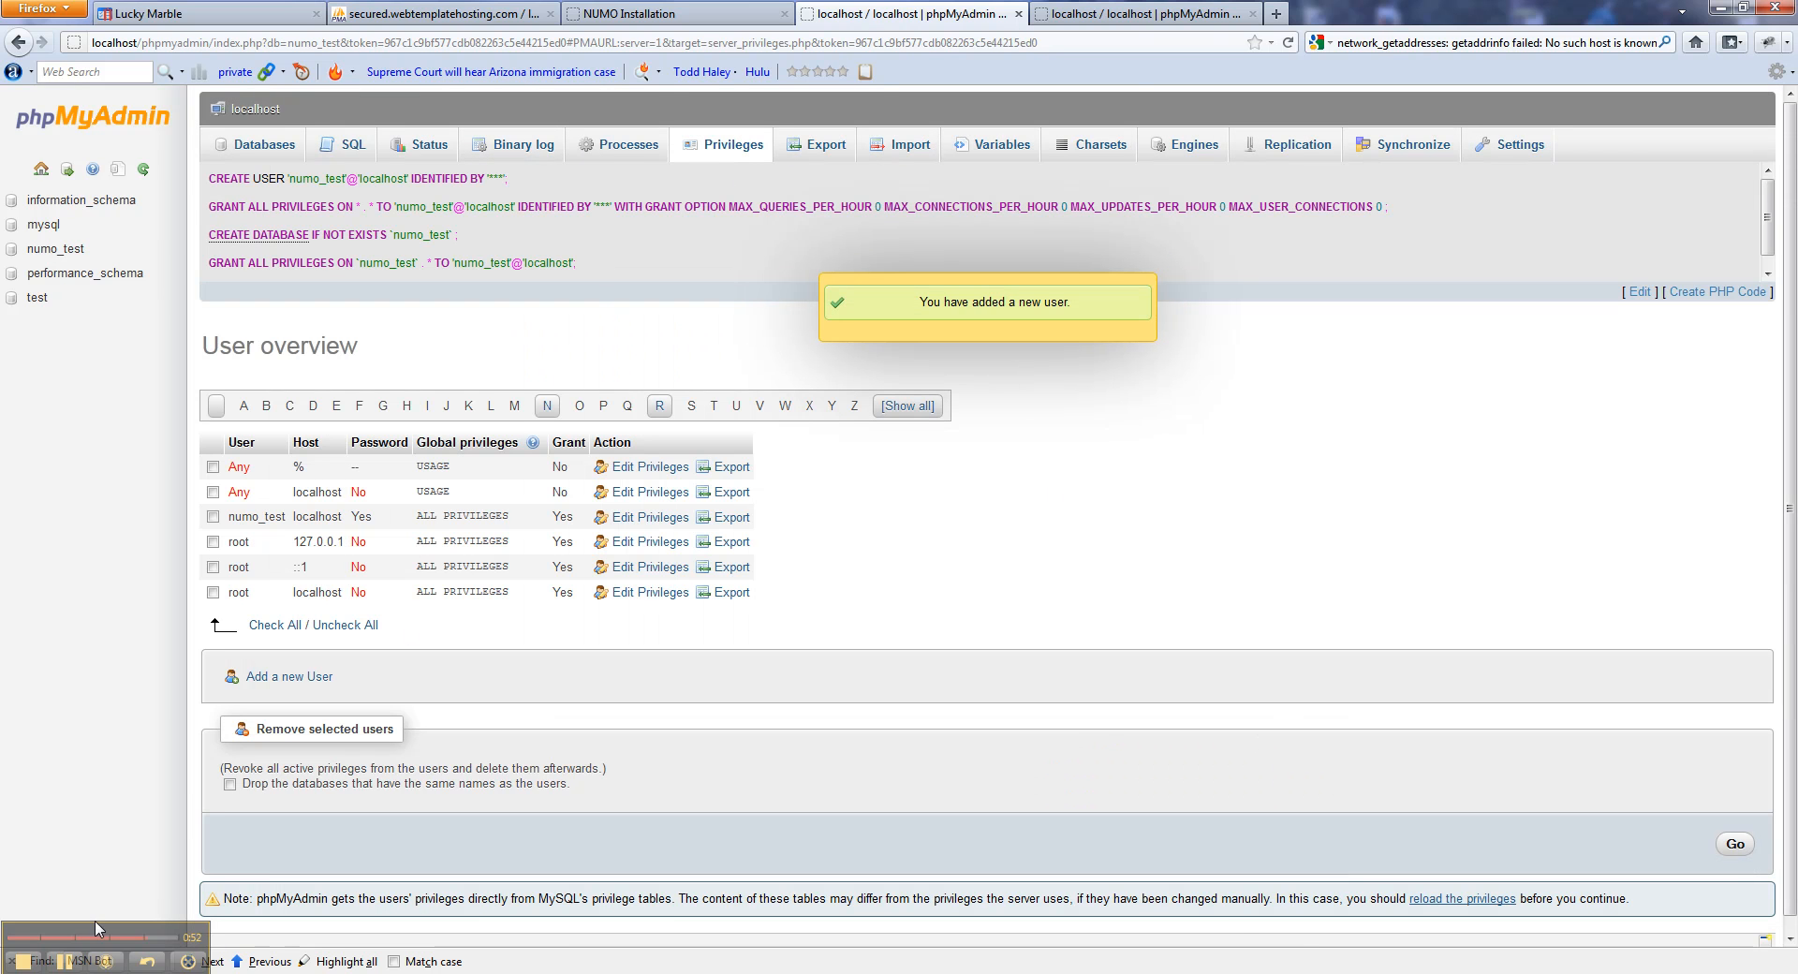
# Submit database connection details: host localhost, database numo_test, user numo_test and its password.
pyautogui.click(721, 9)
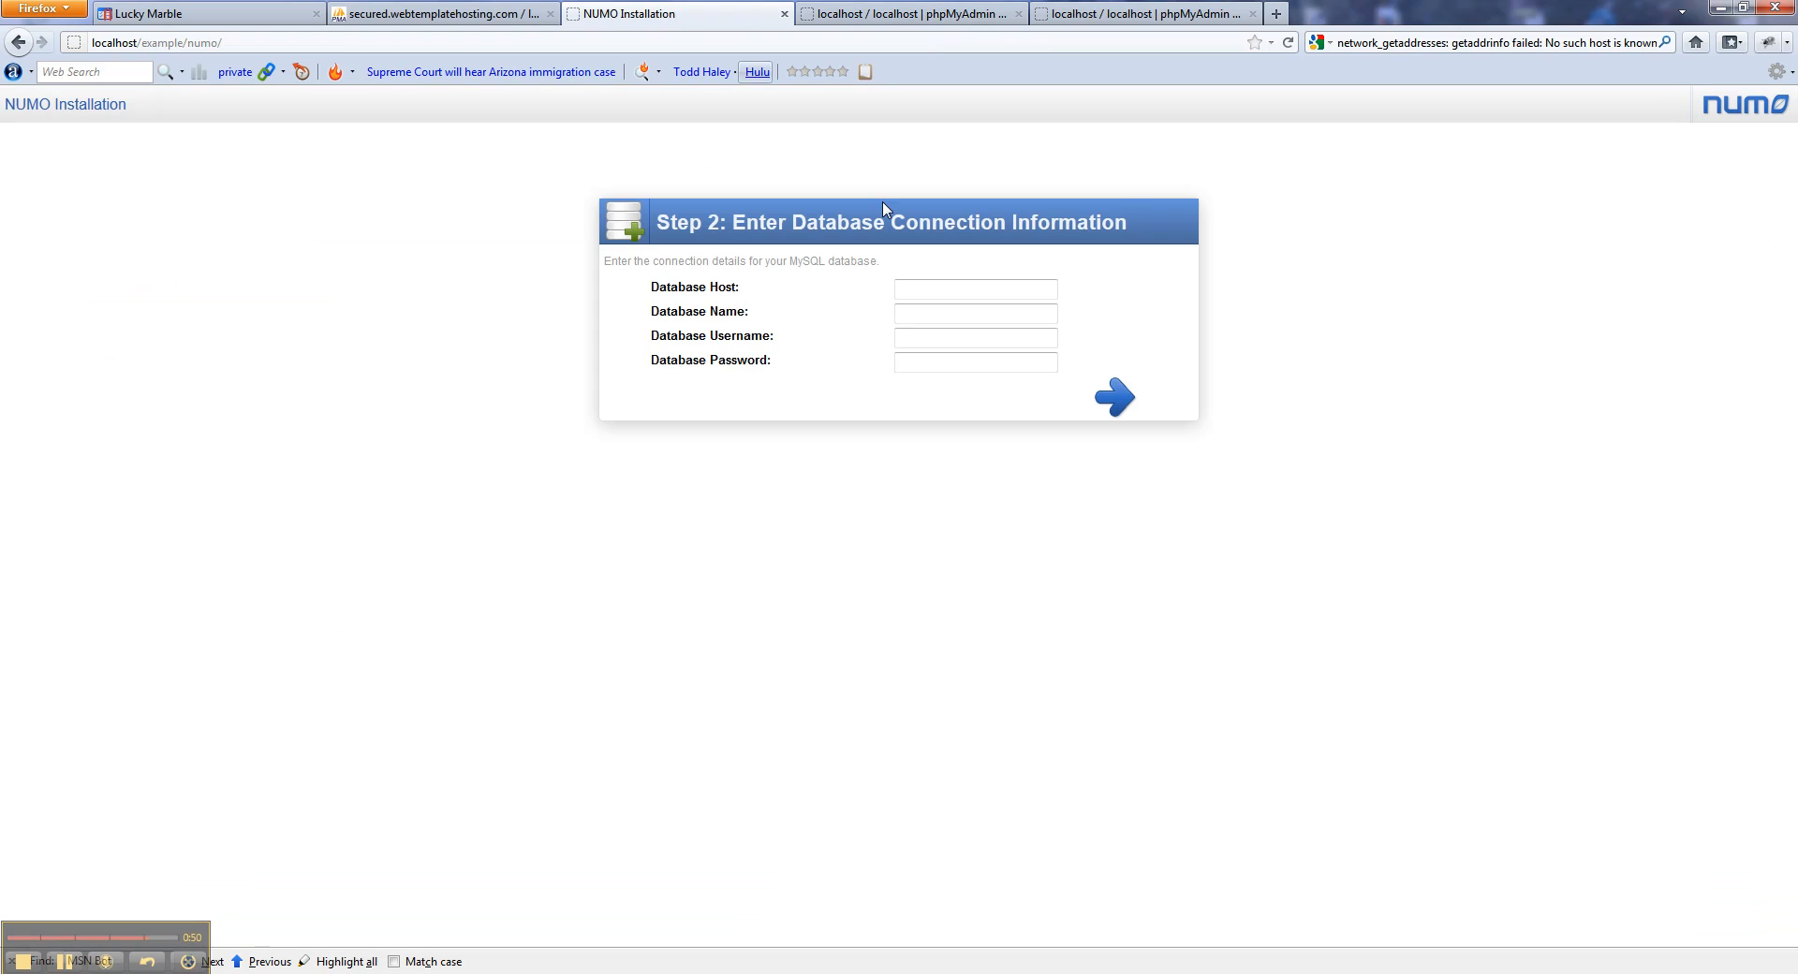
pyautogui.click(917, 284)
pyautogui.write('localhost')
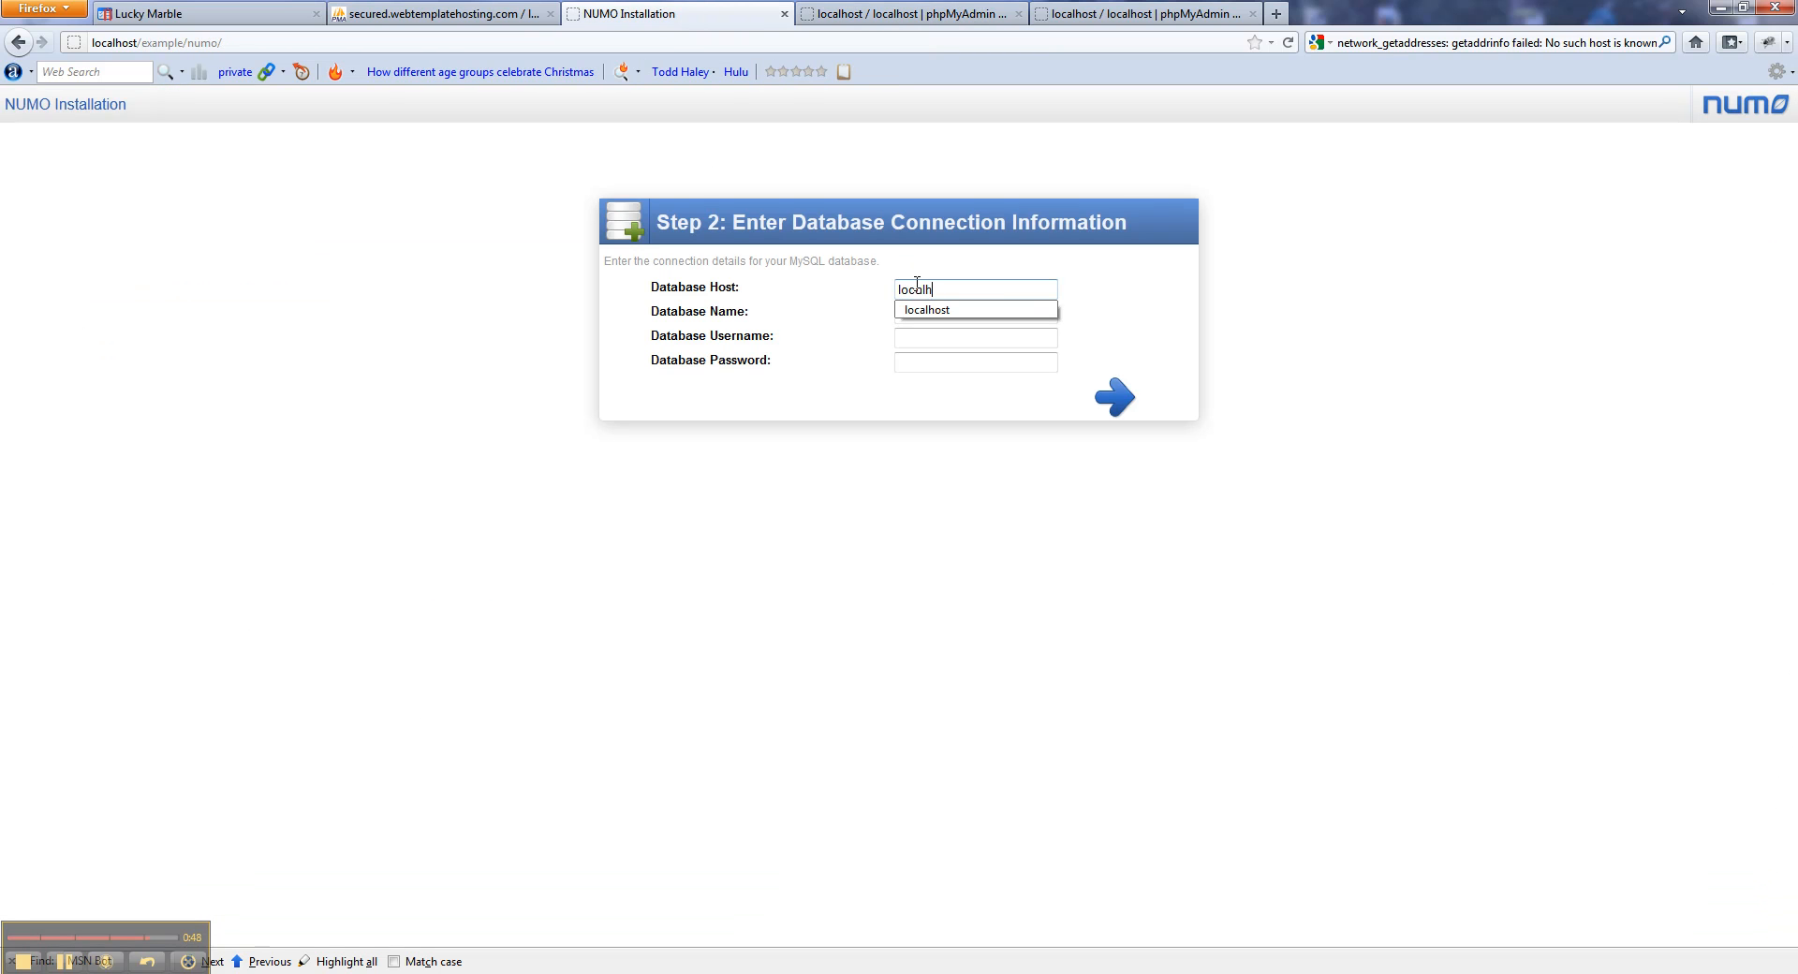
pyautogui.press('Tab')
pyautogui.write('numo_')
pyautogui.press('Down')
pyautogui.press('Return')
pyautogui.press('Tab')
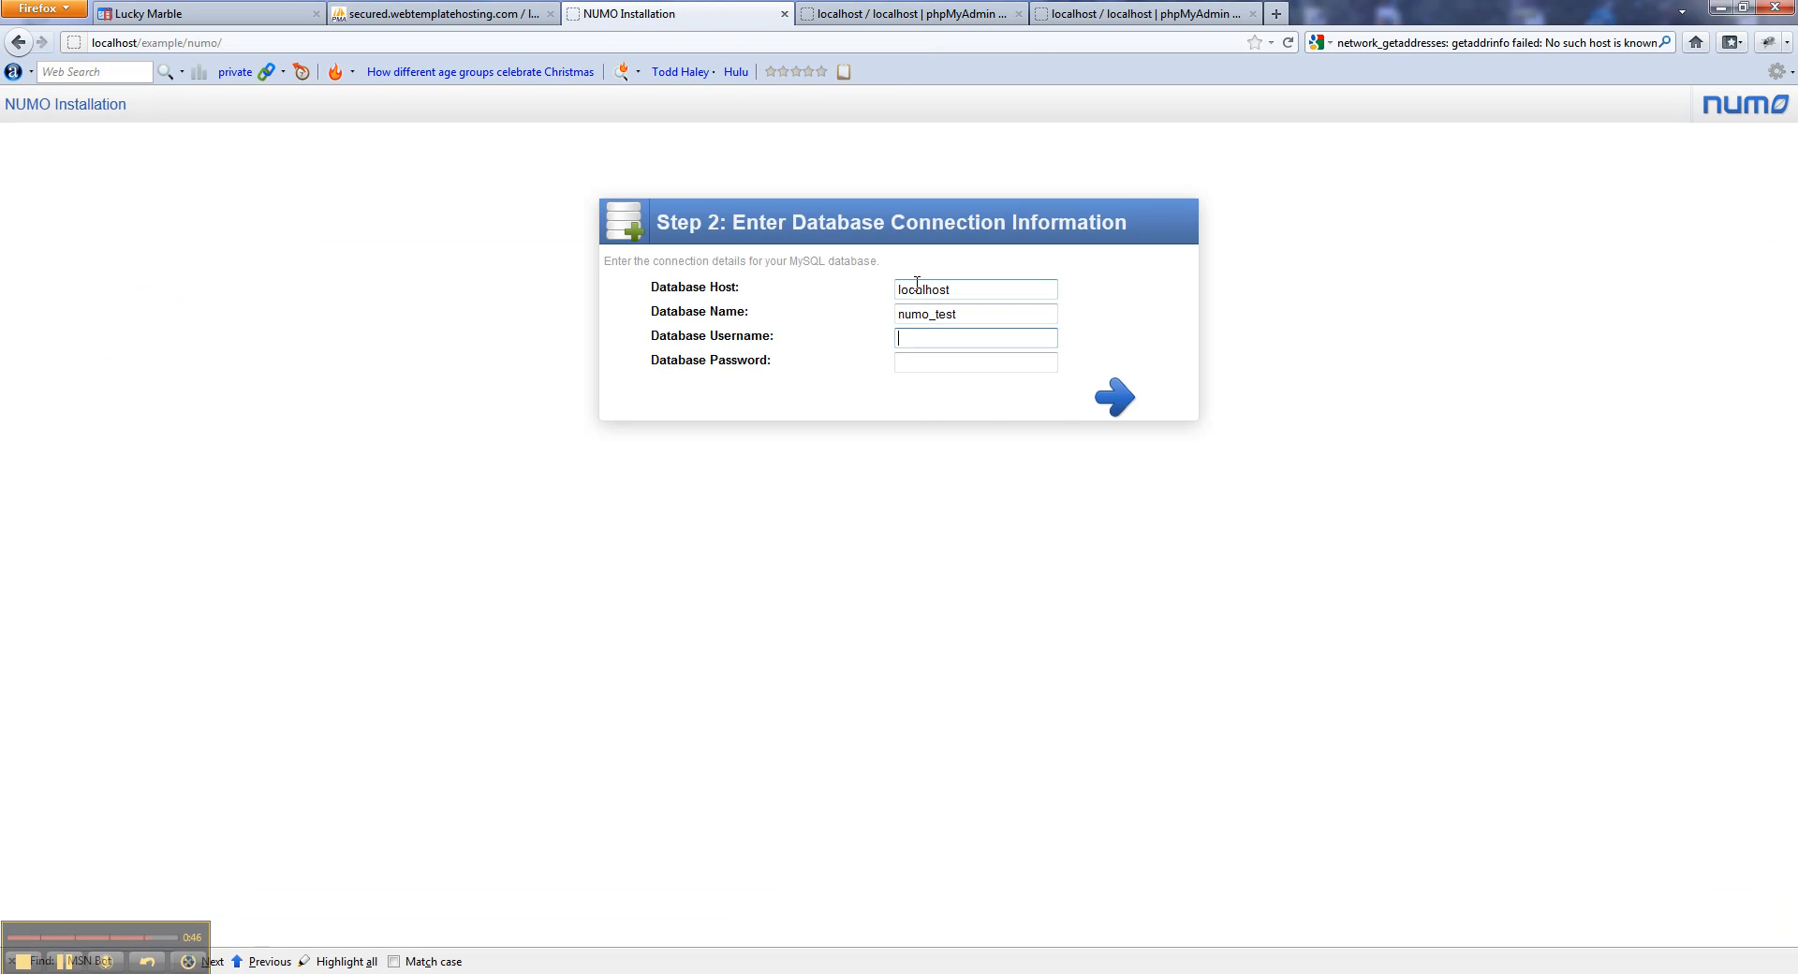
pyautogui.write('numo_test')
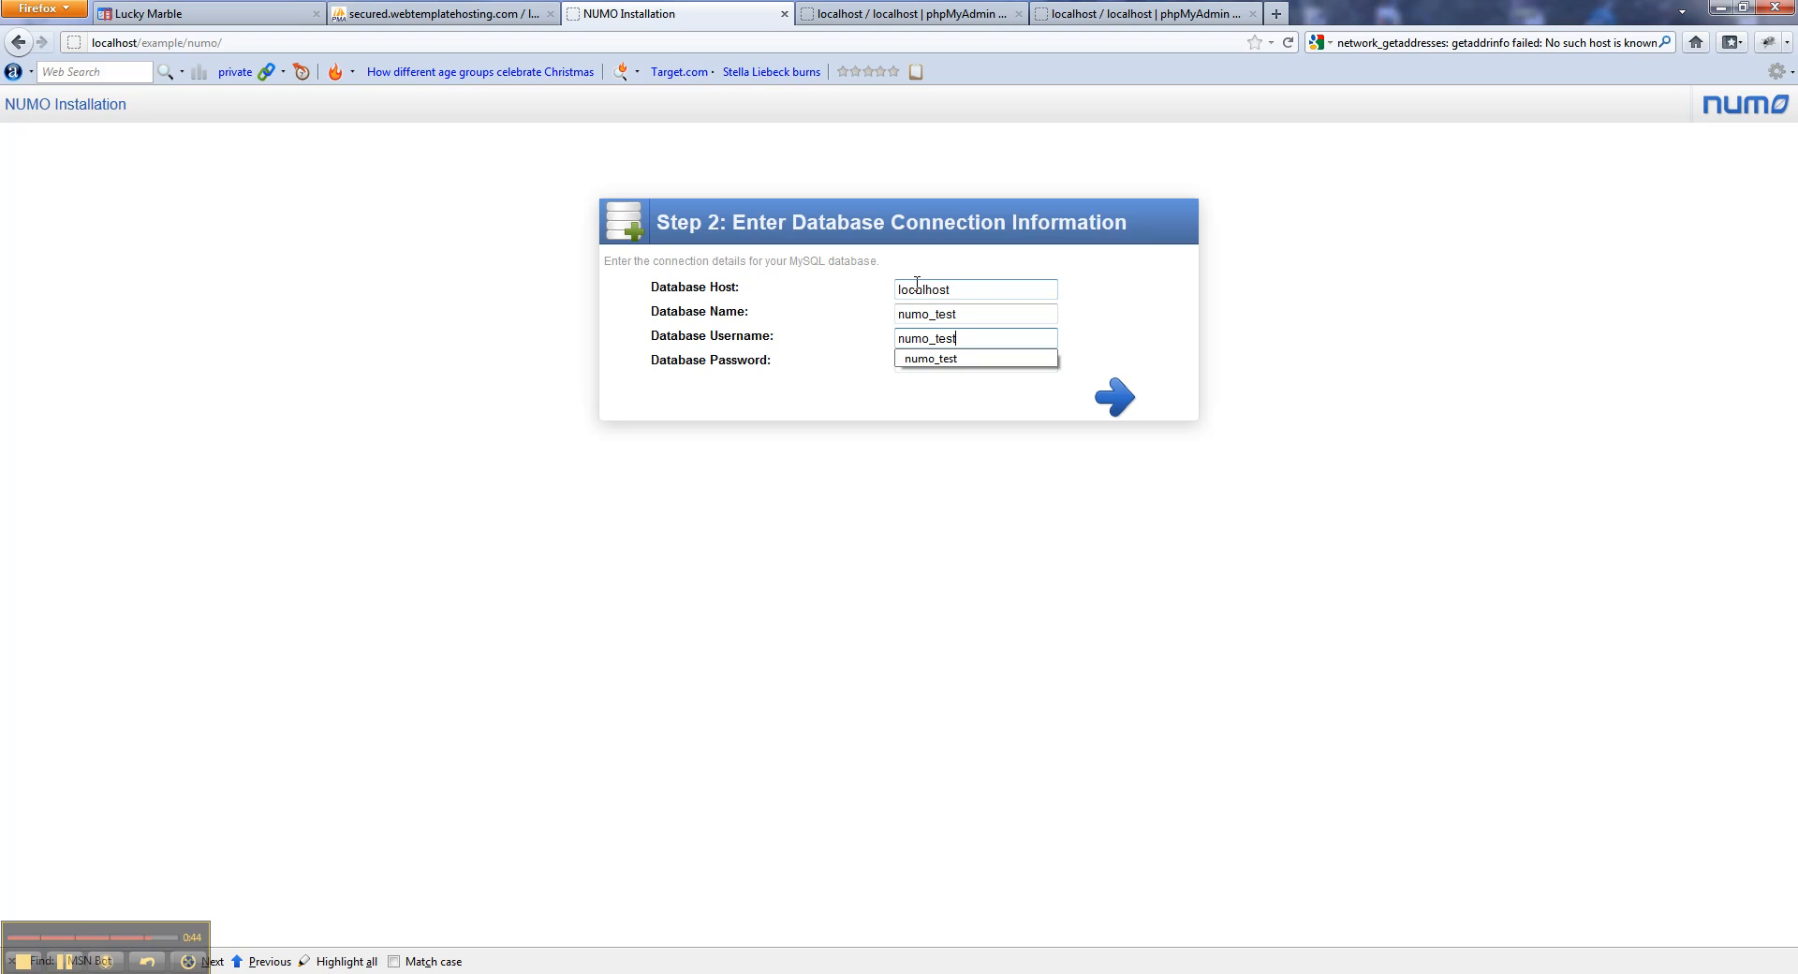
pyautogui.press('Tab')
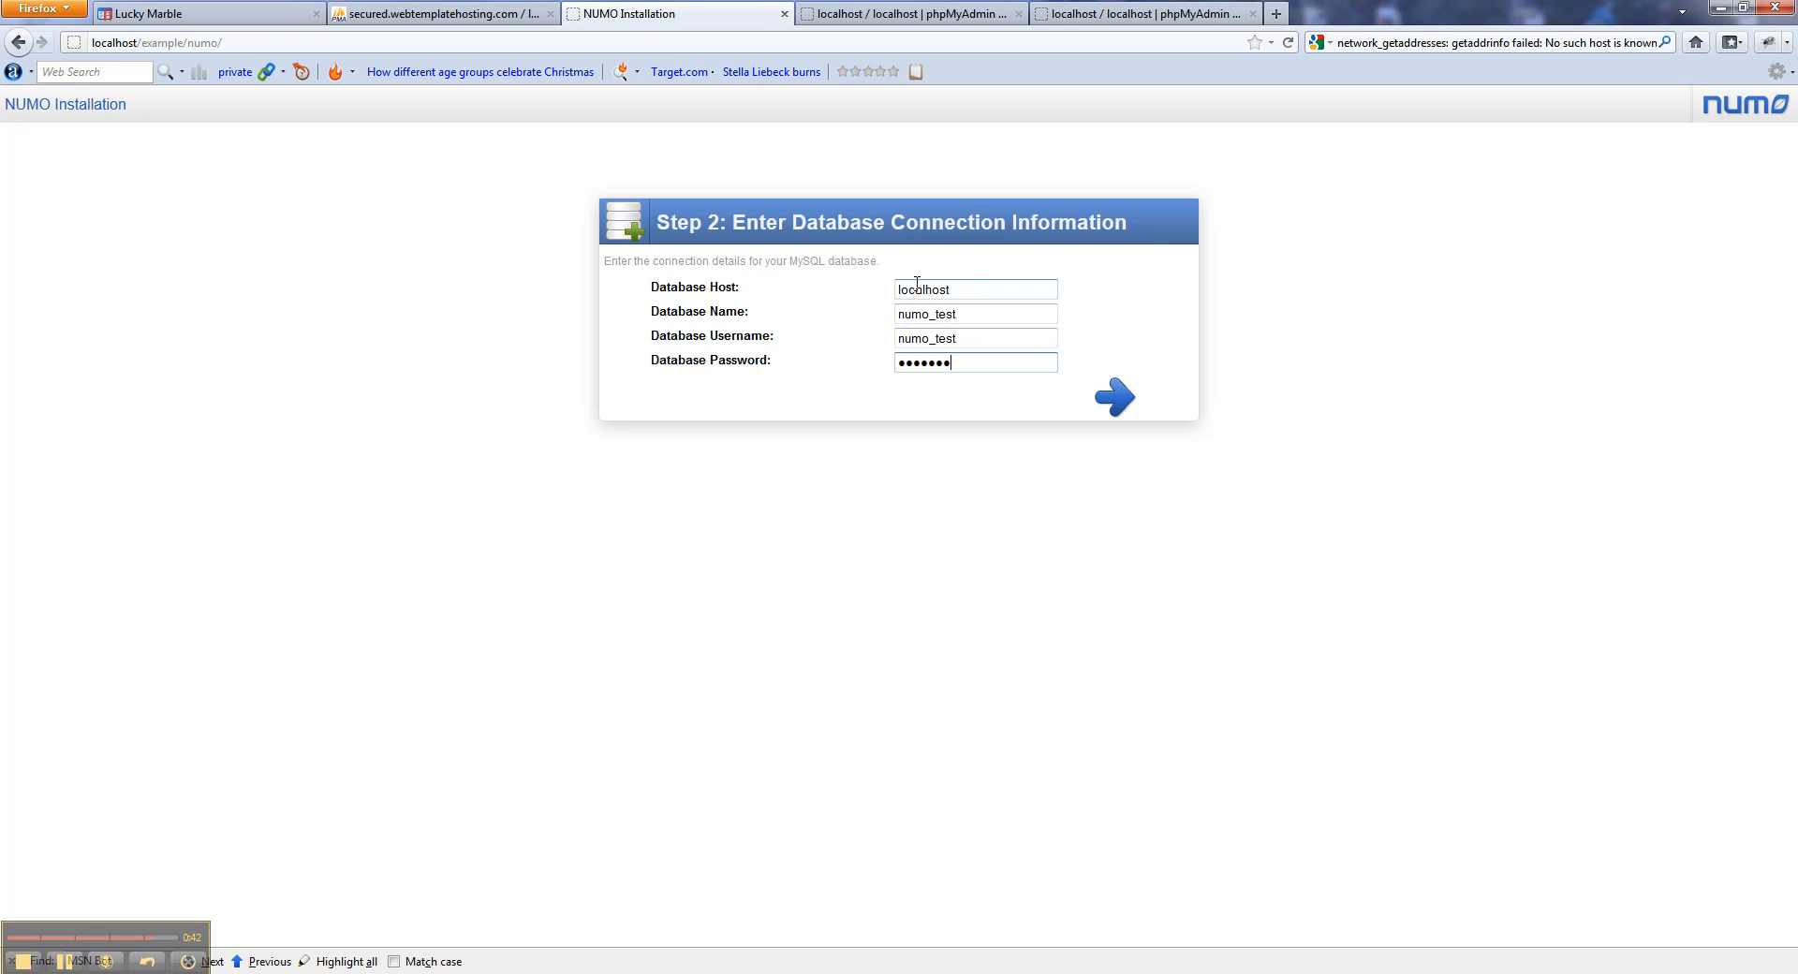
pyautogui.click(1111, 396)
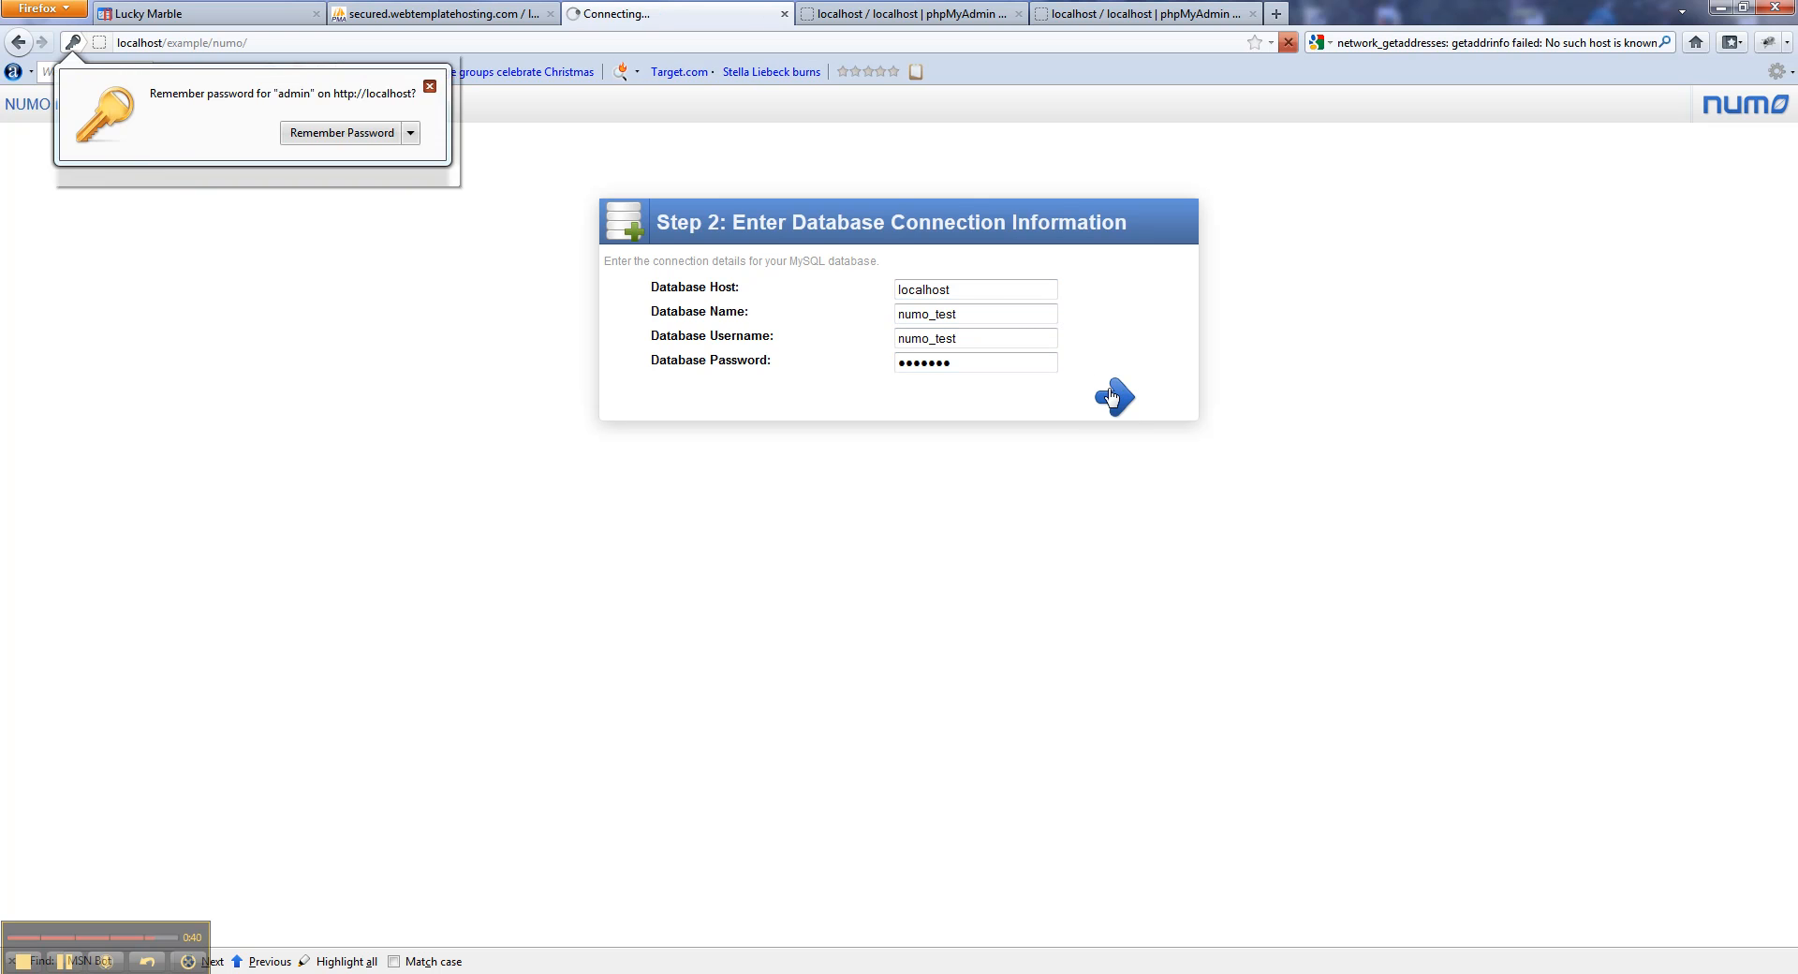
pyautogui.click(983, 339)
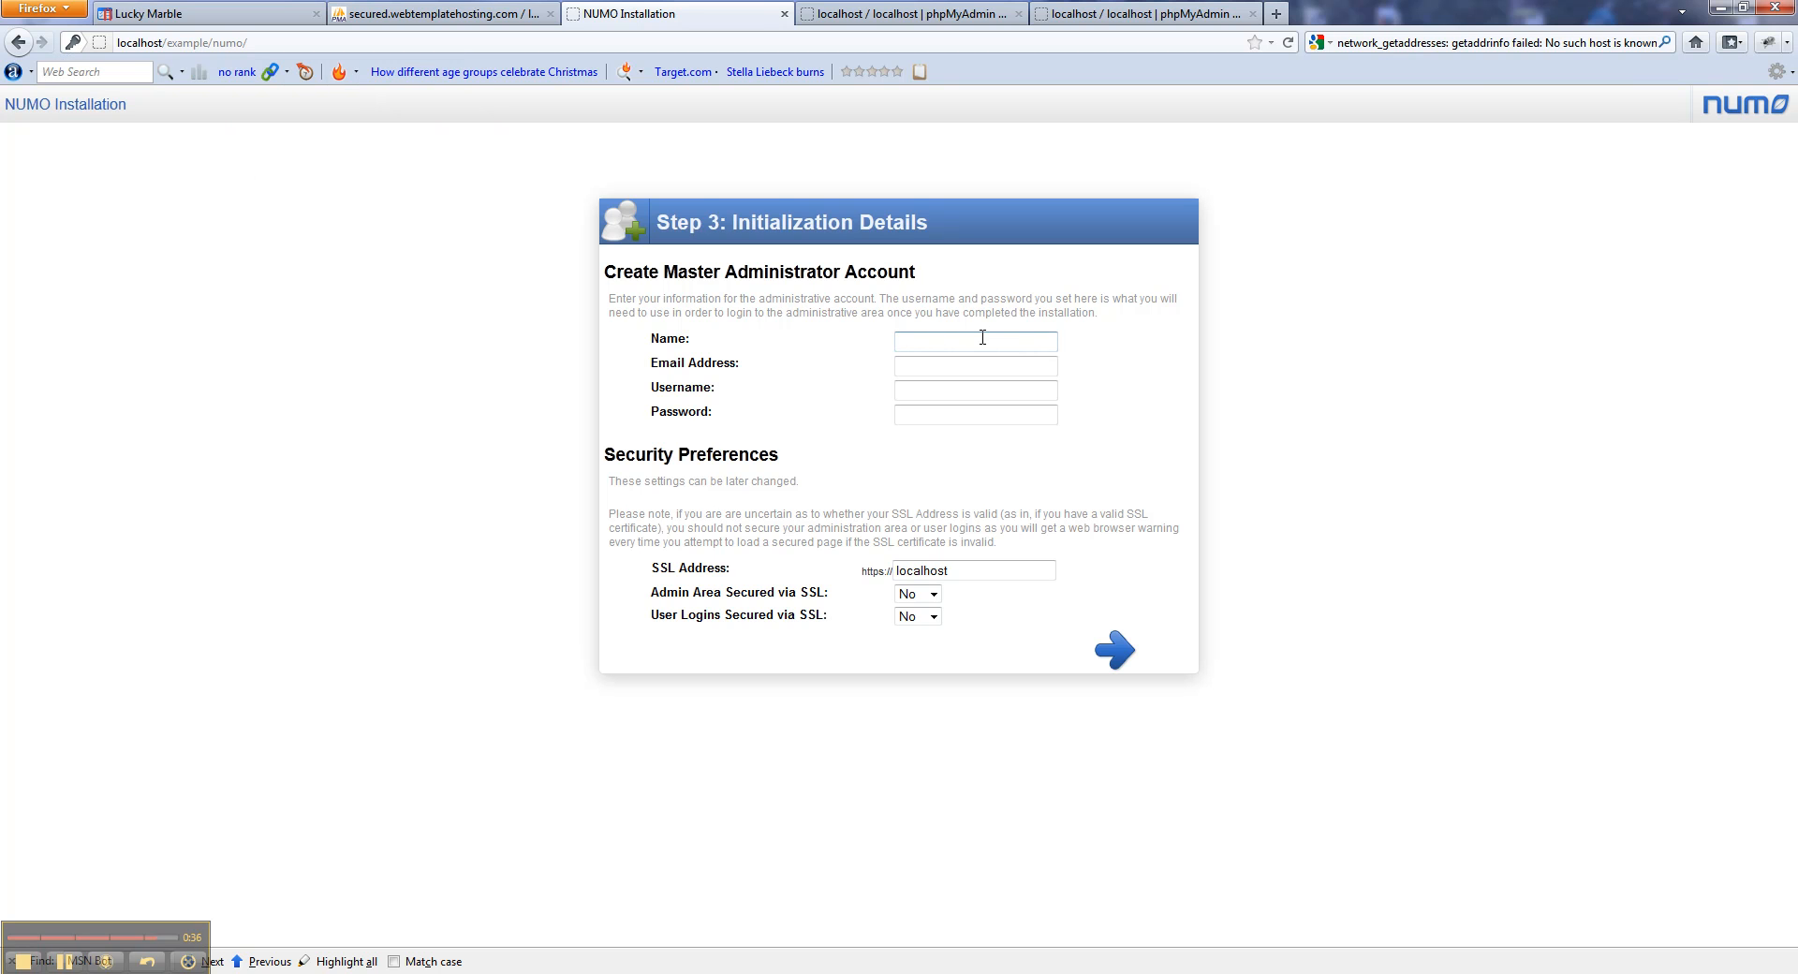
# Enter name Administrator, an e-mail address, username admin and a password, then submit the account details.
pyautogui.write('Admin')
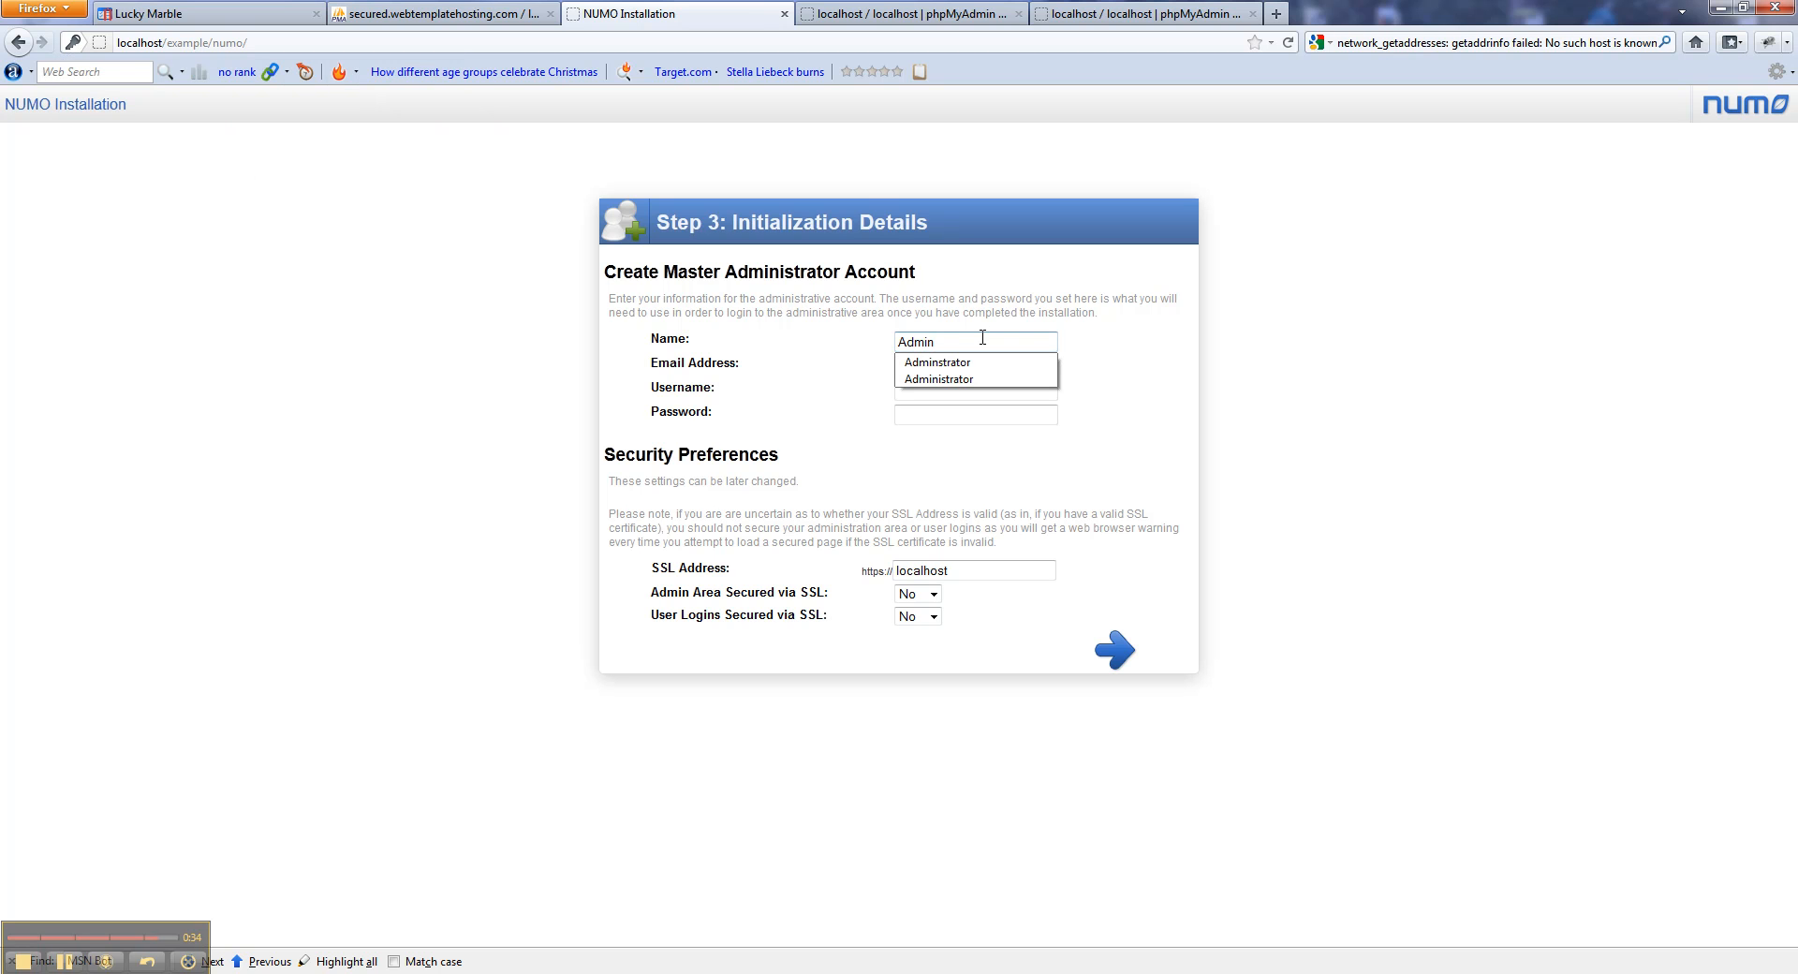
pyautogui.write('istrator')
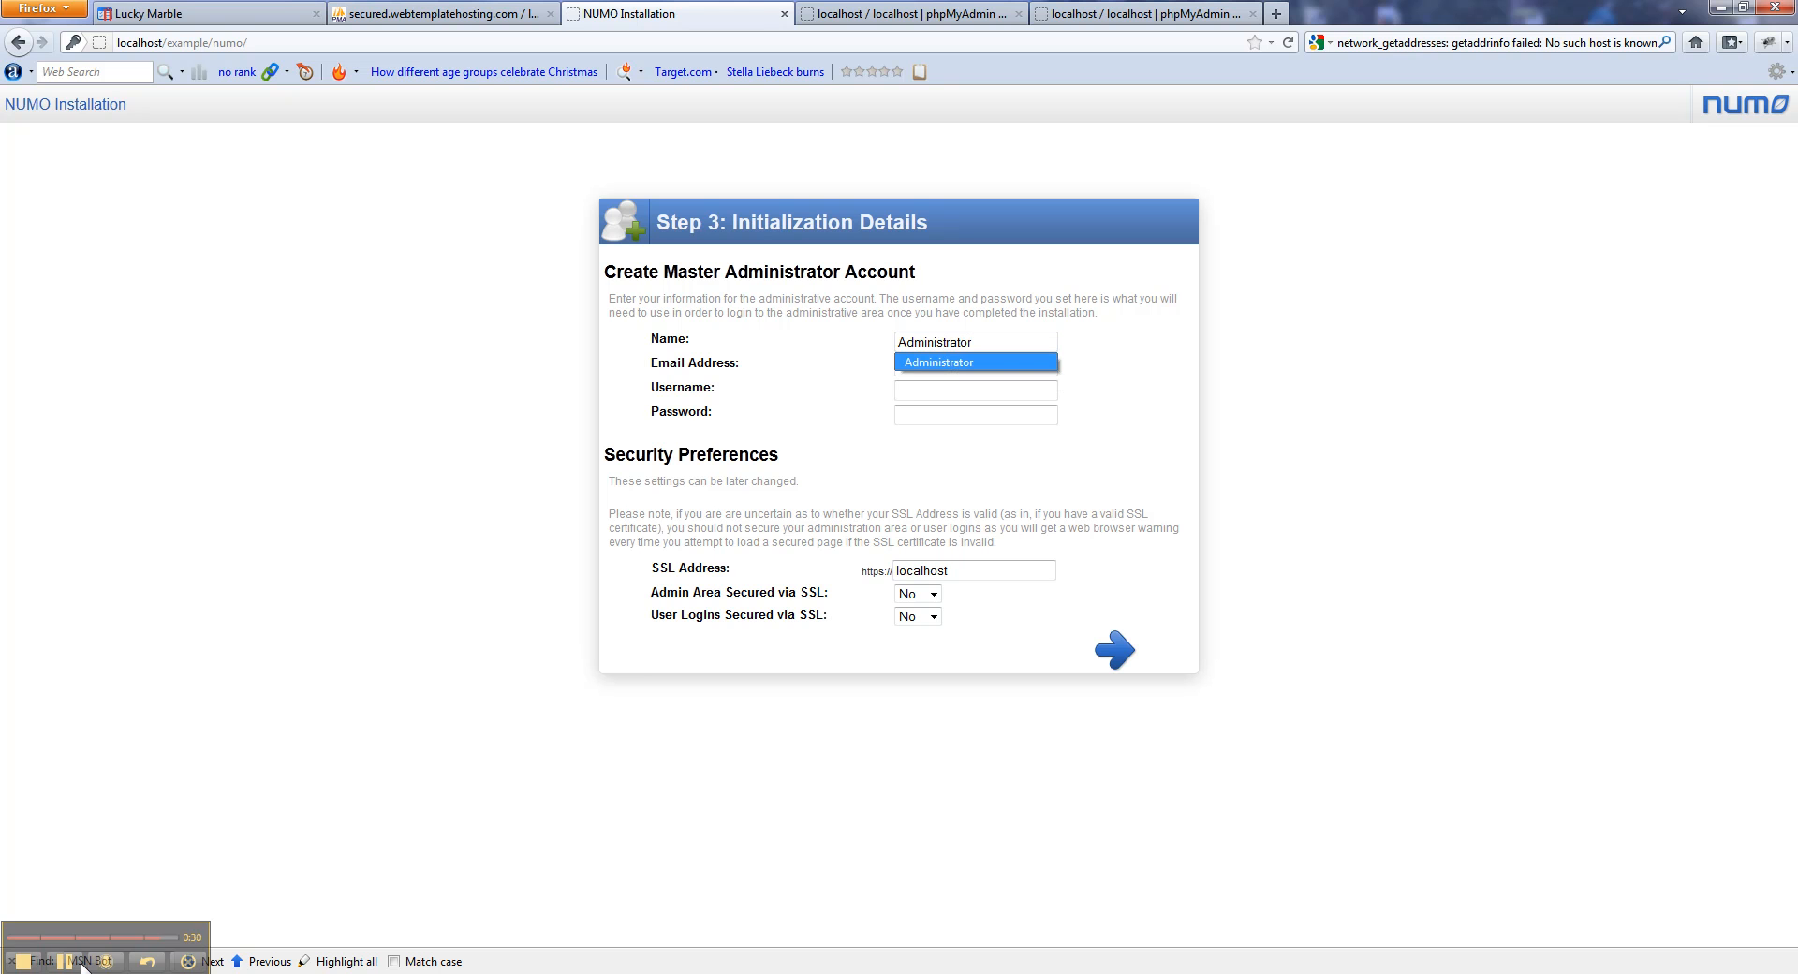
pyautogui.click(931, 367)
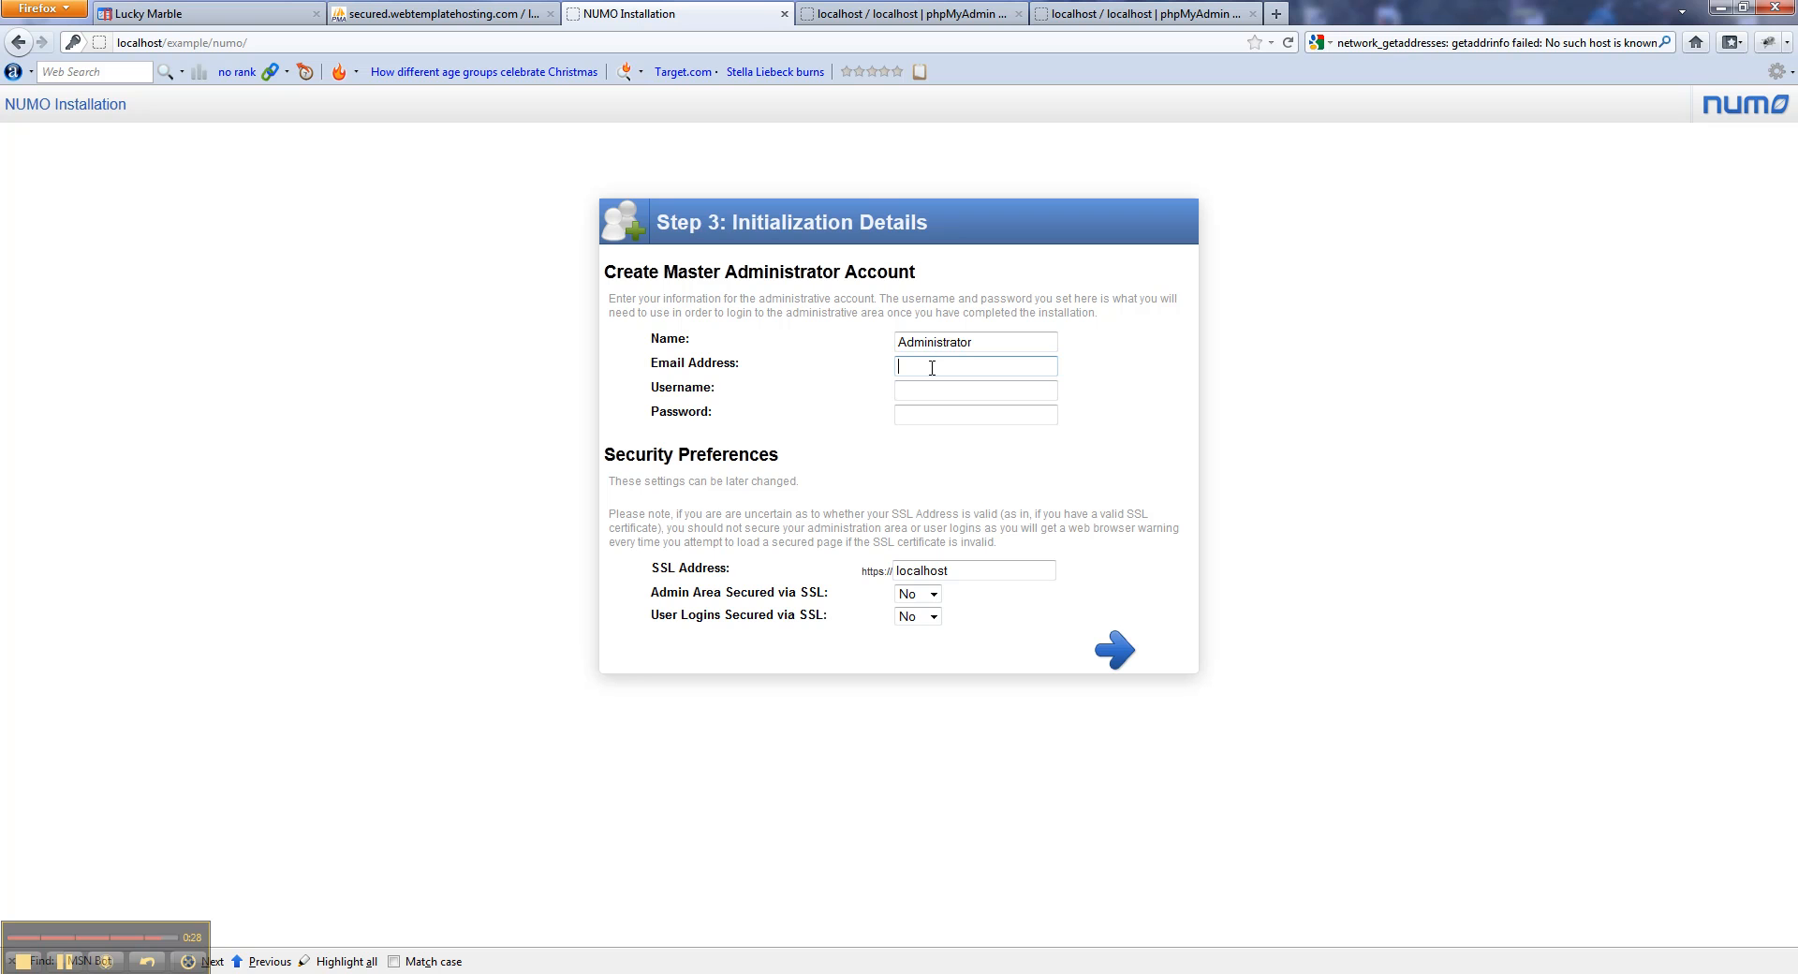
pyautogui.write('you@yourwebsite.com')
pyautogui.press('Tab')
pyautogui.write('admin')
pyautogui.press('Tab')
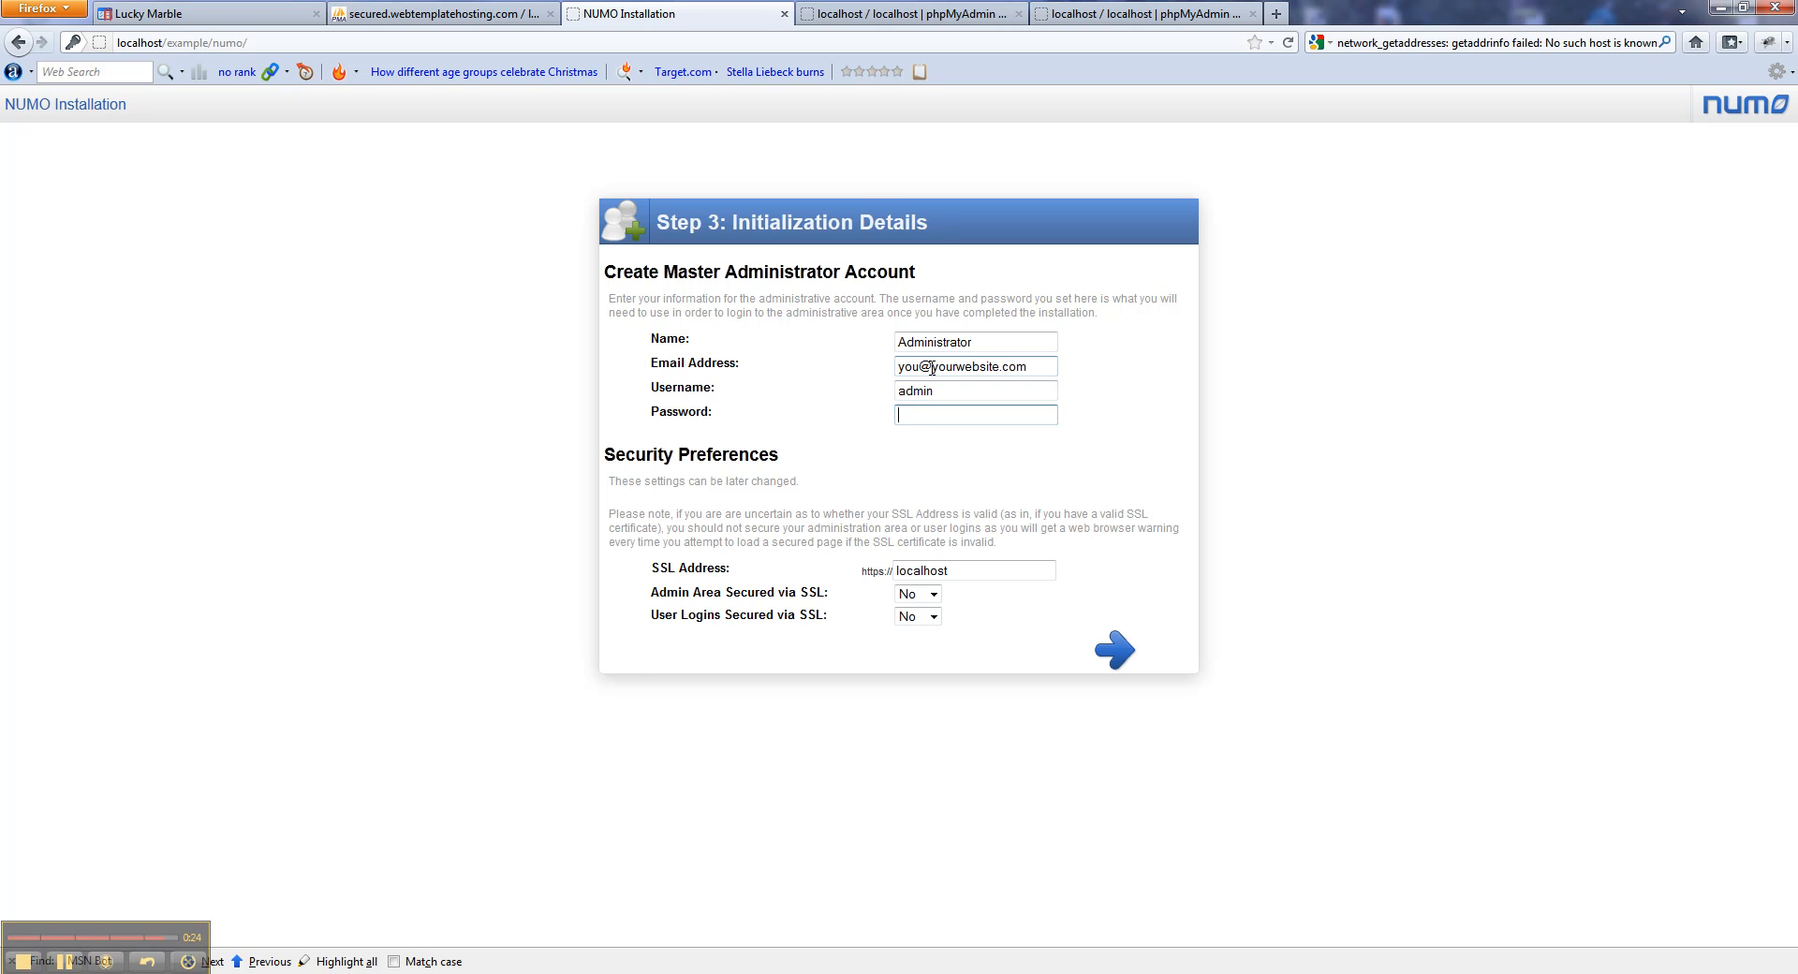
pyautogui.write('••••••••')
pyautogui.click(1107, 653)
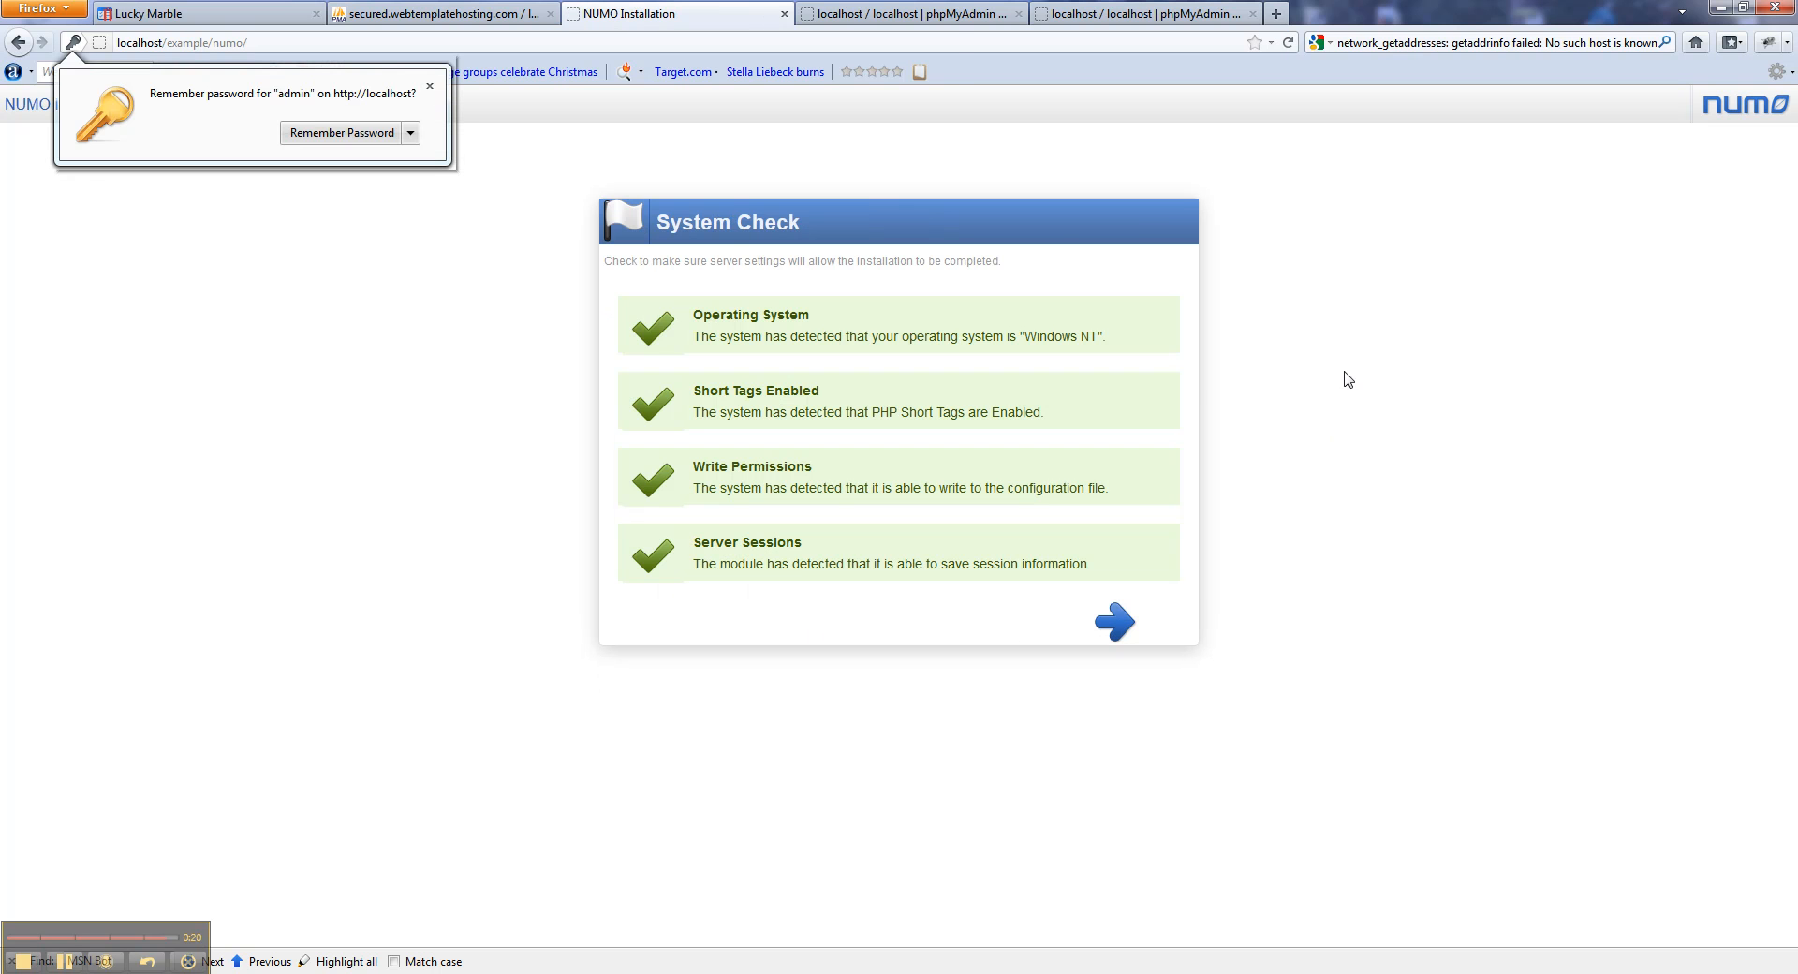
# Continue past the passed system check and scroll down the loaded localhost/example homepage.
pyautogui.click(955, 42)
pyautogui.press('Return')
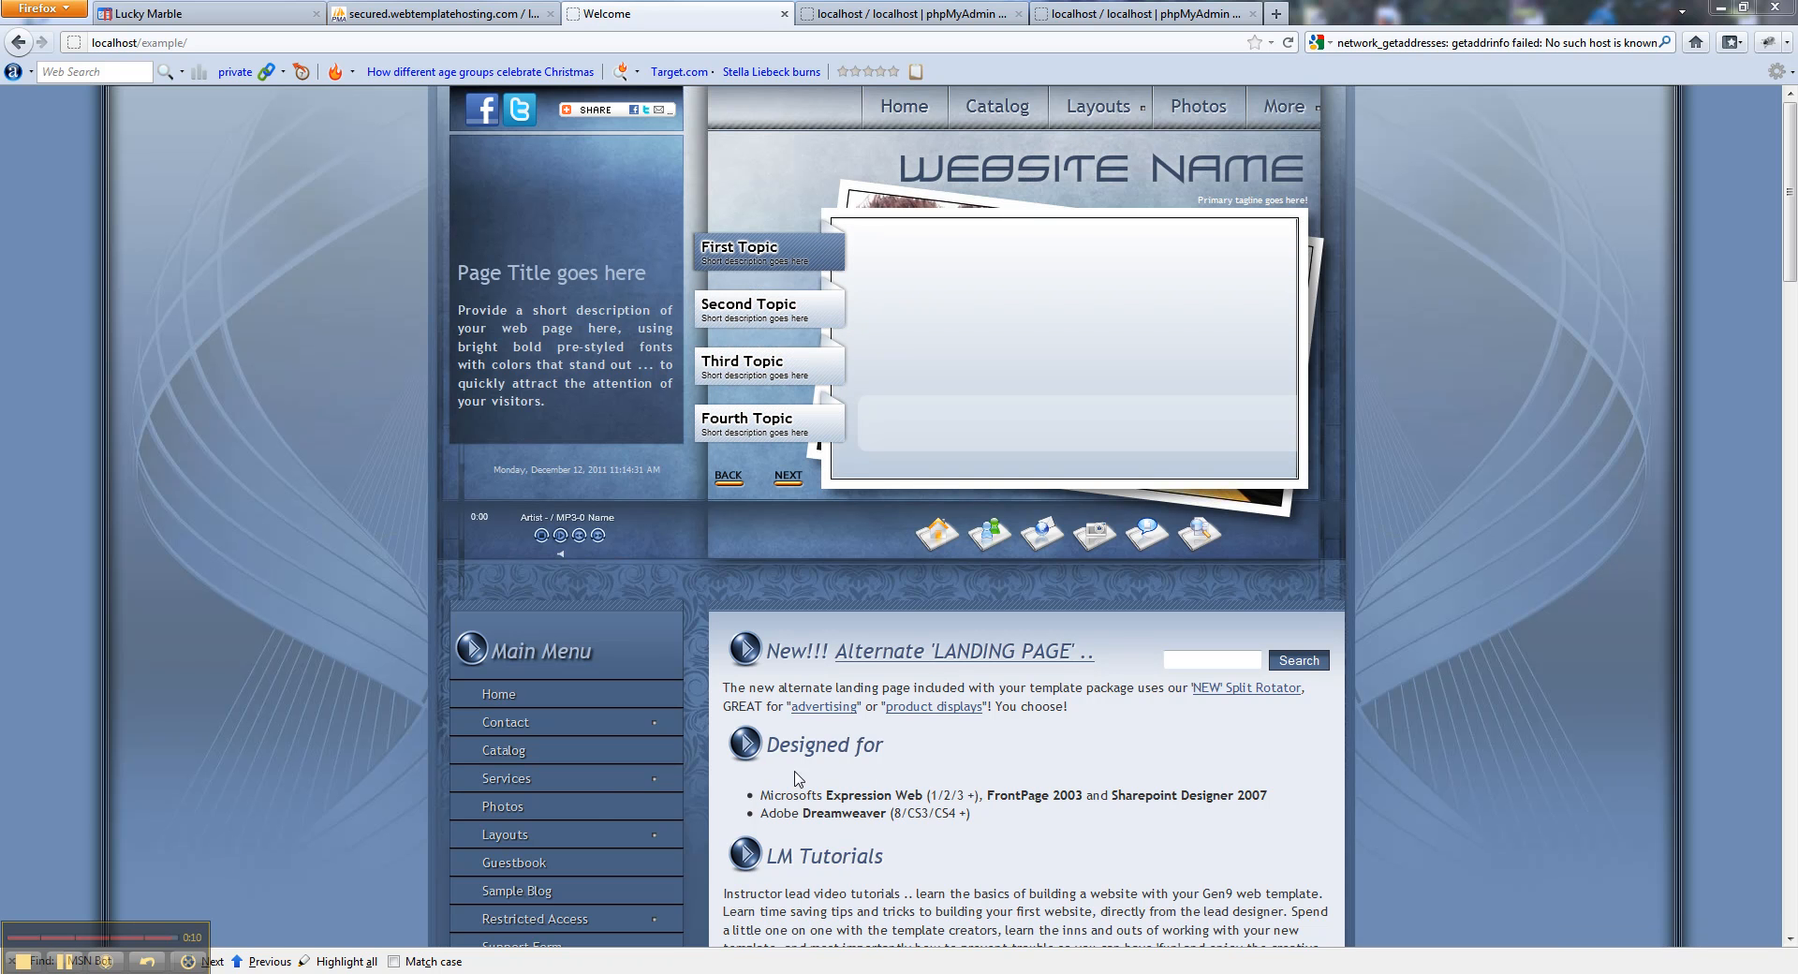
pyautogui.scroll(-3, 580, 839)
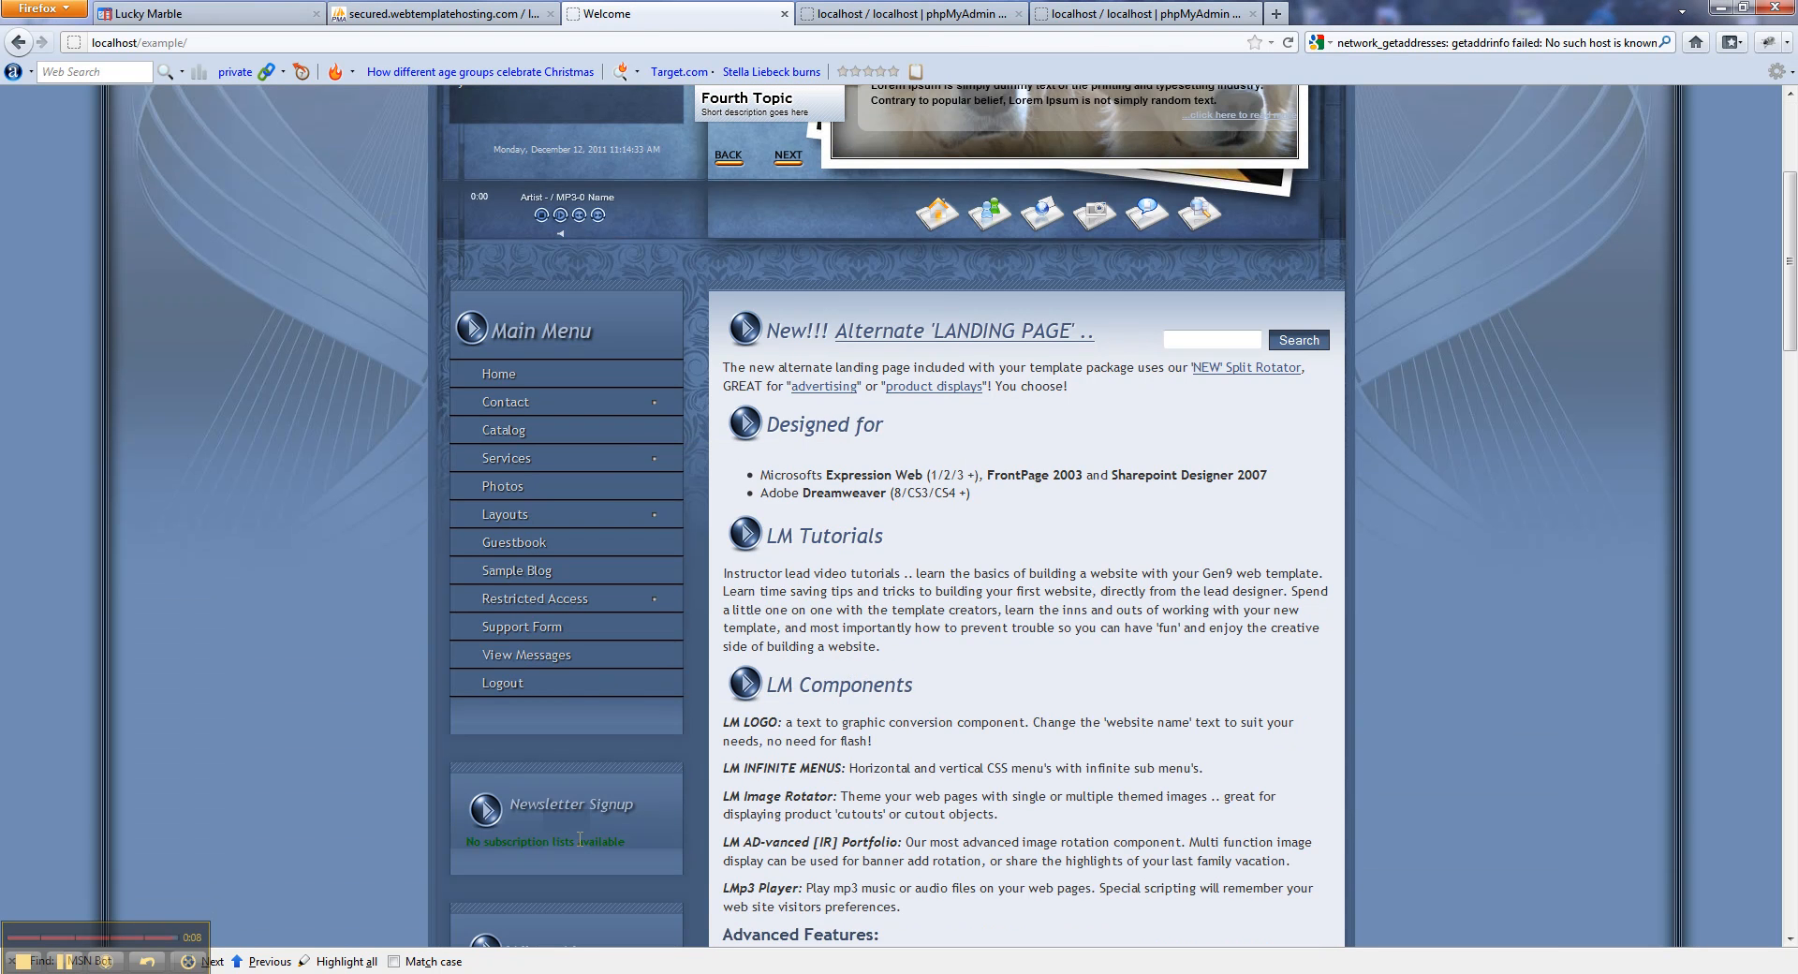